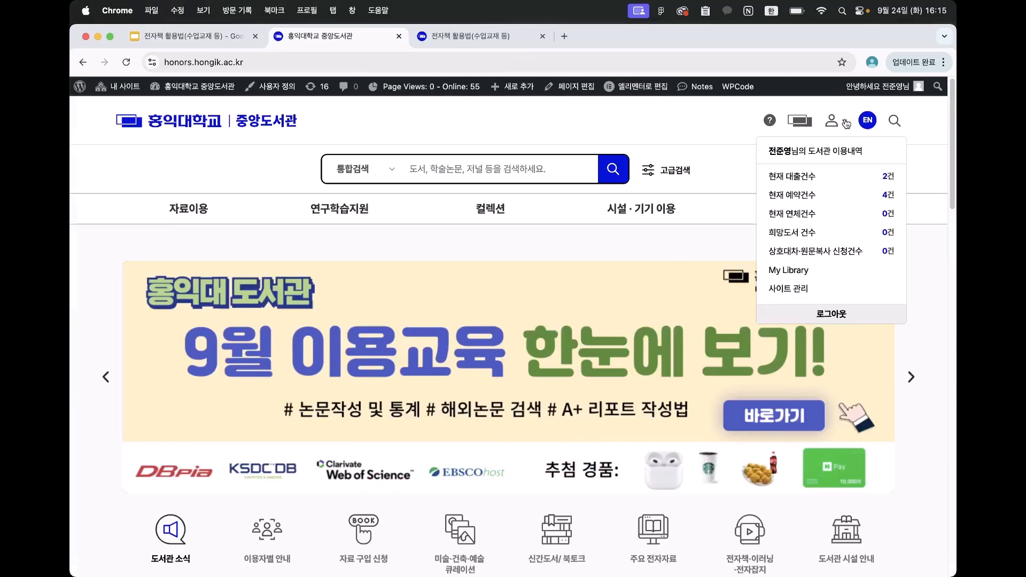
Open the library's 전자책/이러닝/전자잡지 page and go to the 교보문고 전자책(일반) site from the domestic e-book list.
{"action": "left_click", "coordinate": [842, 127]}
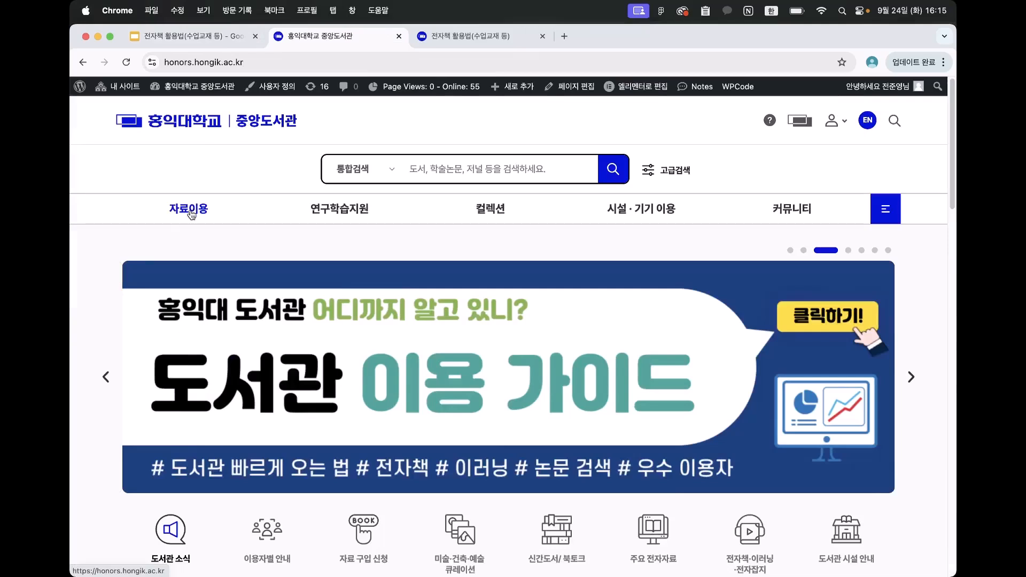
{"action": "mouse_move", "coordinate": [191, 214]}
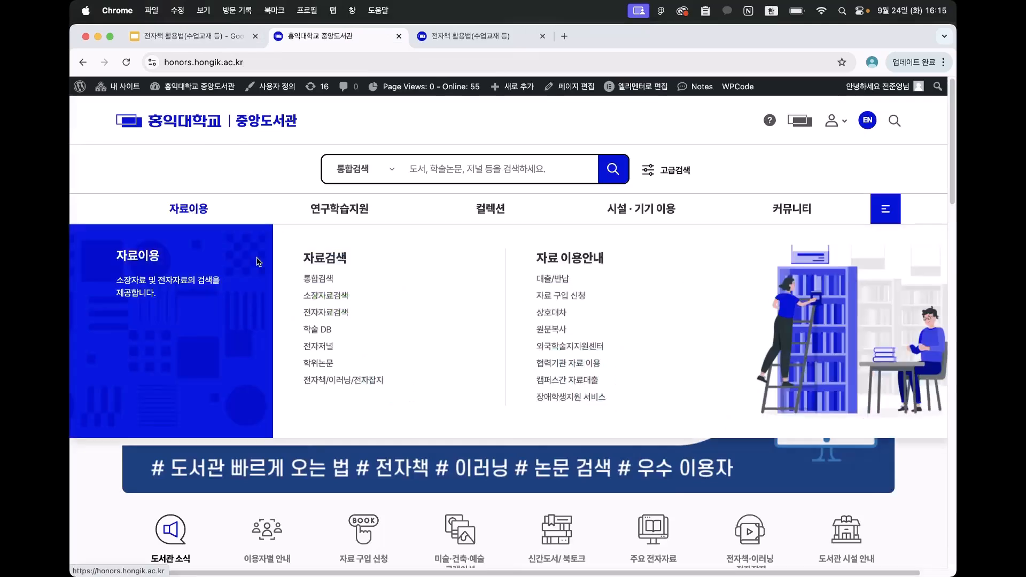
{"action": "left_click", "coordinate": [346, 382]}
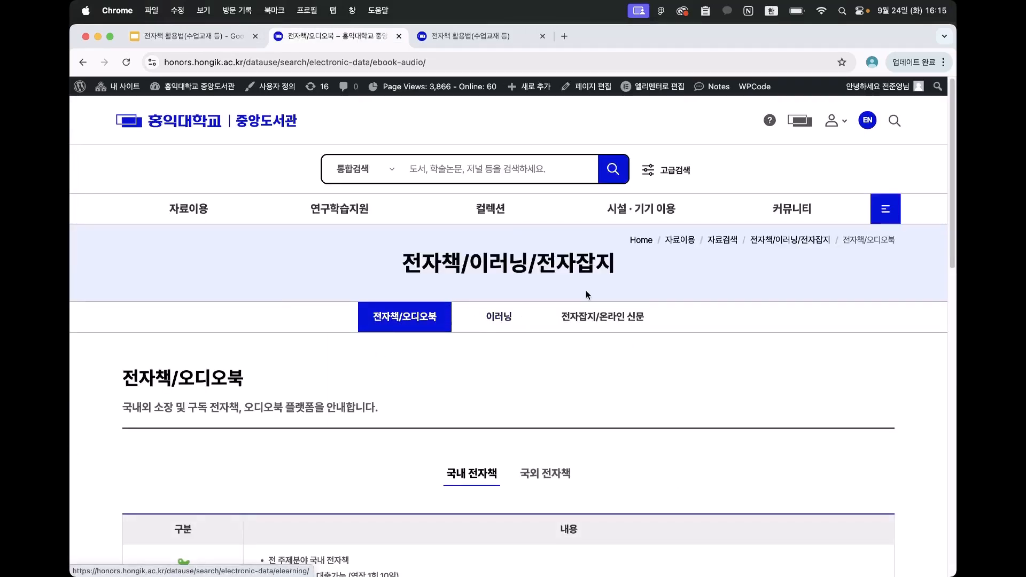
{"action": "scroll", "coordinate": [301, 383], "scroll_direction": "down", "scroll_amount": 1}
{"action": "scroll", "coordinate": [301, 384], "scroll_direction": "down", "scroll_amount": 5}
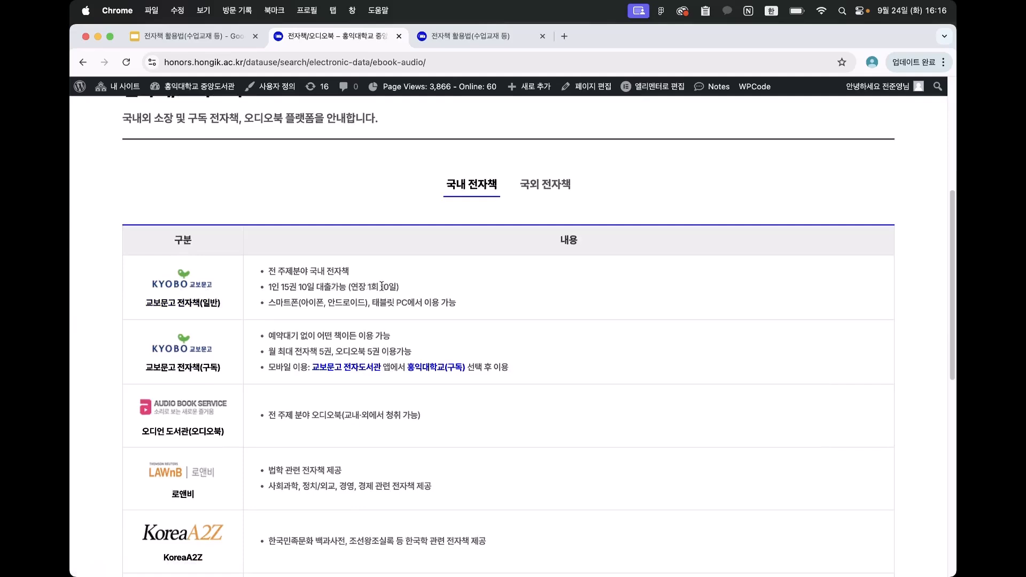
{"action": "left_click", "coordinate": [178, 292]}
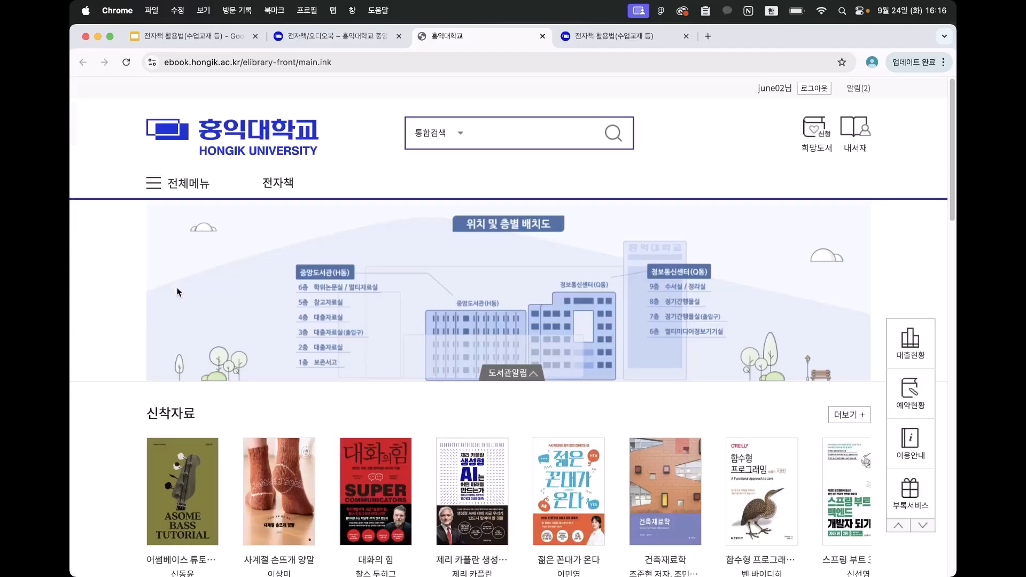
Look through the new arrivals, best titles and recommended e-books on the e-book library's main page.
{"action": "scroll", "coordinate": [386, 355], "scroll_direction": "down", "scroll_amount": 3}
{"action": "scroll", "coordinate": [385, 356], "scroll_direction": "down", "scroll_amount": 6}
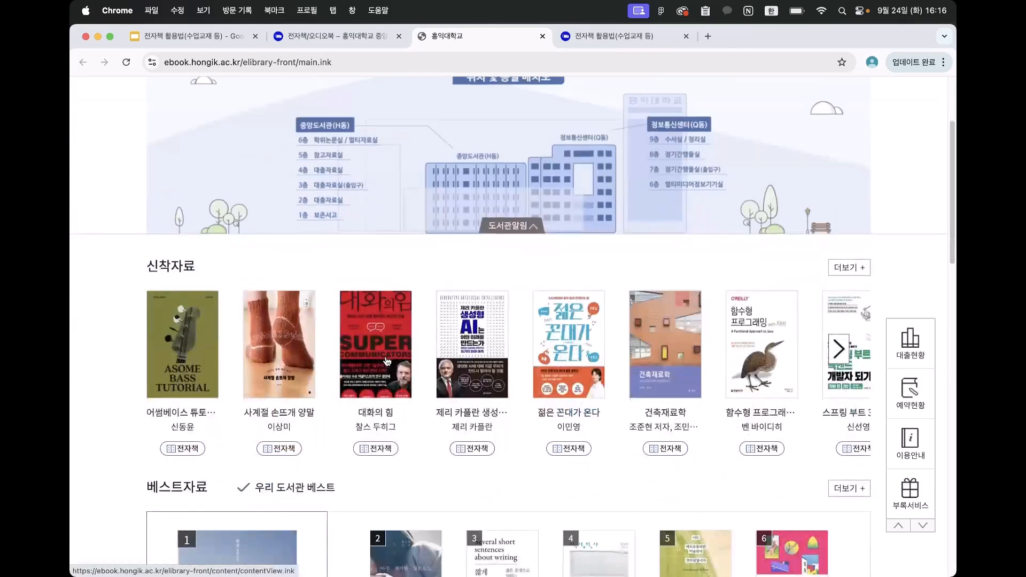
{"action": "scroll", "coordinate": [387, 362], "scroll_direction": "down", "scroll_amount": 3}
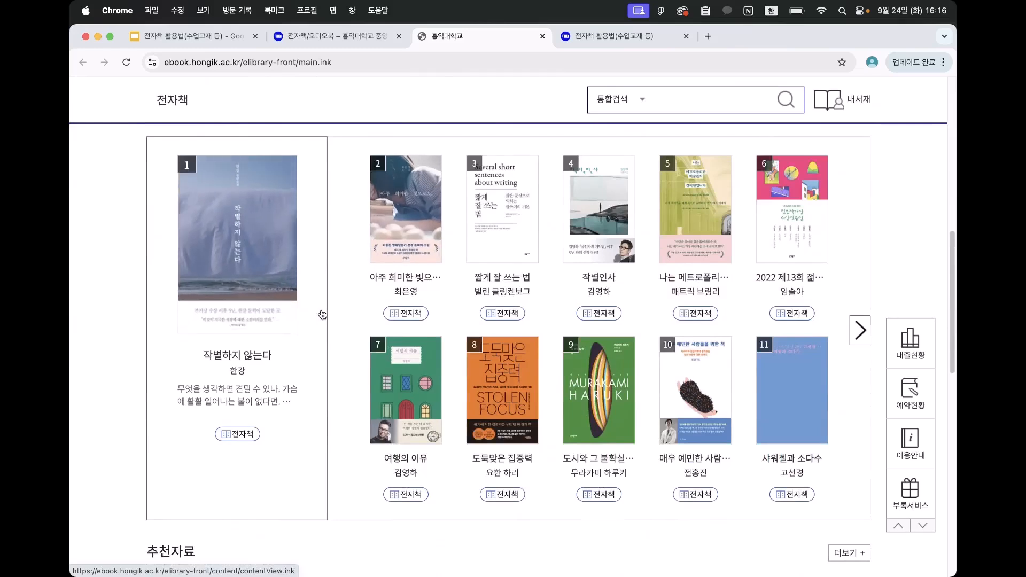
{"action": "scroll", "coordinate": [337, 303], "scroll_direction": "up", "scroll_amount": 1}
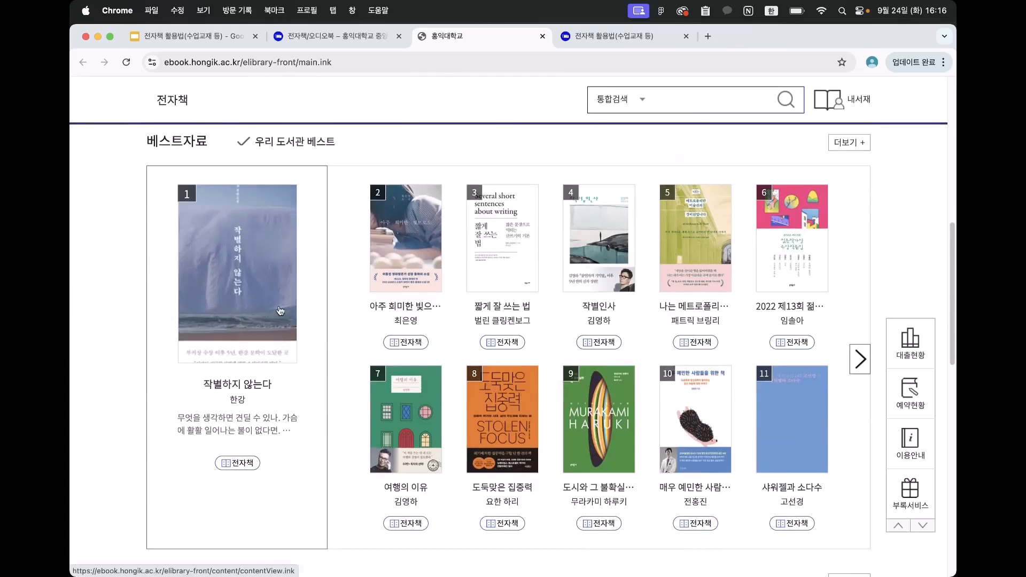
{"action": "scroll", "coordinate": [373, 340], "scroll_direction": "up", "scroll_amount": 1}
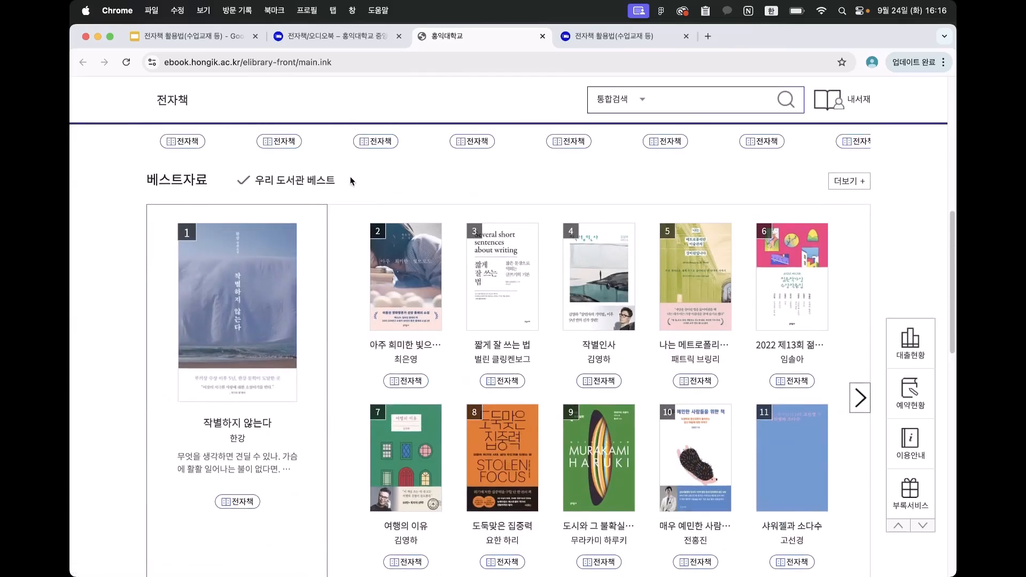
{"action": "scroll", "coordinate": [328, 319], "scroll_direction": "down", "scroll_amount": 3}
{"action": "scroll", "coordinate": [328, 319], "scroll_direction": "down", "scroll_amount": 2}
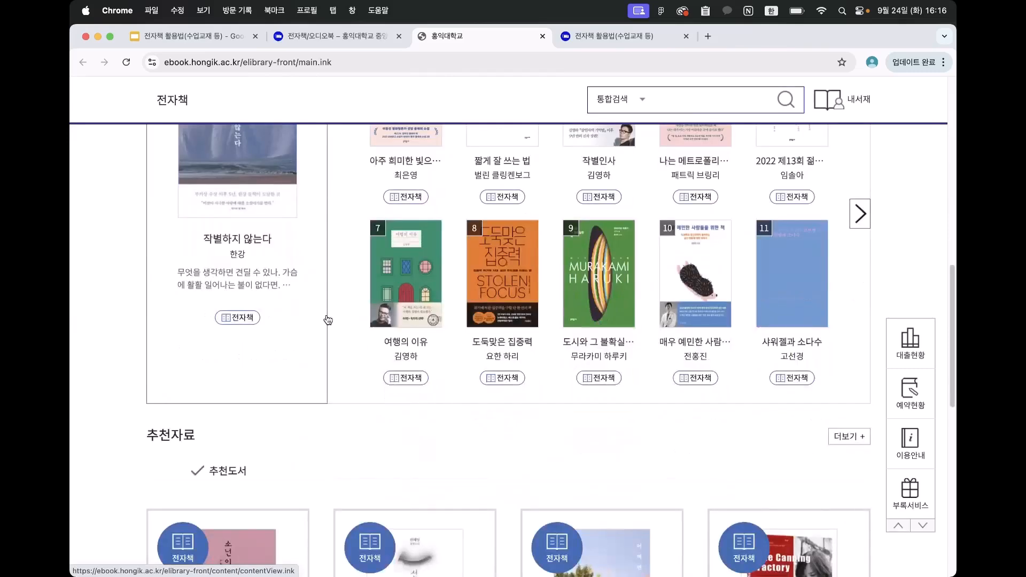
{"action": "scroll", "coordinate": [403, 415], "scroll_direction": "down", "scroll_amount": 5}
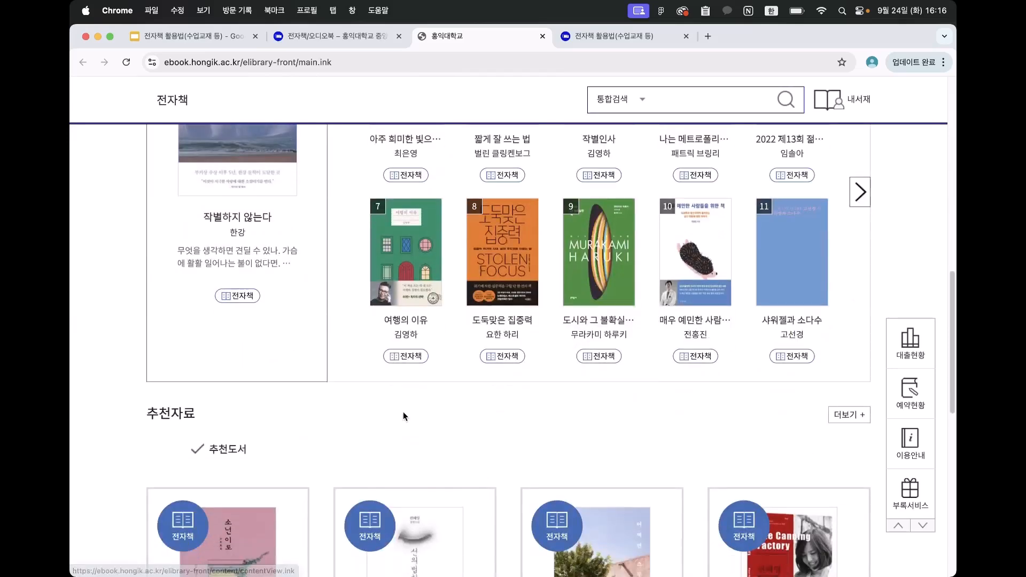
{"action": "scroll", "coordinate": [405, 416], "scroll_direction": "down", "scroll_amount": 5}
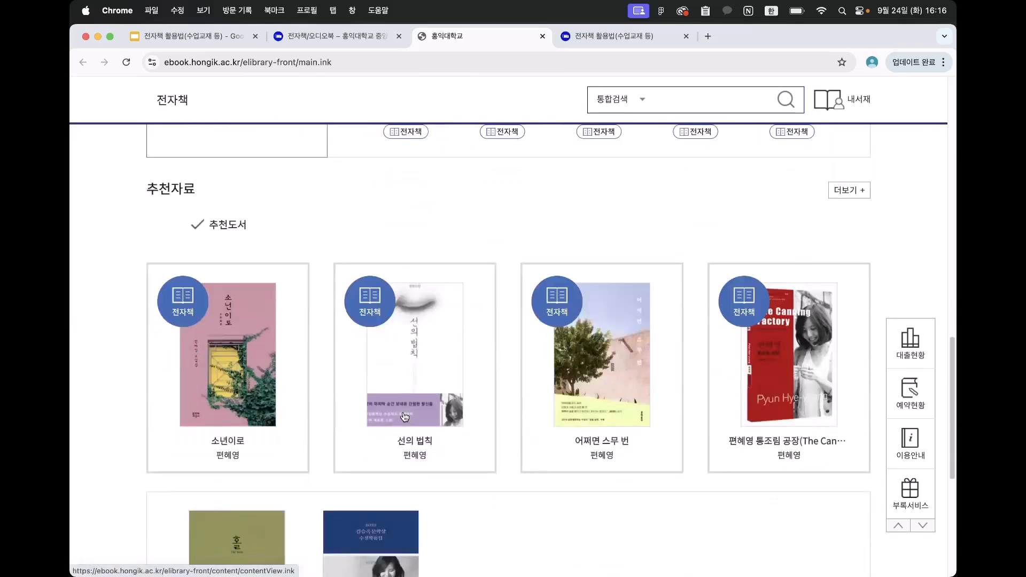
{"action": "scroll", "coordinate": [405, 415], "scroll_direction": "up", "scroll_amount": 12}
{"action": "scroll", "coordinate": [404, 416], "scroll_direction": "up", "scroll_amount": 5}
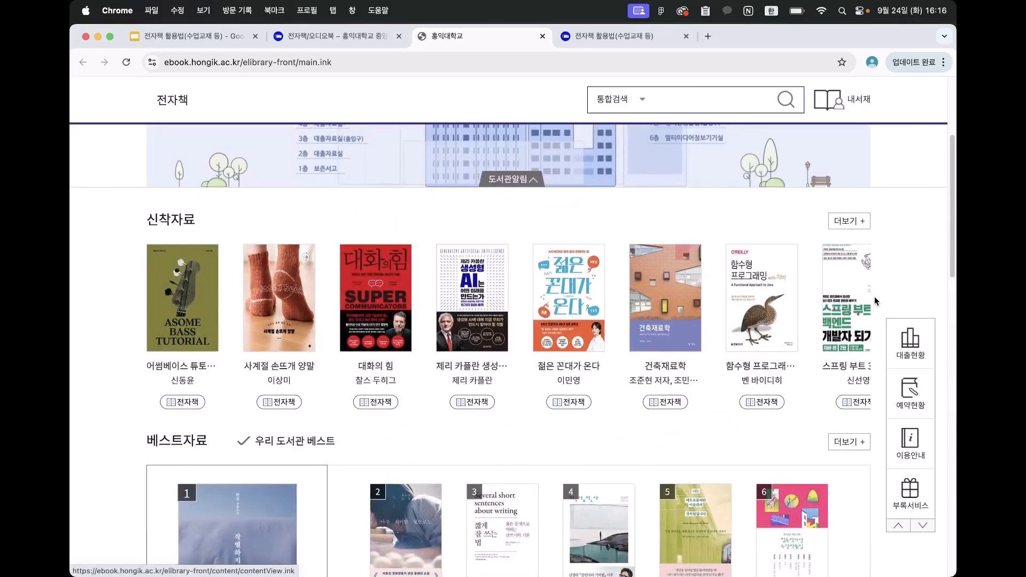
Advance the new arrivals to the next set, open 이중 하나는 거짓말 and check its loan and reservation status.
{"action": "left_click", "coordinate": [839, 304]}
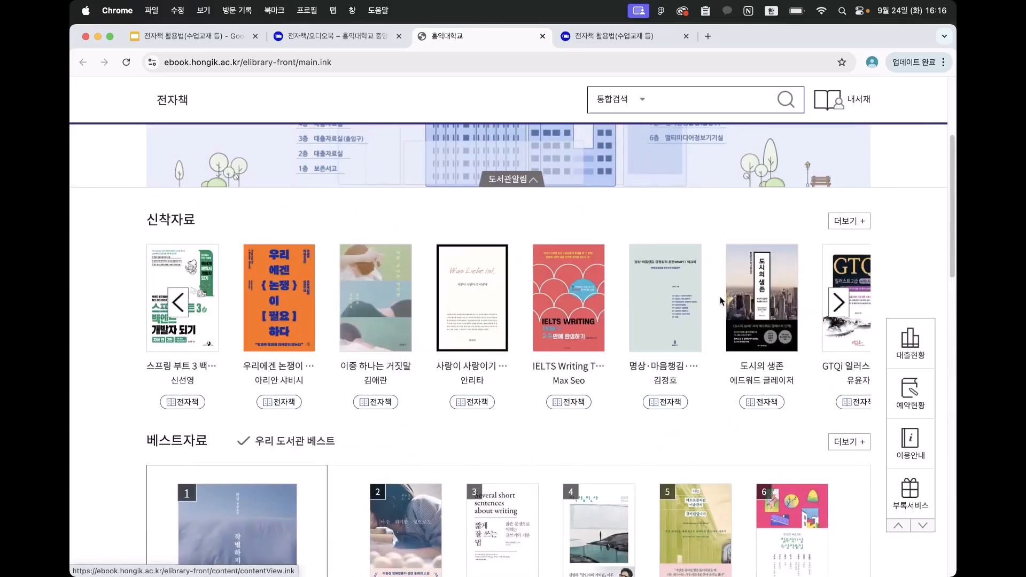
{"action": "left_click", "coordinate": [371, 318]}
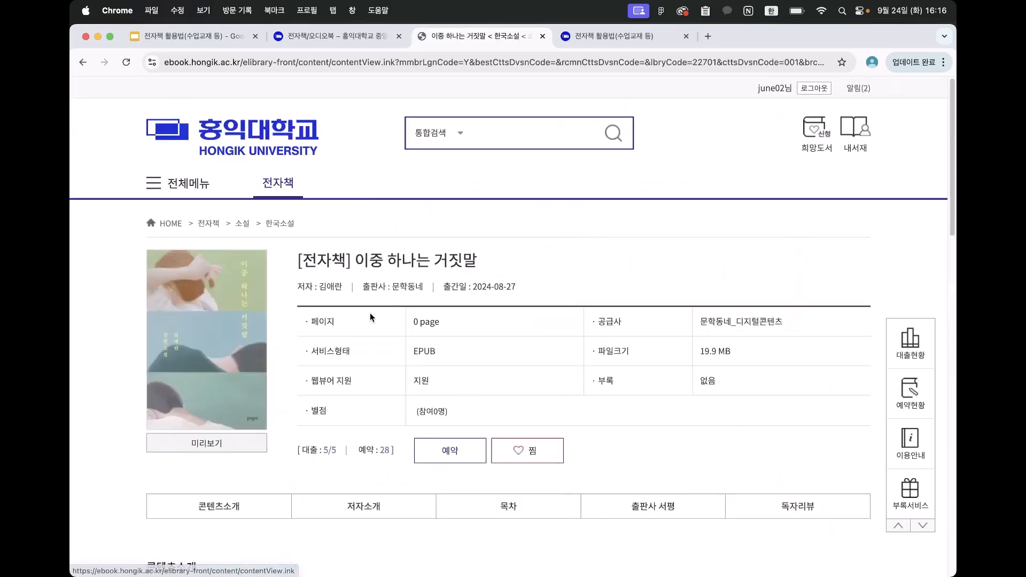
{"action": "scroll", "coordinate": [358, 339], "scroll_direction": "down", "scroll_amount": 2}
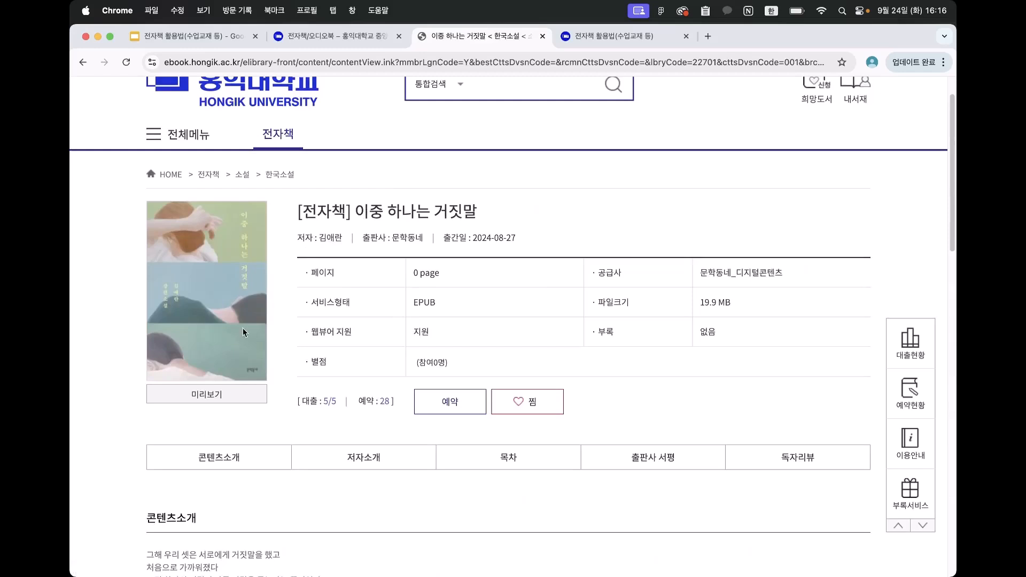
{"action": "left_click_drag", "start_coordinate": [324, 401], "coordinate": [332, 401]}
{"action": "left_click_drag", "start_coordinate": [384, 402], "coordinate": [393, 402]}
{"action": "left_click", "coordinate": [337, 409]}
Reserve the e-book 이중 하나는 거짓말 and open the list of reserved content in 내서재.
{"action": "left_click", "coordinate": [448, 403]}
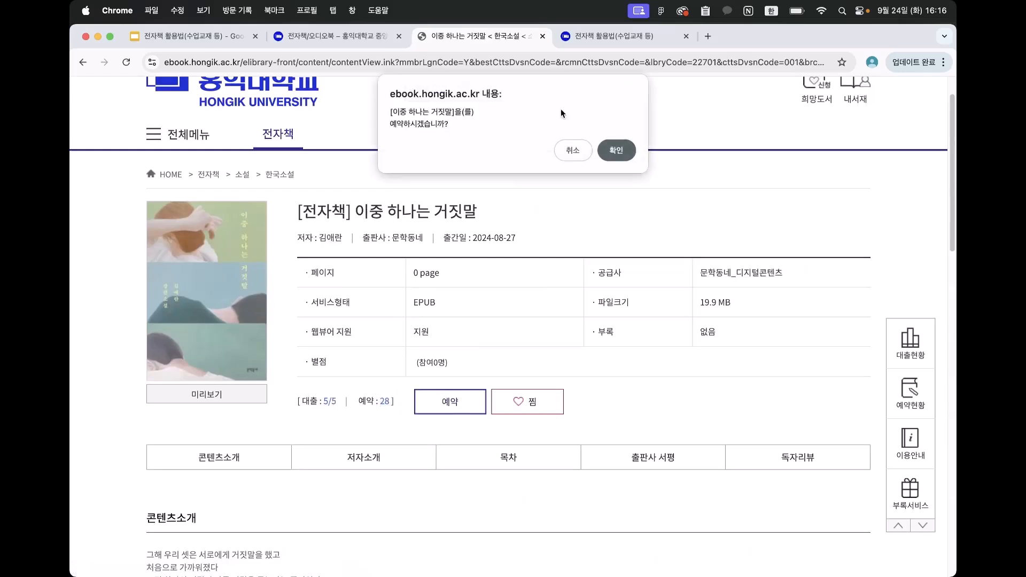
{"action": "left_click", "coordinate": [615, 147]}
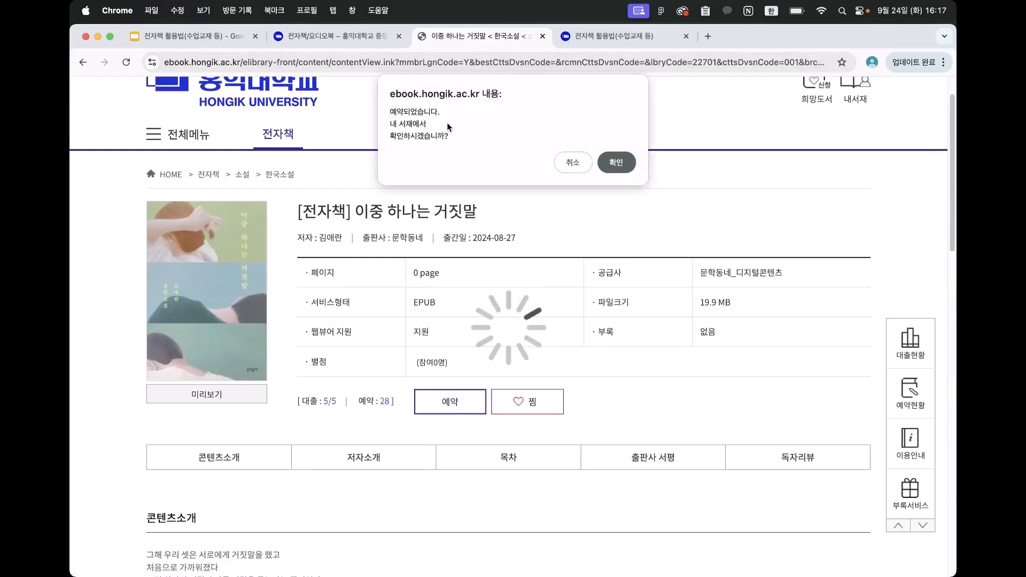
{"action": "left_click", "coordinate": [620, 163]}
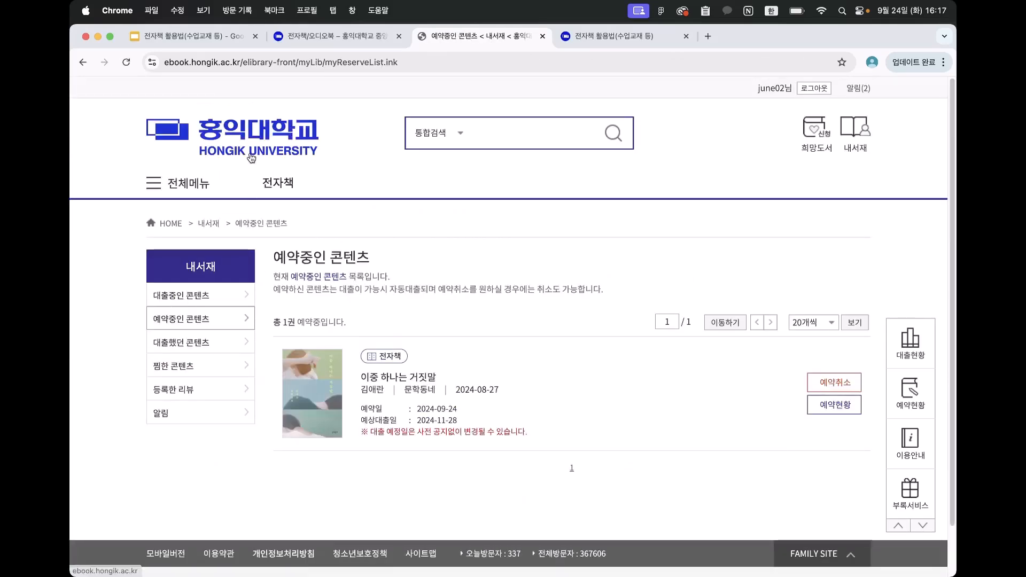
Return to the new arrivals and view the detail pages of 사랑이 사랑이기 이전에 and 우리에겐 논쟁이 필요하다.
{"action": "left_click", "coordinate": [83, 62]}
{"action": "left_click", "coordinate": [83, 62]}
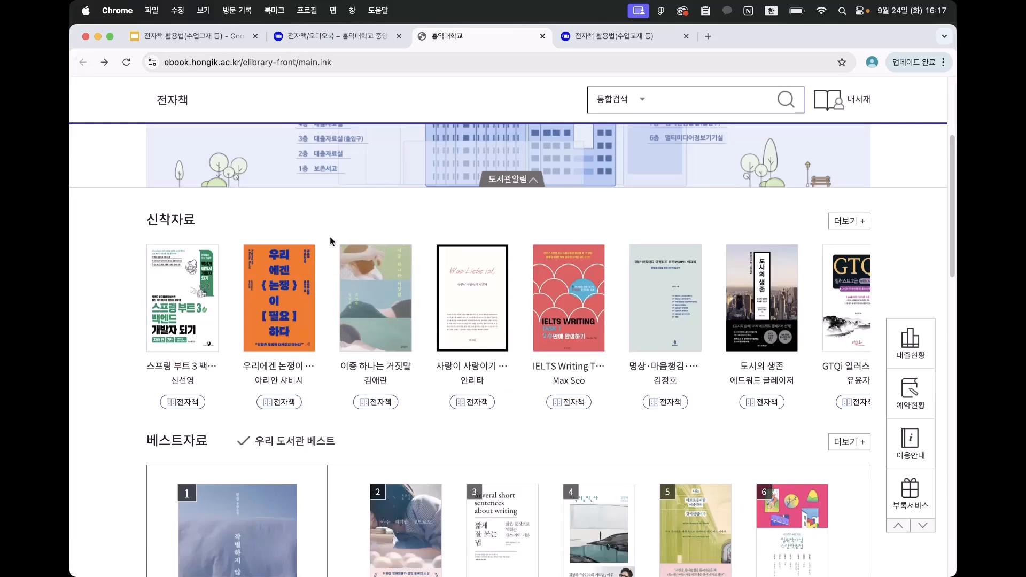
{"action": "left_click", "coordinate": [469, 332]}
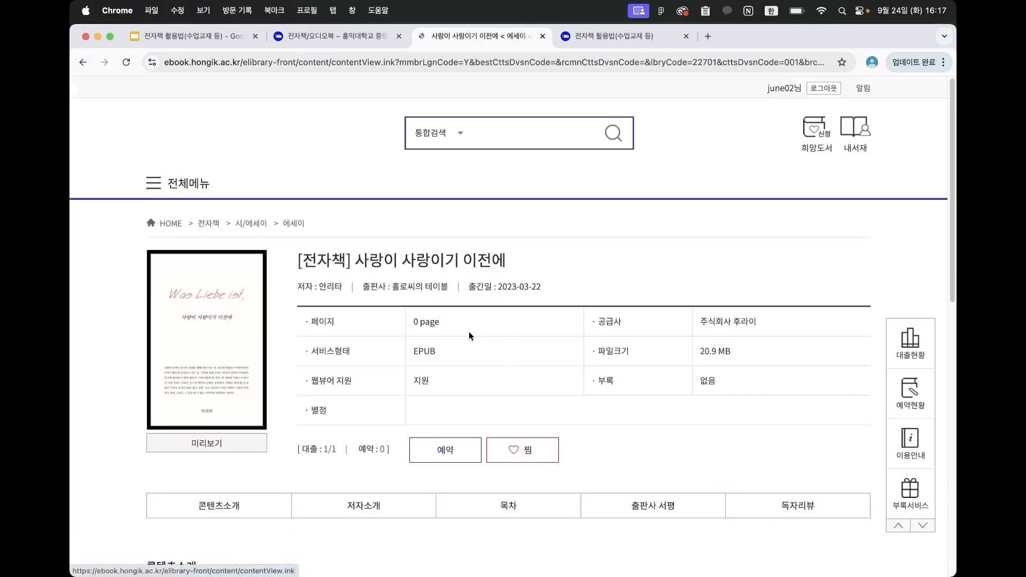
{"action": "left_click", "coordinate": [81, 63]}
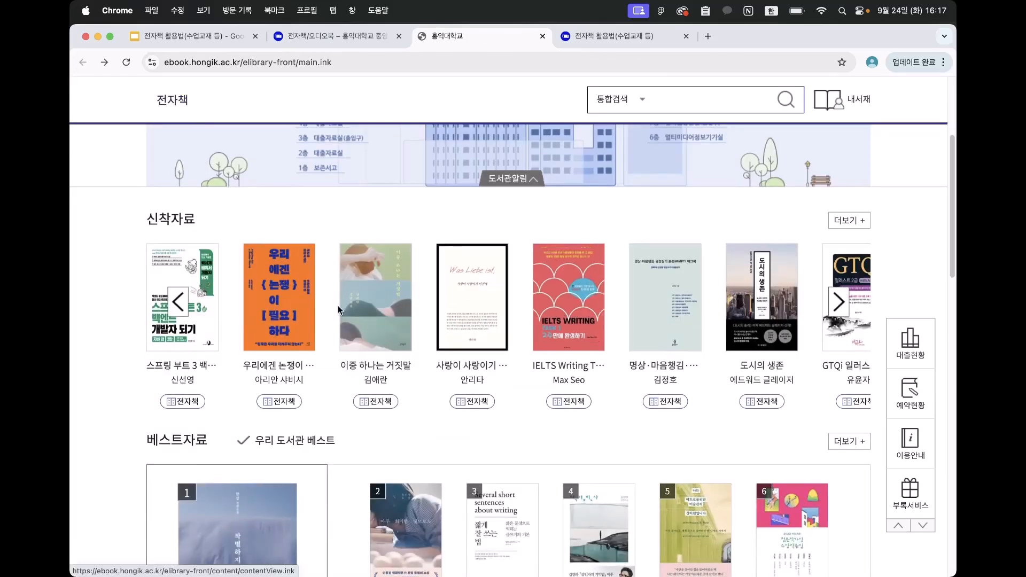
{"action": "left_click", "coordinate": [264, 304]}
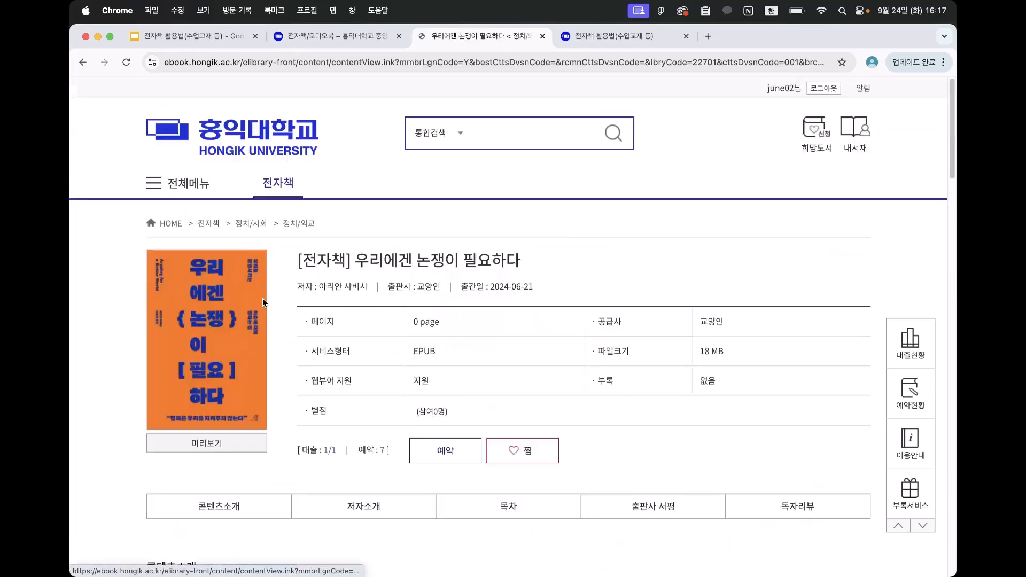
Search the e-book catalogue for 행복 and look through the results for a title available to borrow.
{"action": "left_click", "coordinate": [500, 138]}
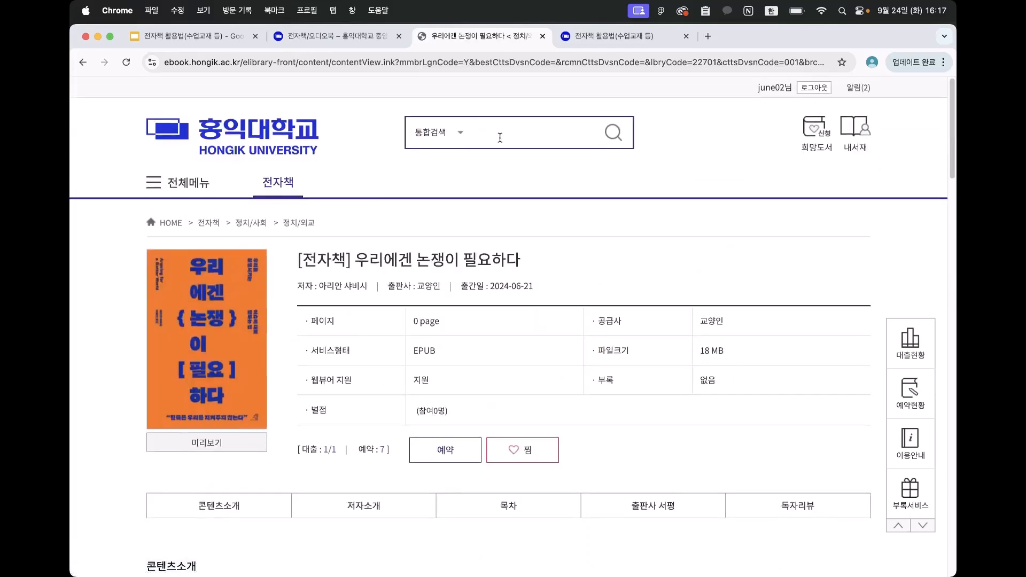
{"action": "type", "text": "행복"}
{"action": "key", "text": "Return"}
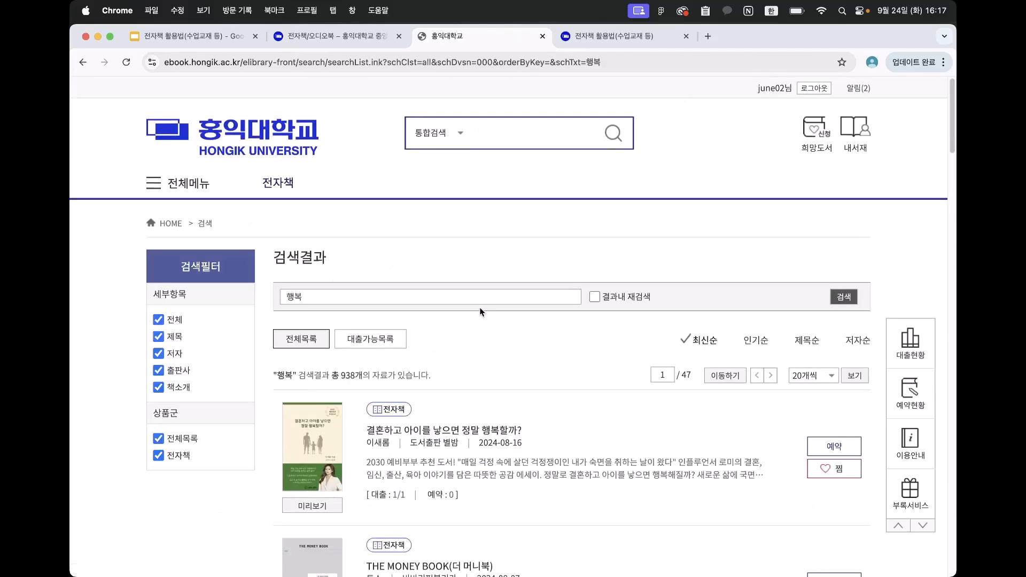
{"action": "scroll", "coordinate": [479, 312], "scroll_direction": "down", "scroll_amount": 5}
{"action": "scroll", "coordinate": [479, 312], "scroll_direction": "down", "scroll_amount": 4}
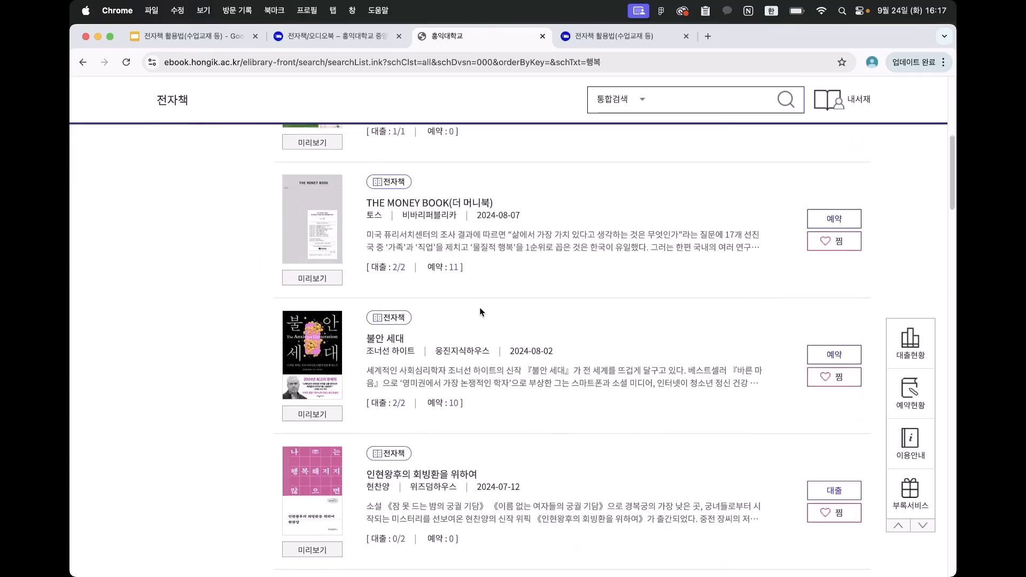
{"action": "scroll", "coordinate": [480, 312], "scroll_direction": "down", "scroll_amount": 5}
{"action": "scroll", "coordinate": [480, 312], "scroll_direction": "down", "scroll_amount": 10}
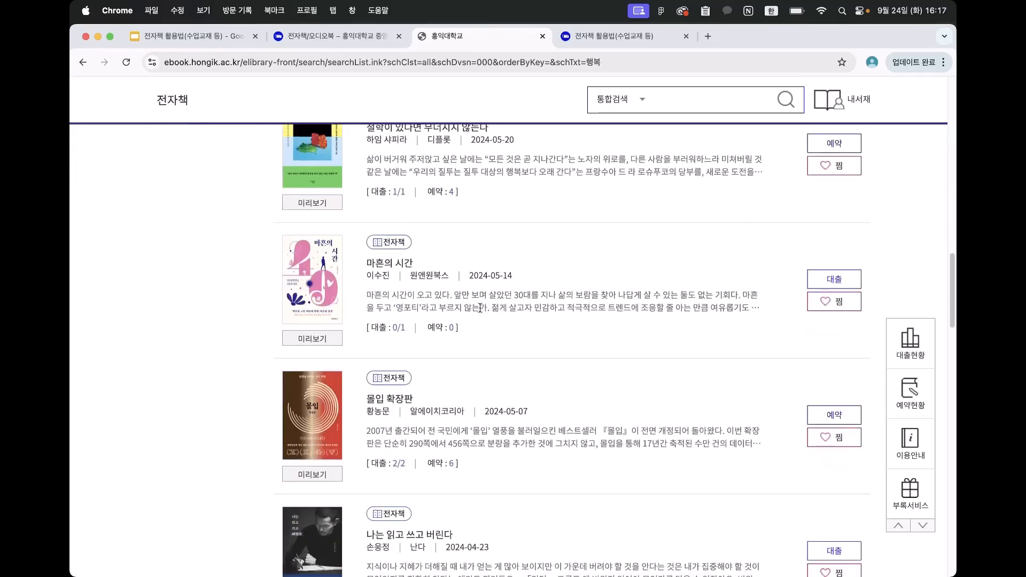
{"action": "scroll", "coordinate": [480, 307], "scroll_direction": "down", "scroll_amount": 5}
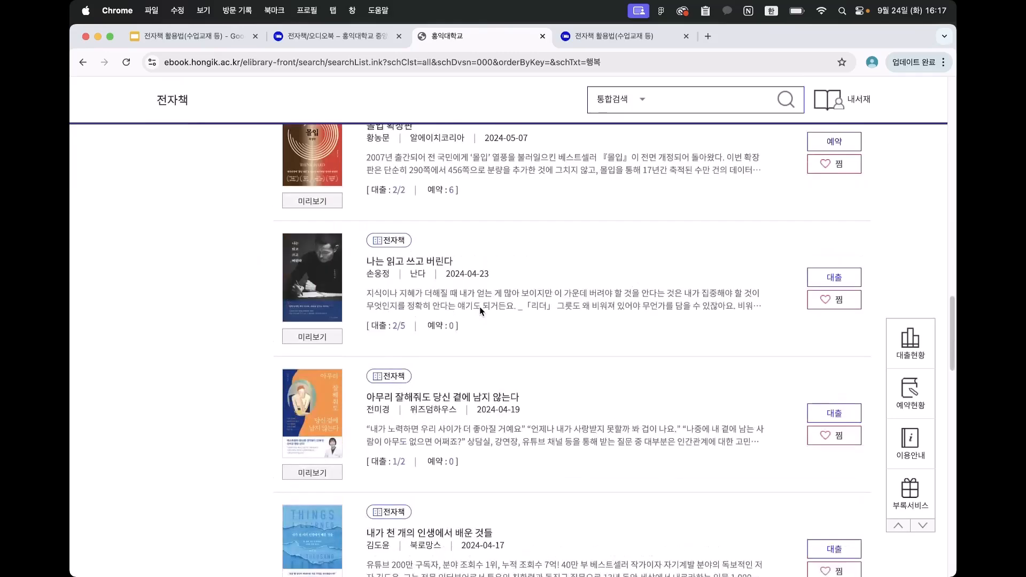
{"action": "scroll", "coordinate": [480, 310], "scroll_direction": "down", "scroll_amount": 5}
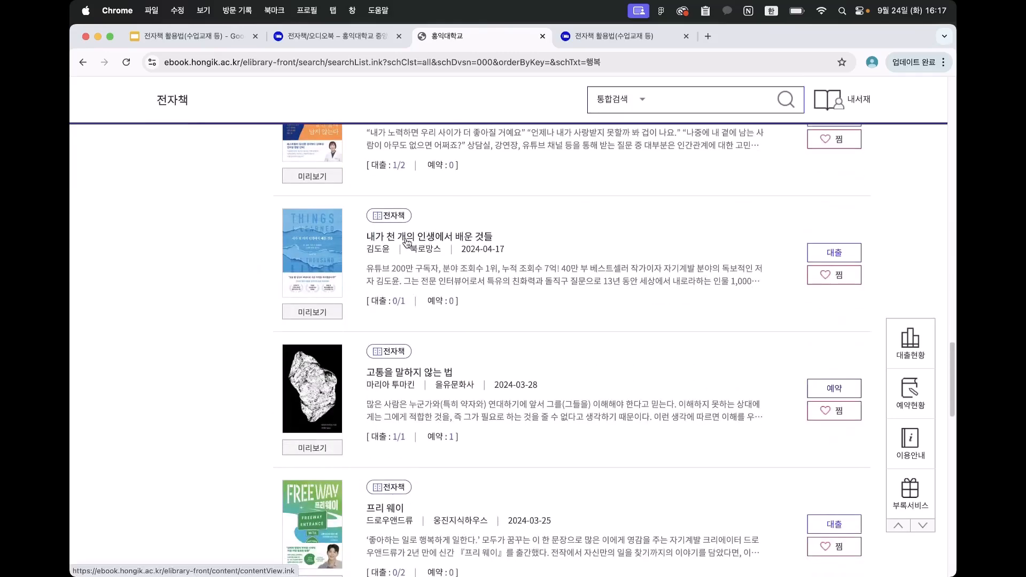
Open the e-book 내가 천 개의 인생에서 배운 것들 from the search results and borrow it.
{"action": "left_click", "coordinate": [407, 243]}
{"action": "scroll", "coordinate": [300, 344], "scroll_direction": "down", "scroll_amount": 1}
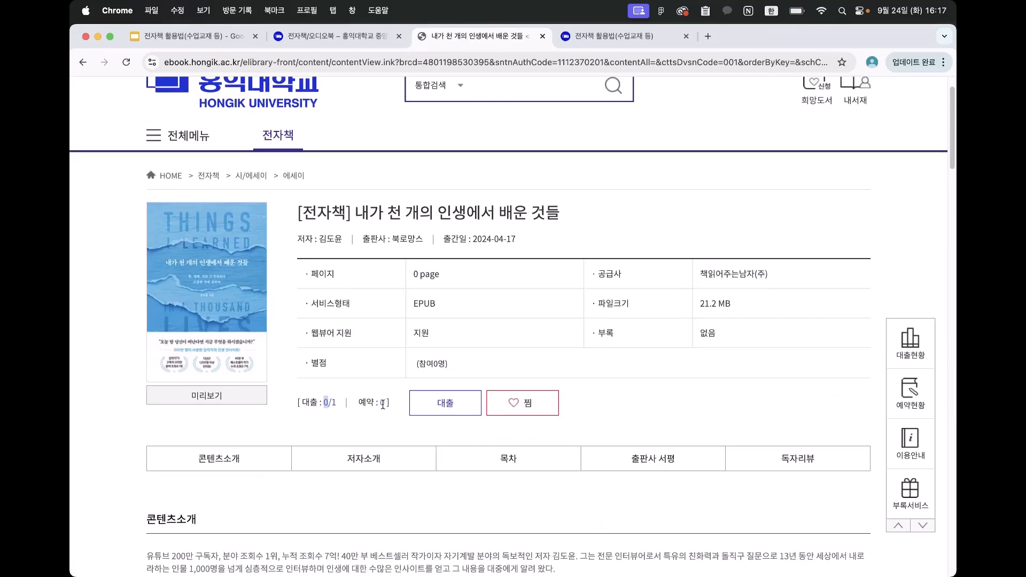
{"action": "left_click", "coordinate": [434, 412]}
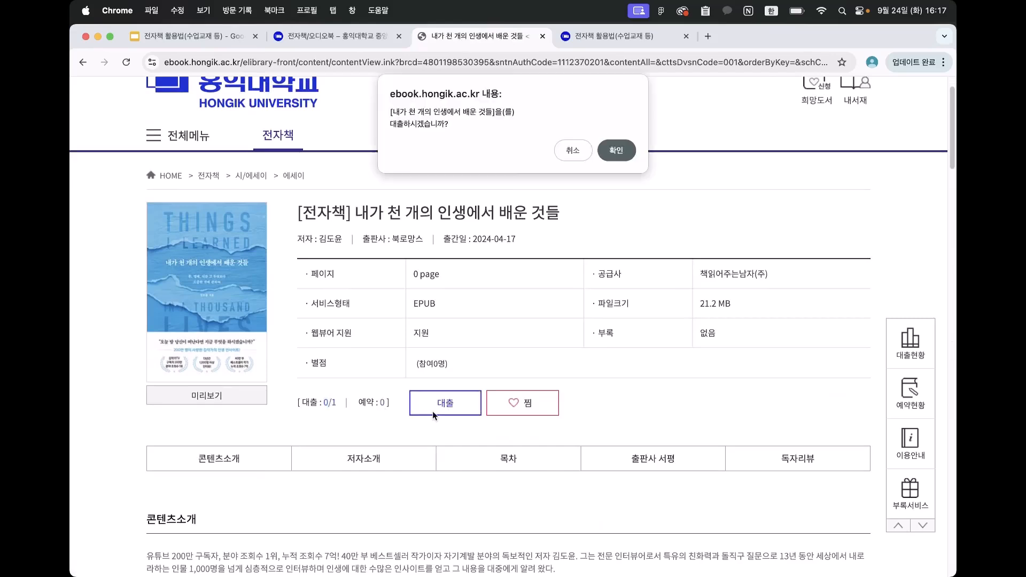
{"action": "left_click", "coordinate": [616, 152]}
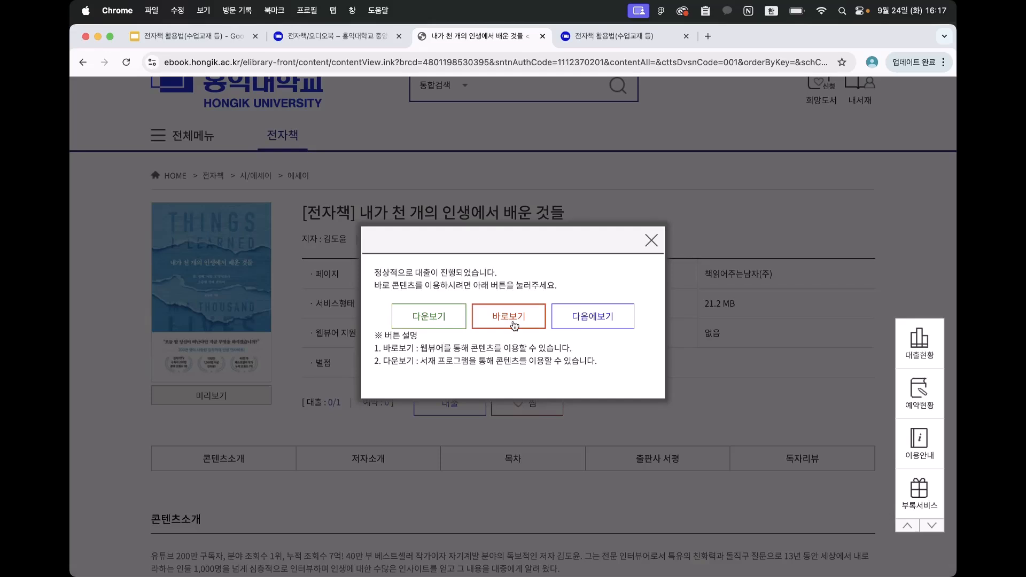
Open the borrowed e-book directly in the web viewer and page forward to chapter 1.
{"action": "left_click", "coordinate": [513, 325]}
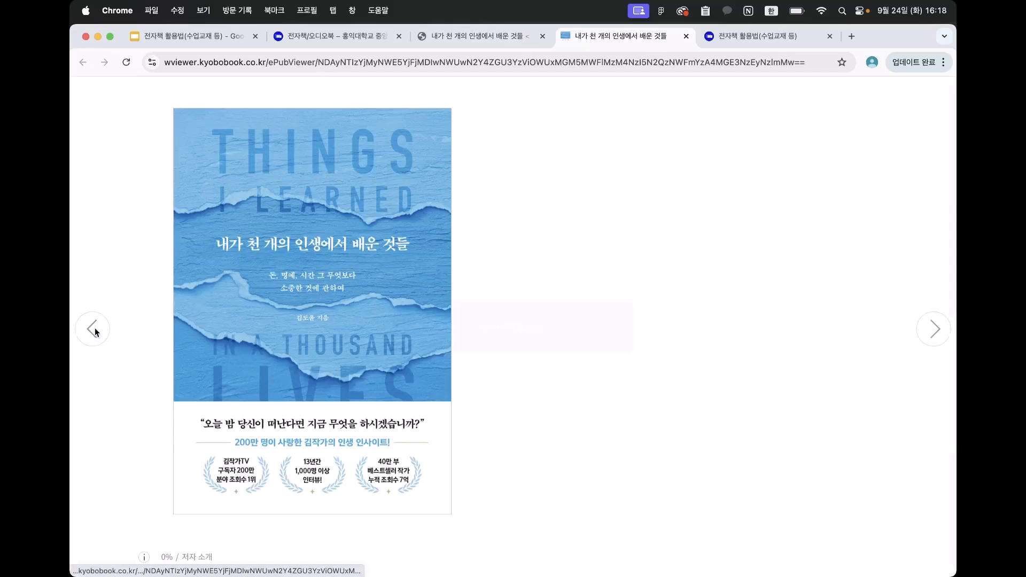
{"action": "left_click", "coordinate": [92, 328]}
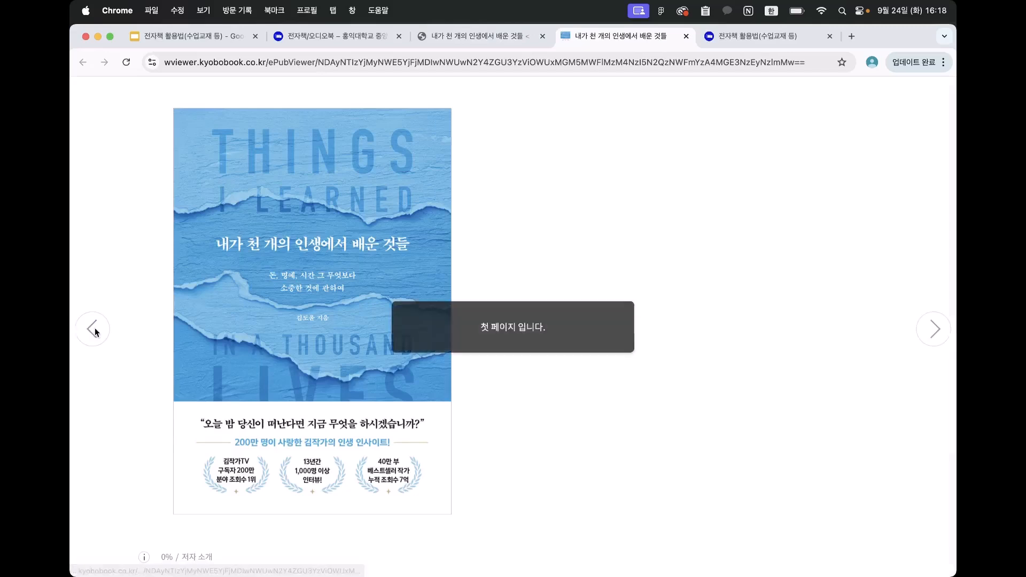
{"action": "left_click", "coordinate": [932, 329]}
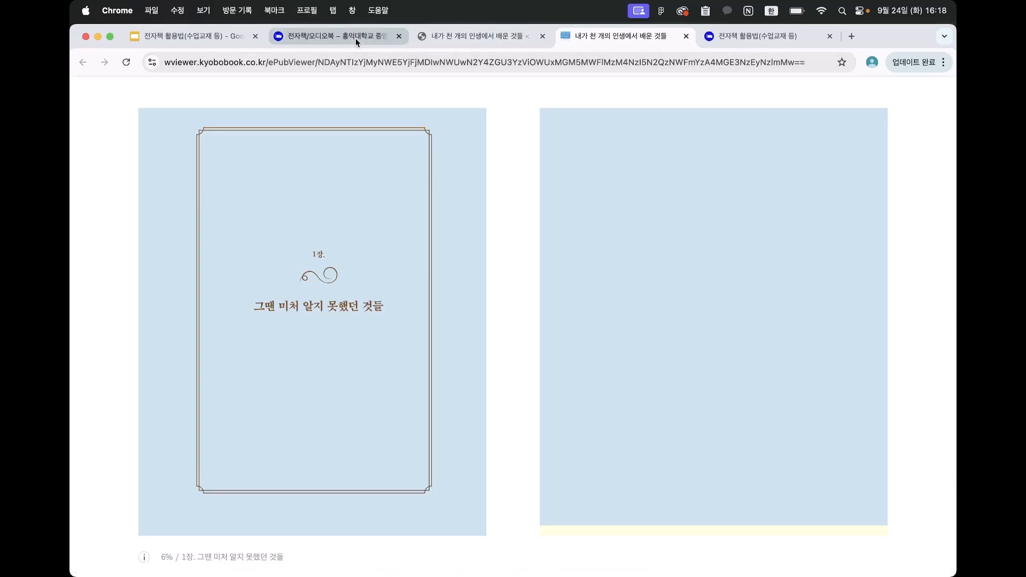
Open the general Kyobo e-book library from the e-book guide page and browse the bestsellers in its 희망도서 request window.
{"action": "left_click", "coordinate": [356, 38]}
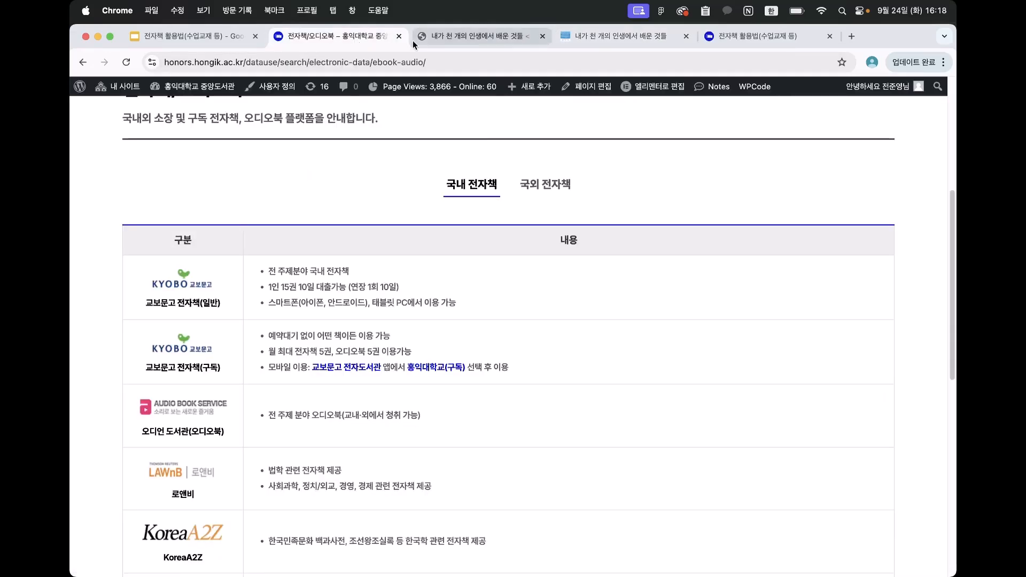
{"action": "left_click", "coordinate": [171, 291]}
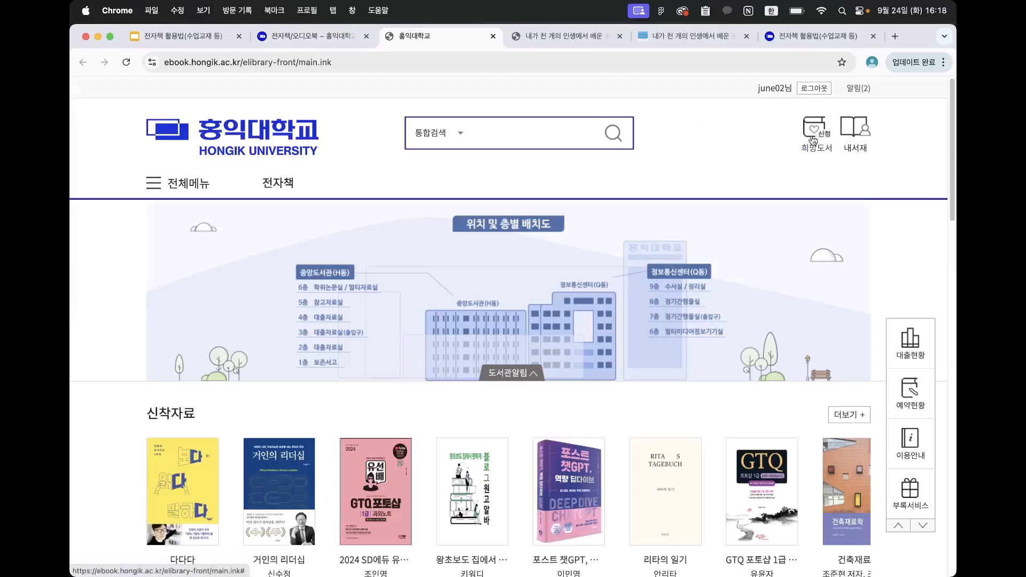
{"action": "left_click", "coordinate": [818, 129]}
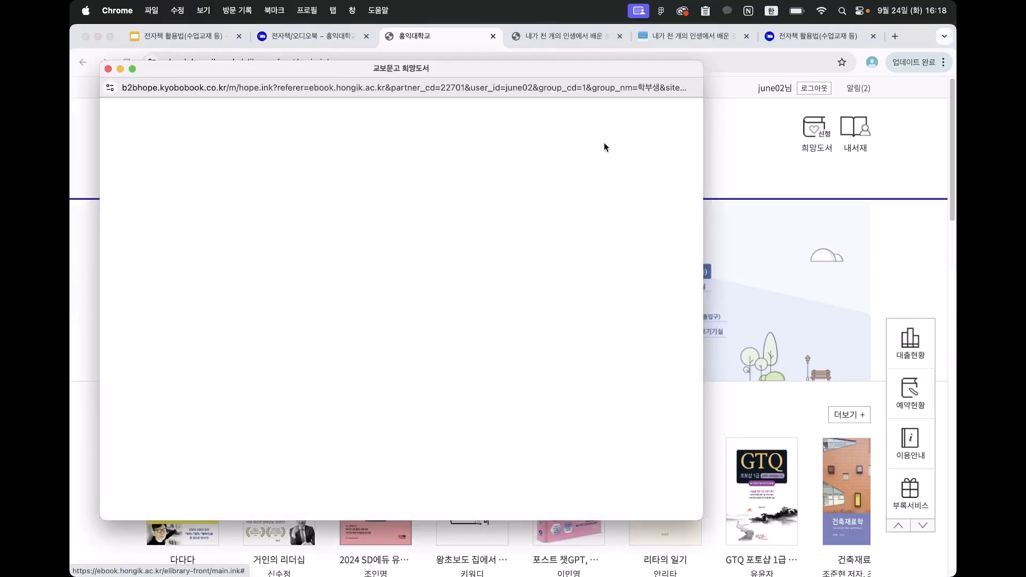
{"action": "scroll", "coordinate": [327, 330], "scroll_direction": "down", "scroll_amount": 10}
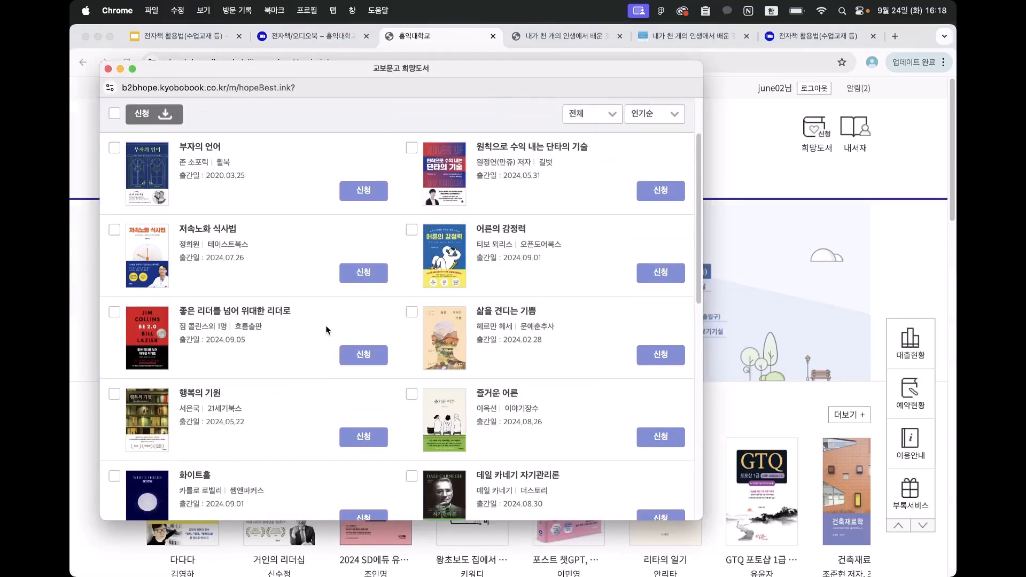
{"action": "scroll", "coordinate": [327, 330], "scroll_direction": "down", "scroll_amount": 7}
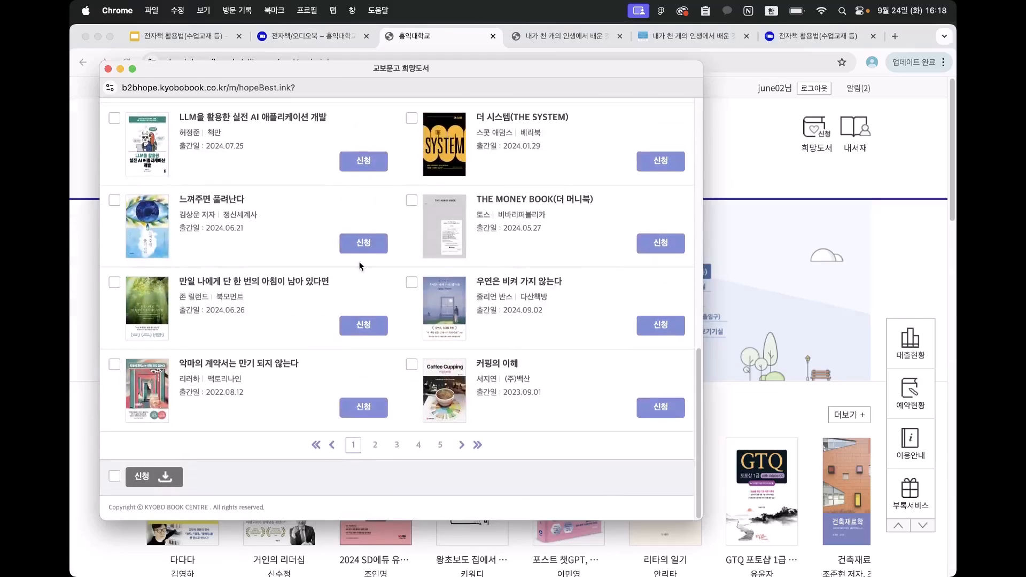
{"action": "scroll", "coordinate": [356, 268], "scroll_direction": "up", "scroll_amount": 6}
{"action": "scroll", "coordinate": [356, 269], "scroll_direction": "up", "scroll_amount": 10}
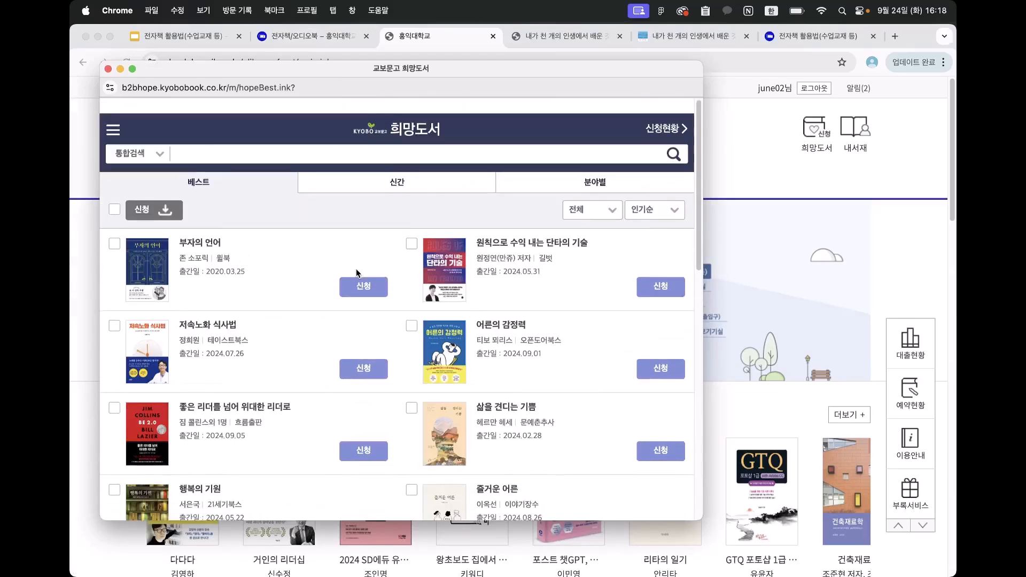
Show the newly published titles in the 희망도서 window and browse through the first page.
{"action": "left_click", "coordinate": [405, 167]}
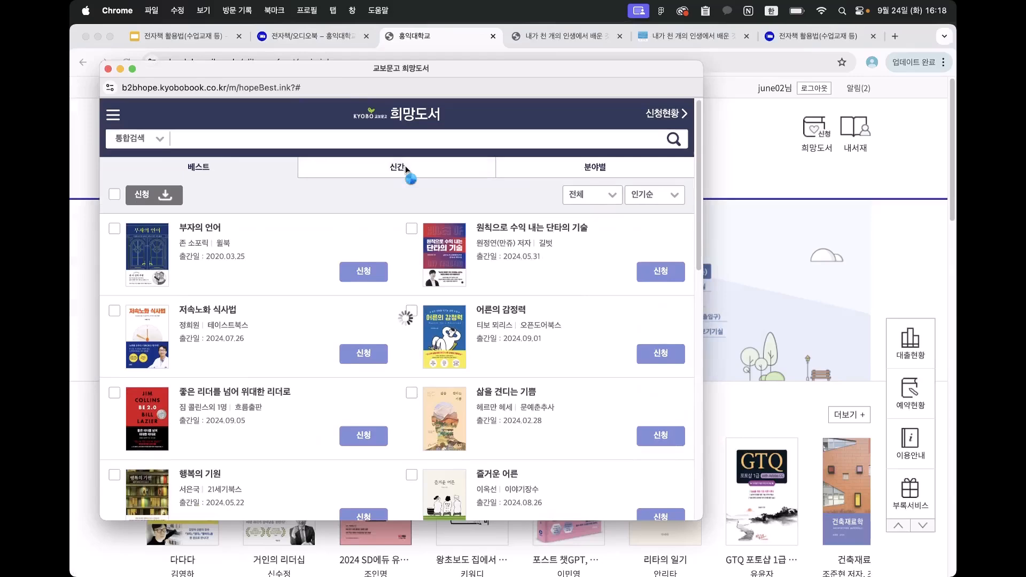
{"action": "scroll", "coordinate": [288, 281], "scroll_direction": "down", "scroll_amount": 1}
{"action": "scroll", "coordinate": [287, 280], "scroll_direction": "down", "scroll_amount": 20}
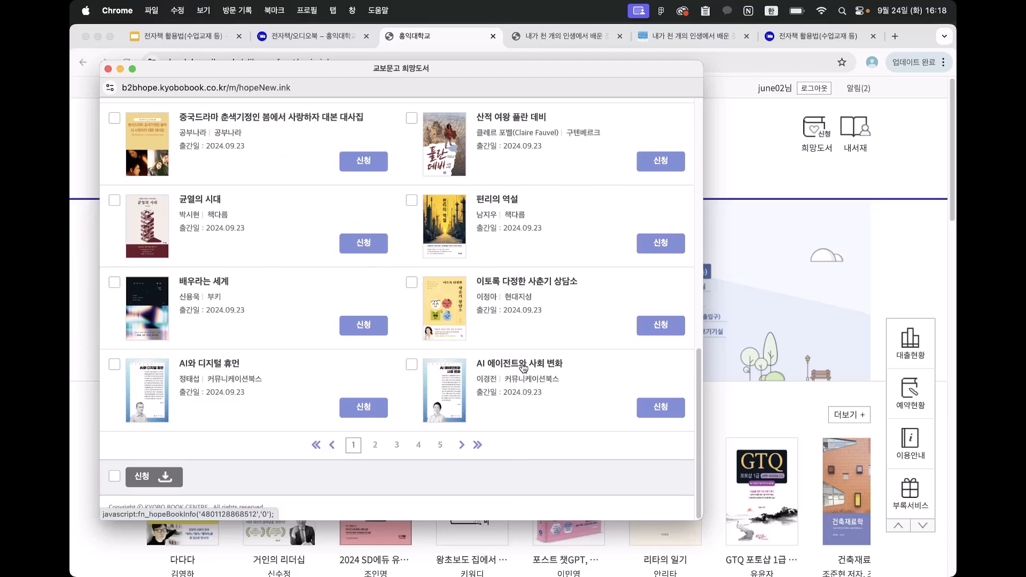
Submit a 희망도서 request for AI 에이전트와 사회 변화 with the reason 희망도서를 신청합니다.
{"action": "left_click", "coordinate": [665, 409]}
{"action": "left_click_drag", "start_coordinate": [389, 328], "coordinate": [296, 328]}
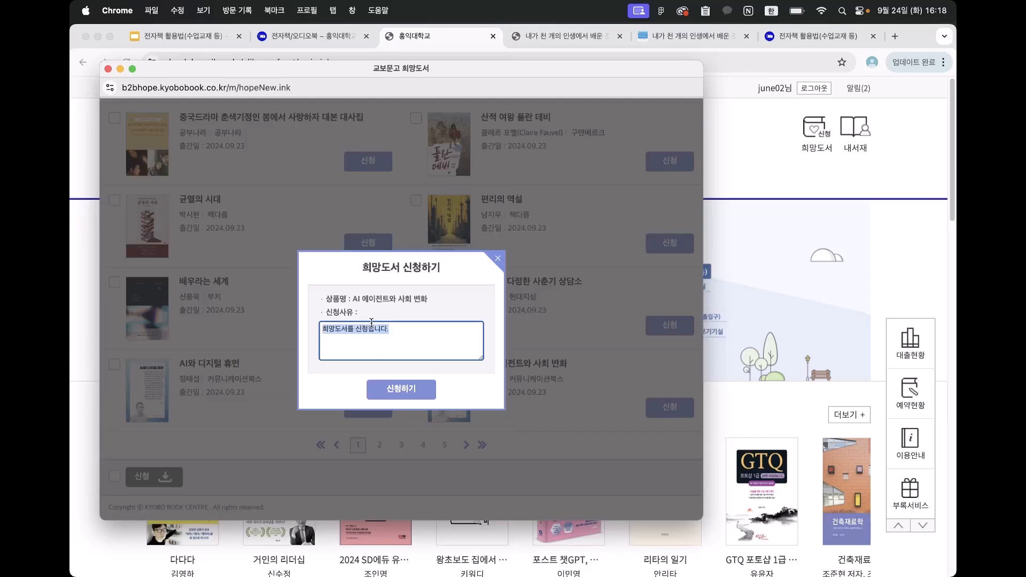
{"action": "left_click", "coordinate": [407, 335]}
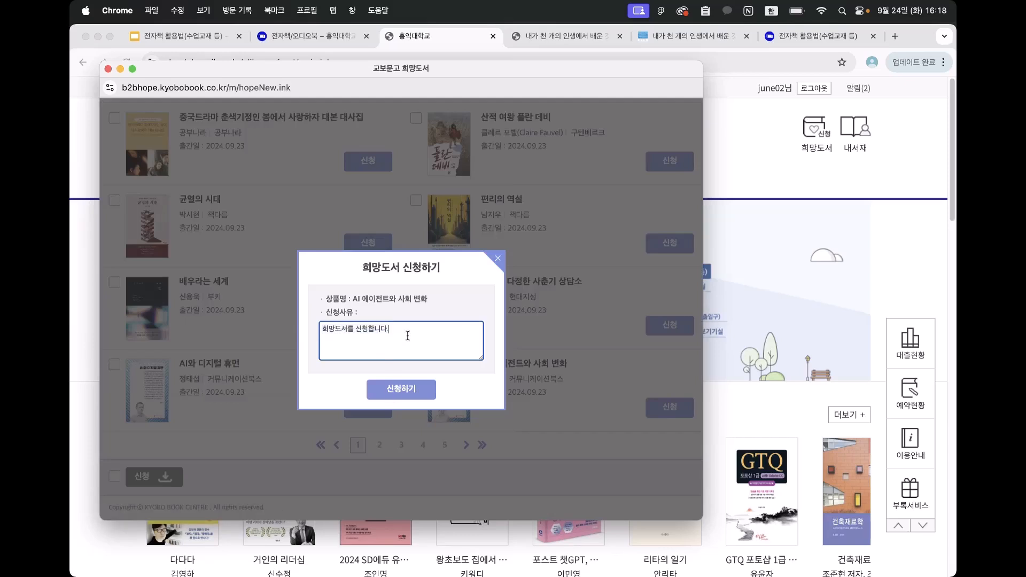
{"action": "left_click_drag", "start_coordinate": [408, 335], "coordinate": [321, 324]}
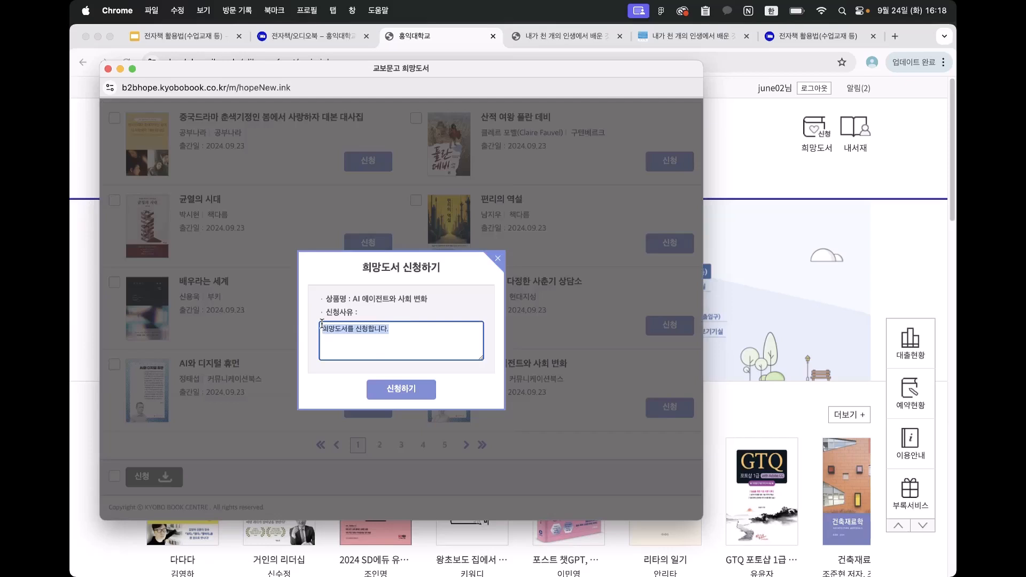
{"action": "left_click", "coordinate": [364, 331]}
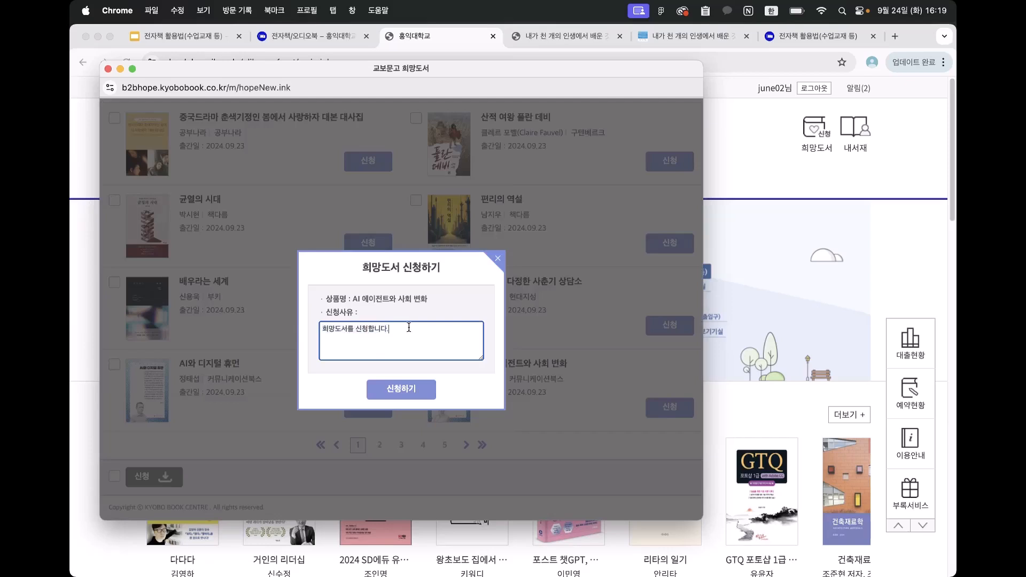
{"action": "left_click_drag", "start_coordinate": [408, 327], "coordinate": [309, 323]}
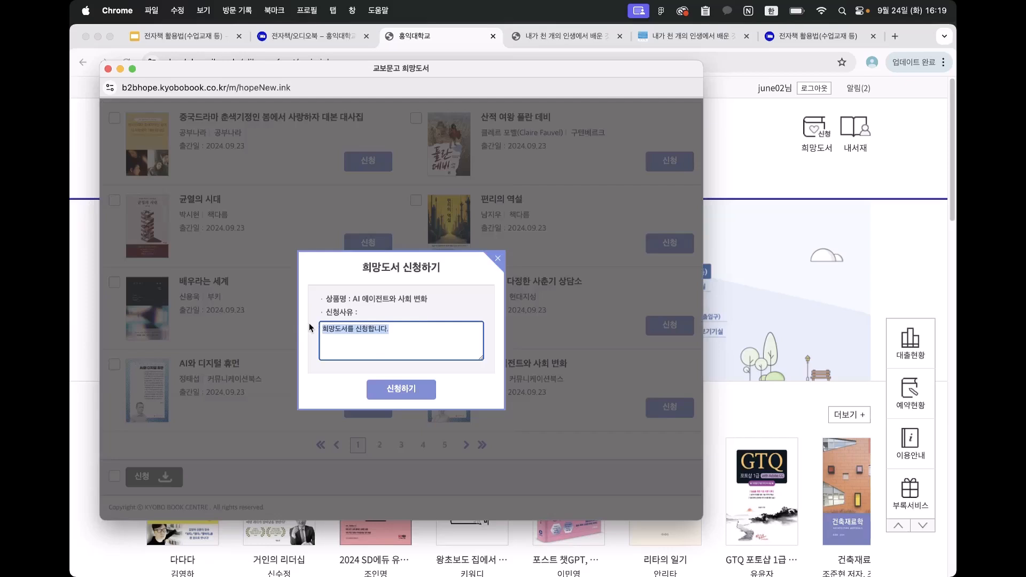
{"action": "left_click", "coordinate": [356, 337]}
{"action": "left_click_drag", "start_coordinate": [389, 328], "coordinate": [323, 327]}
{"action": "left_click", "coordinate": [400, 328]}
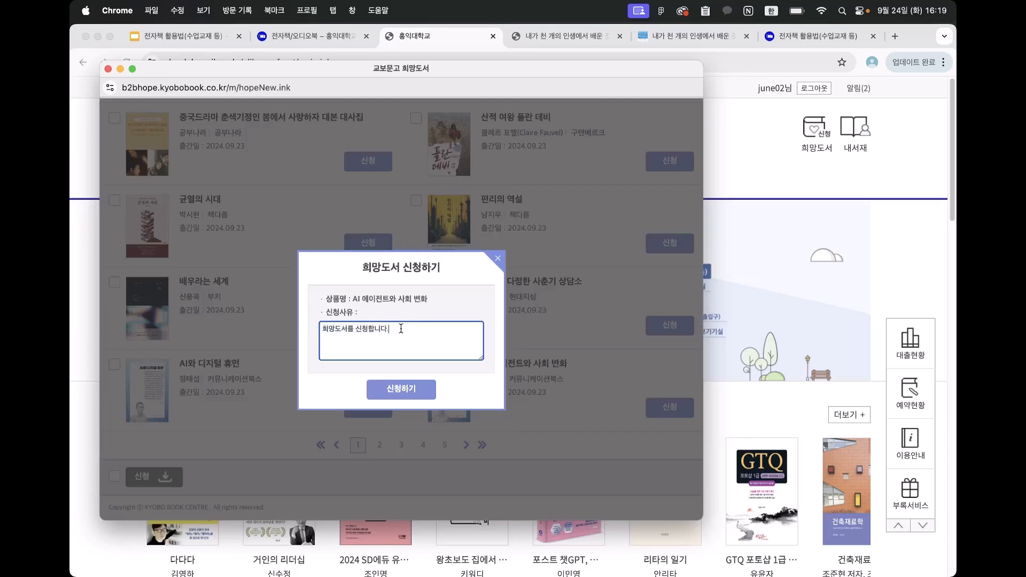
{"action": "left_click_drag", "start_coordinate": [401, 328], "coordinate": [315, 323]}
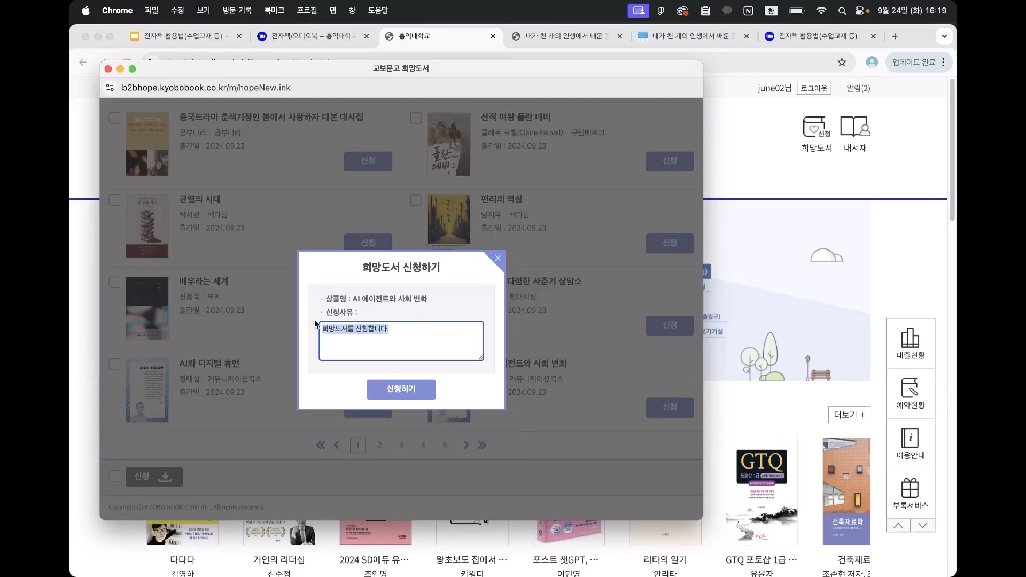
{"action": "left_click", "coordinate": [390, 389]}
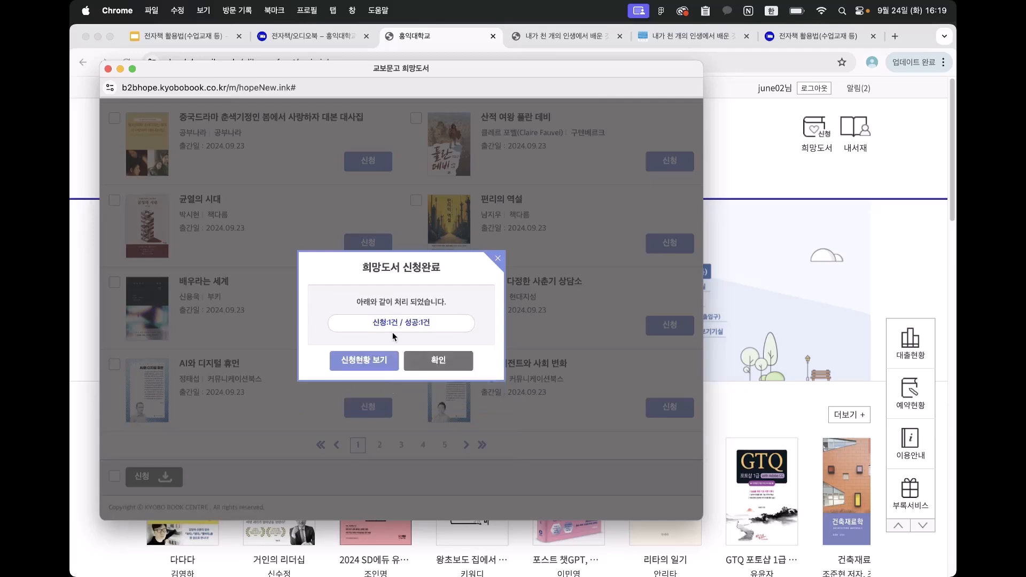
Check the request status and details of AI 에이전트와 사회 변화, and close the 희망도서 window.
{"action": "left_click", "coordinate": [365, 364]}
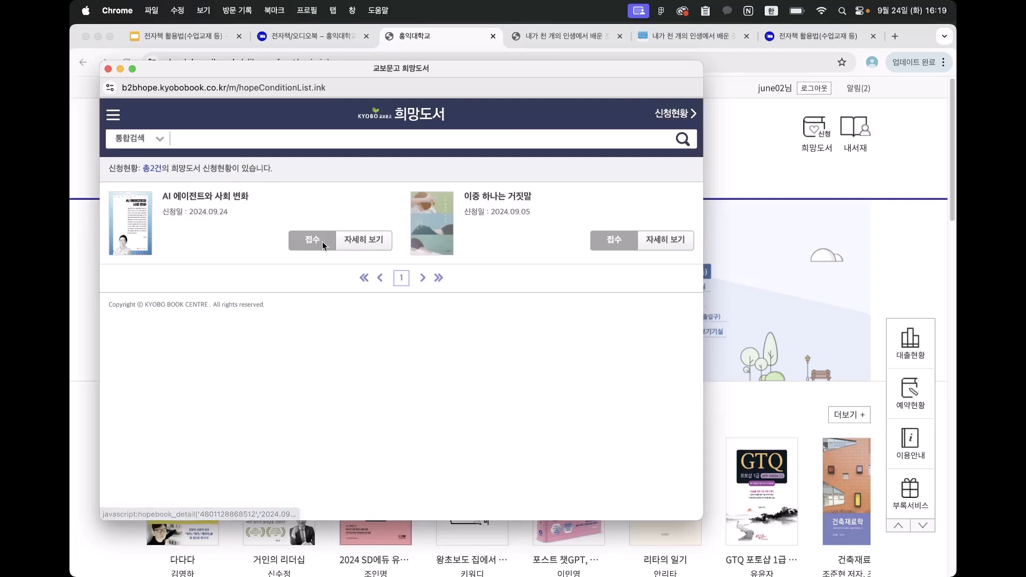
{"action": "left_click", "coordinate": [362, 241]}
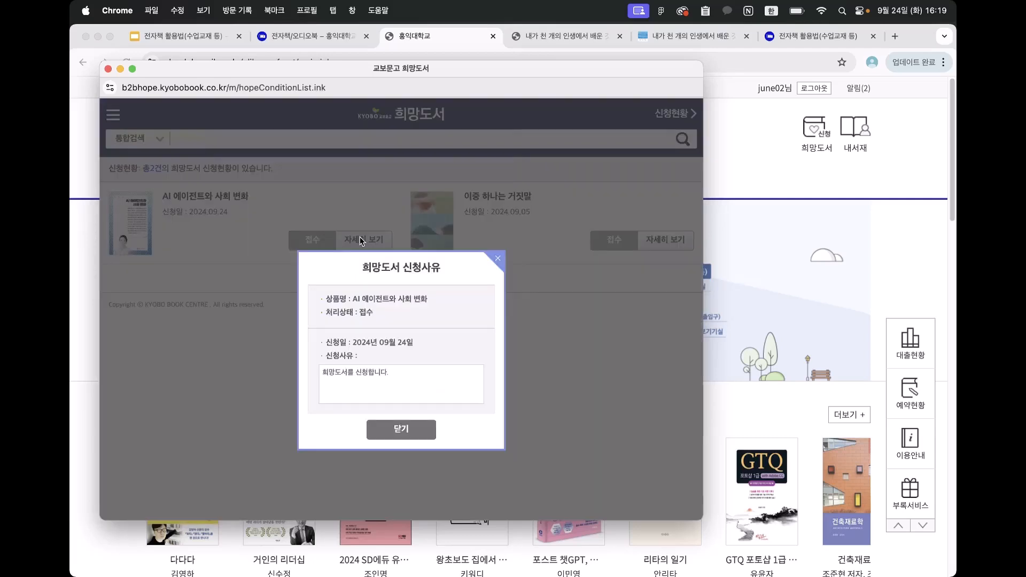
{"action": "left_click", "coordinate": [404, 427]}
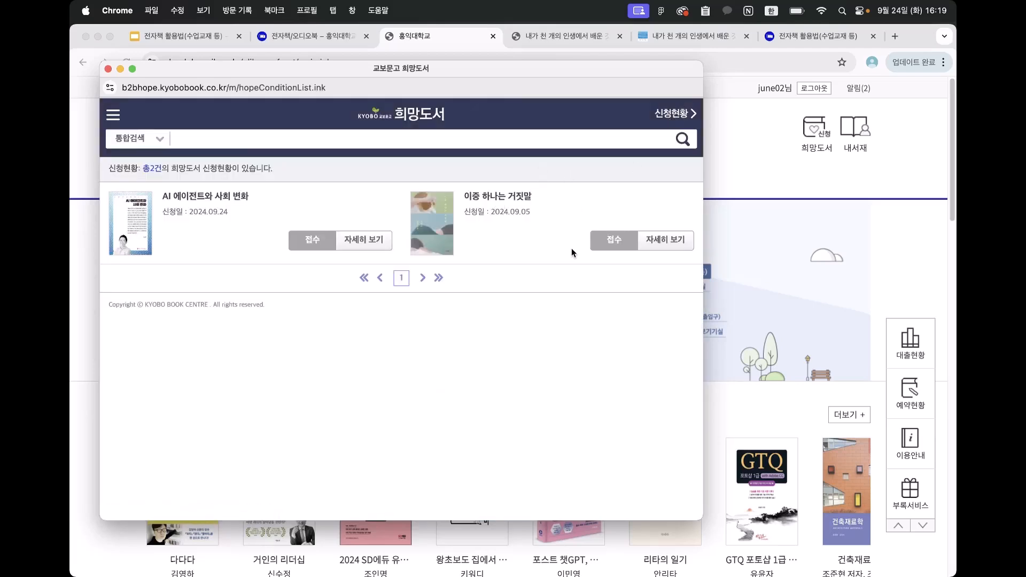
{"action": "left_click", "coordinate": [108, 69]}
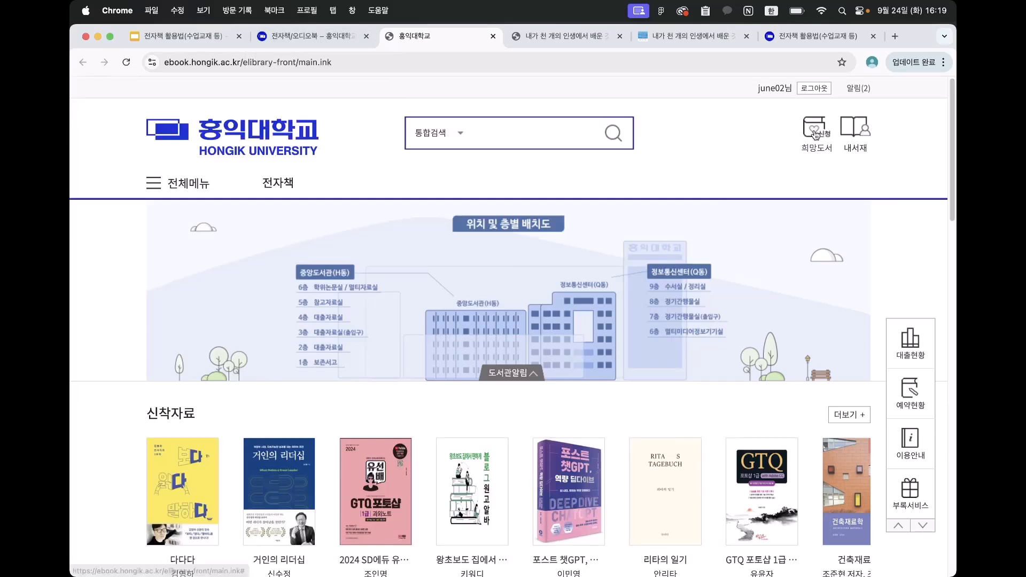
Return to the e-book guide page, review the monthly limits of 교보문고 전자책(구독), and open that subscription library.
{"action": "left_click", "coordinate": [307, 41]}
{"action": "scroll", "coordinate": [288, 300], "scroll_direction": "down", "scroll_amount": 2}
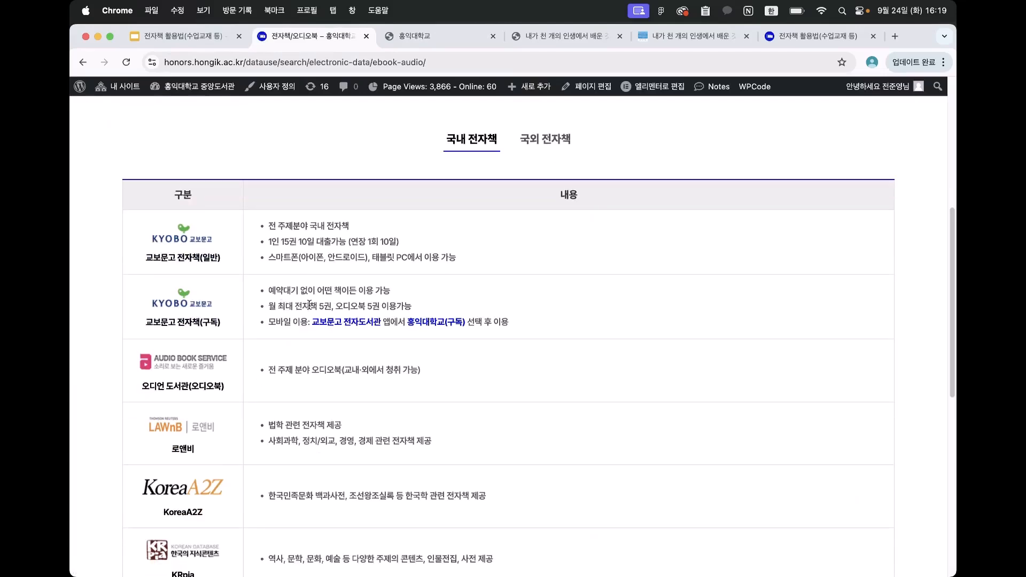
{"action": "left_click_drag", "start_coordinate": [296, 307], "coordinate": [377, 306]}
{"action": "left_click", "coordinate": [345, 306]}
{"action": "left_click", "coordinate": [374, 305]}
{"action": "left_click", "coordinate": [200, 311]}
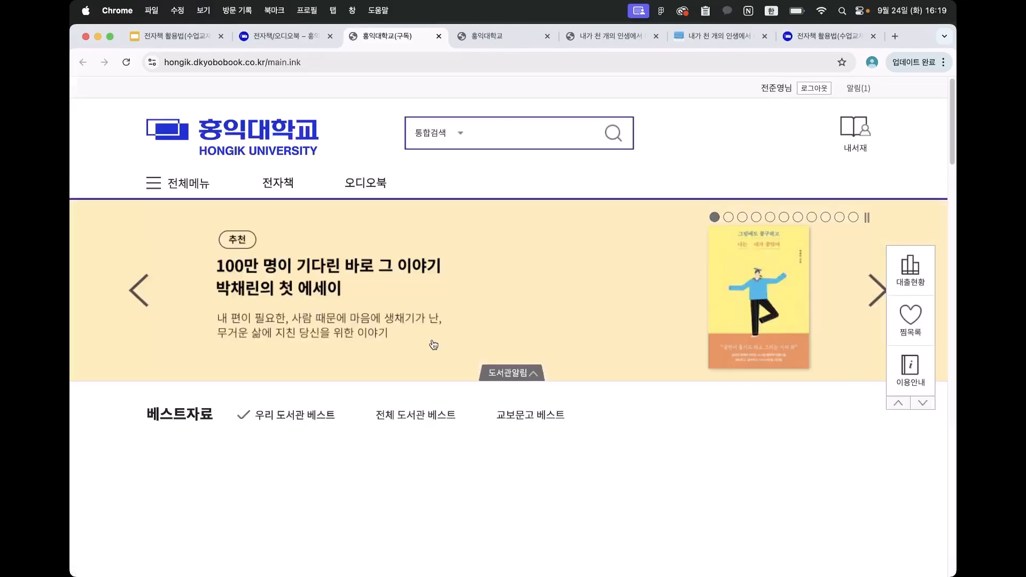
Open the bestseller 물고기는 존재하지 않는다 in the subscription library and borrow it.
{"action": "scroll", "coordinate": [435, 344], "scroll_direction": "down", "scroll_amount": 2}
{"action": "scroll", "coordinate": [436, 342], "scroll_direction": "down", "scroll_amount": 6}
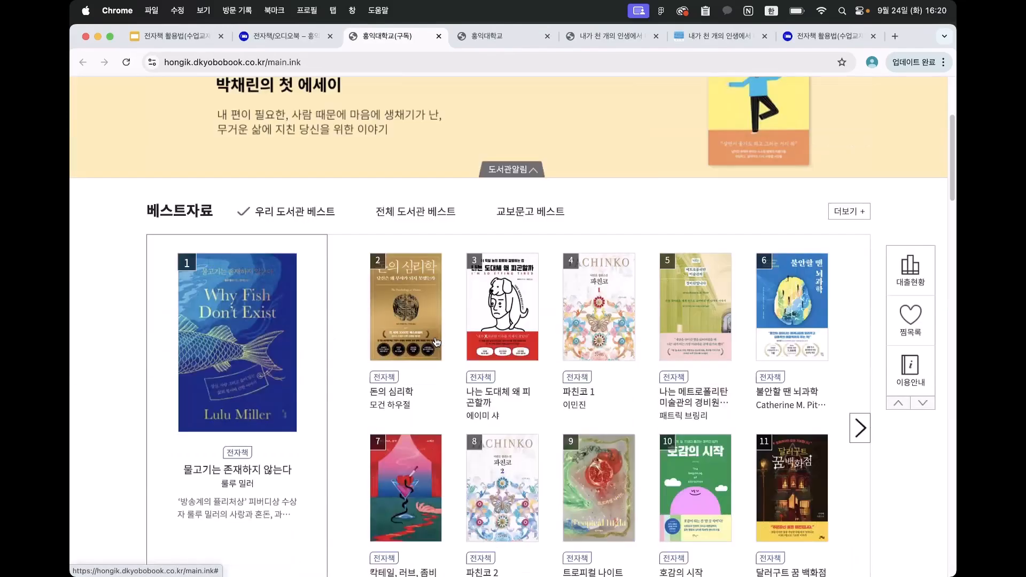
{"action": "scroll", "coordinate": [435, 337], "scroll_direction": "up", "scroll_amount": 3}
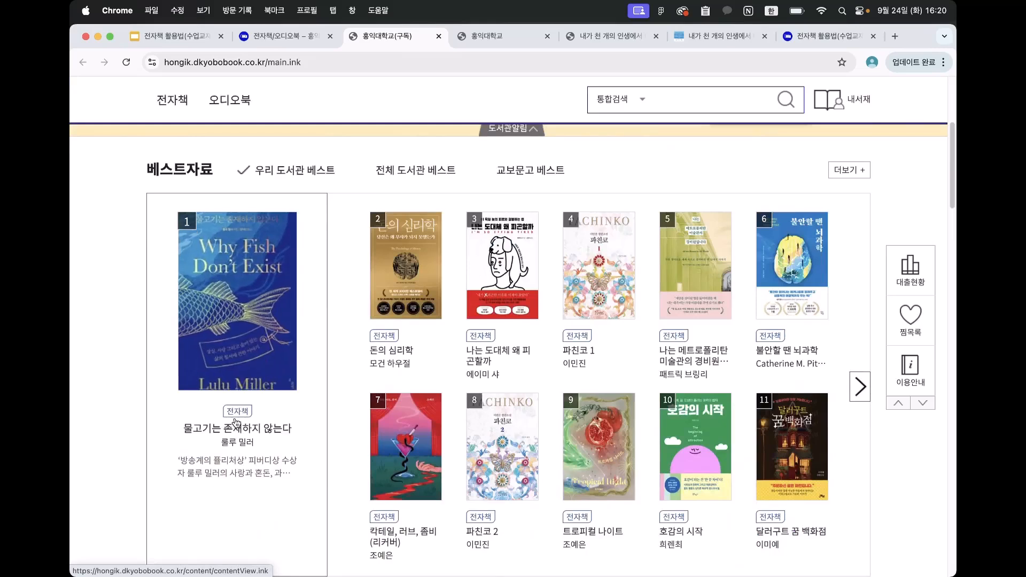
{"action": "left_click", "coordinate": [241, 342]}
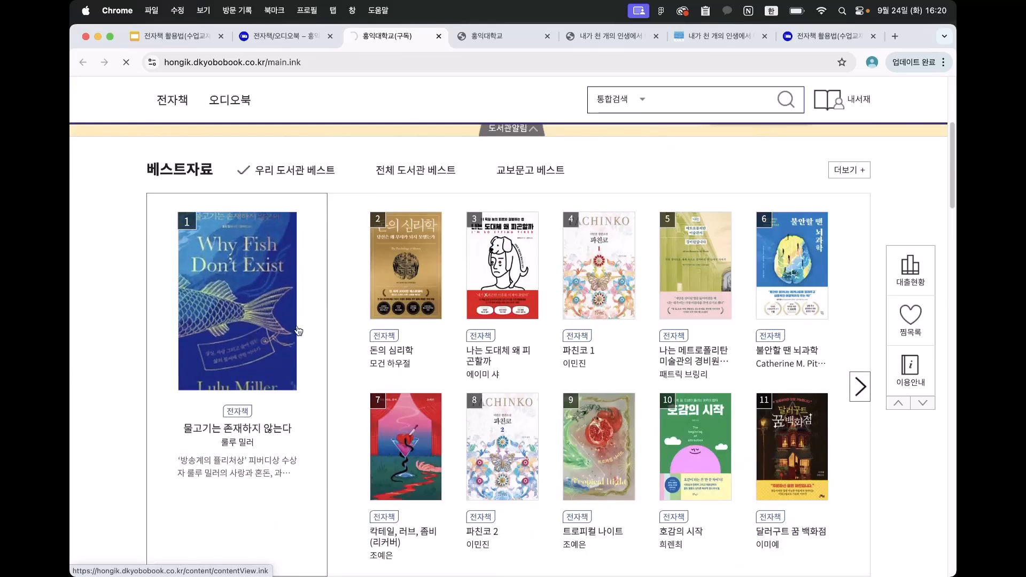
{"action": "scroll", "coordinate": [394, 365], "scroll_direction": "down", "scroll_amount": 1}
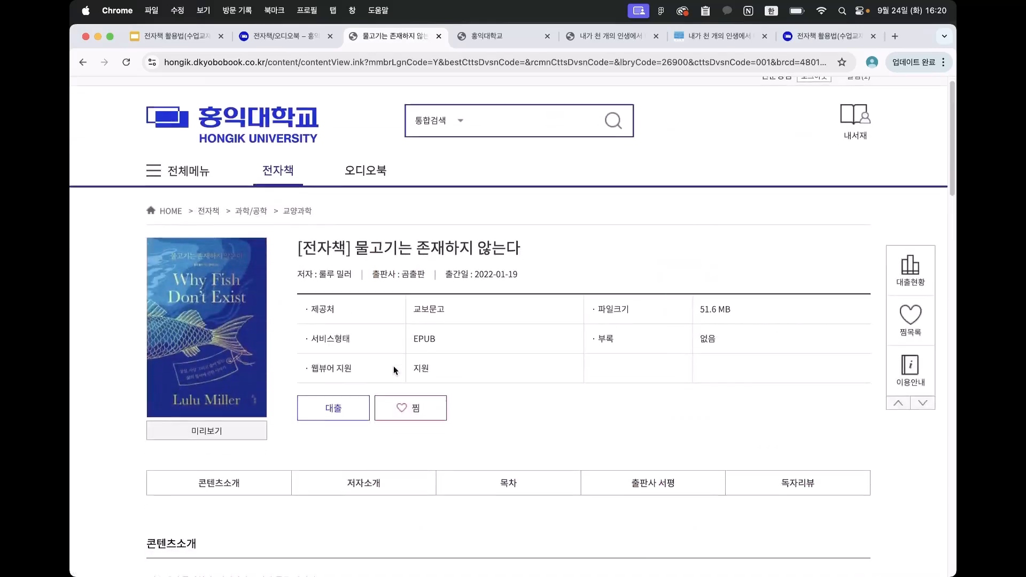
{"action": "left_click", "coordinate": [332, 389]}
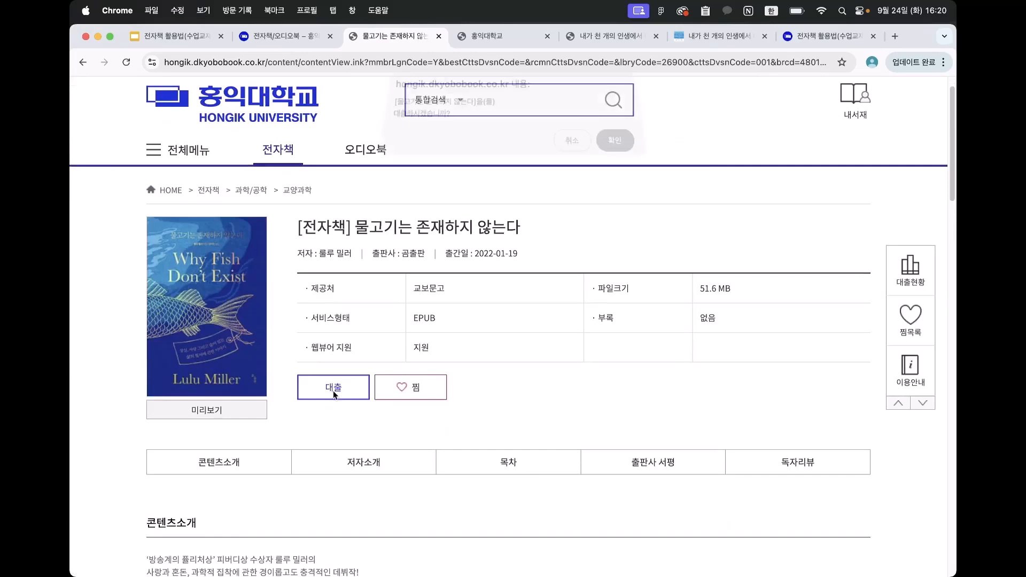
{"action": "left_click", "coordinate": [620, 149]}
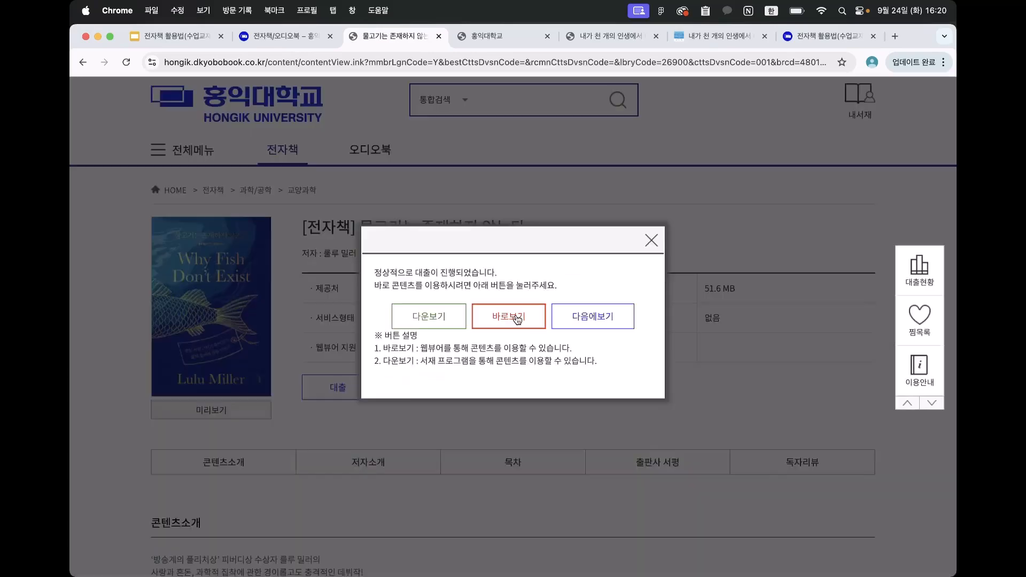
Open the borrowed 물고기는 존재하지 않는다 directly in the web viewer and page forward within chapter 1.
{"action": "left_click", "coordinate": [517, 318]}
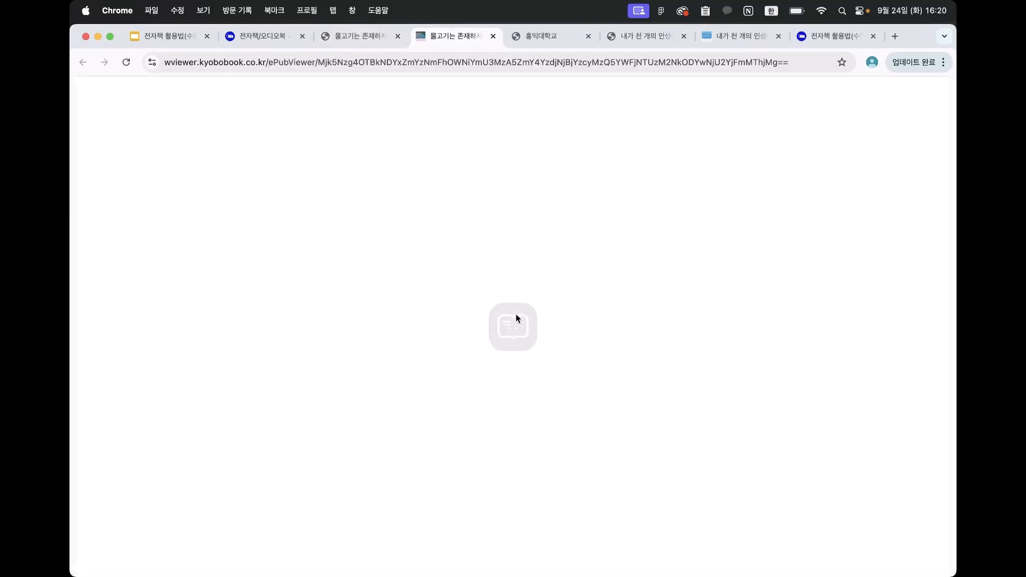
{"action": "left_click", "coordinate": [920, 332]}
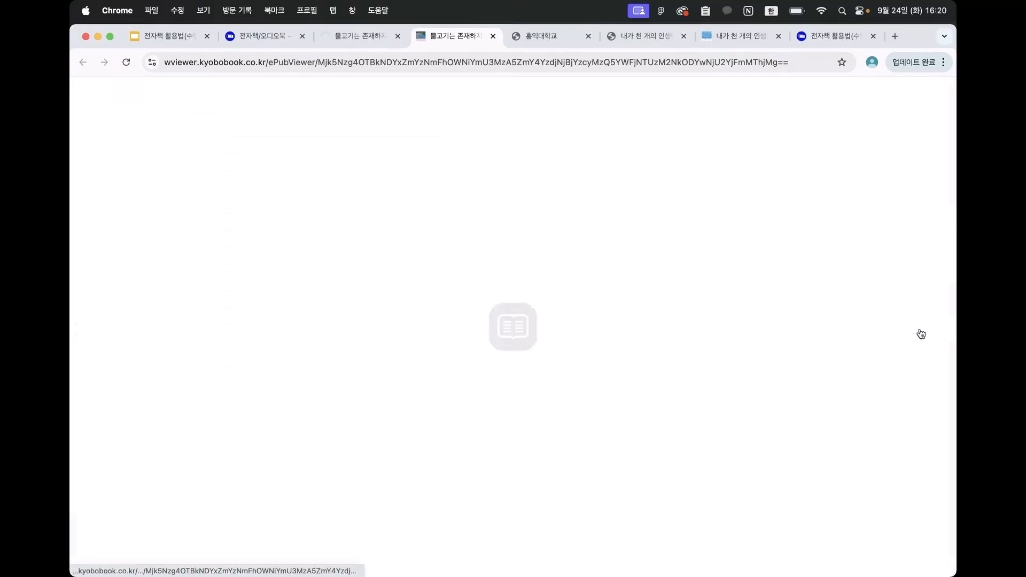
{"action": "left_click", "coordinate": [922, 333]}
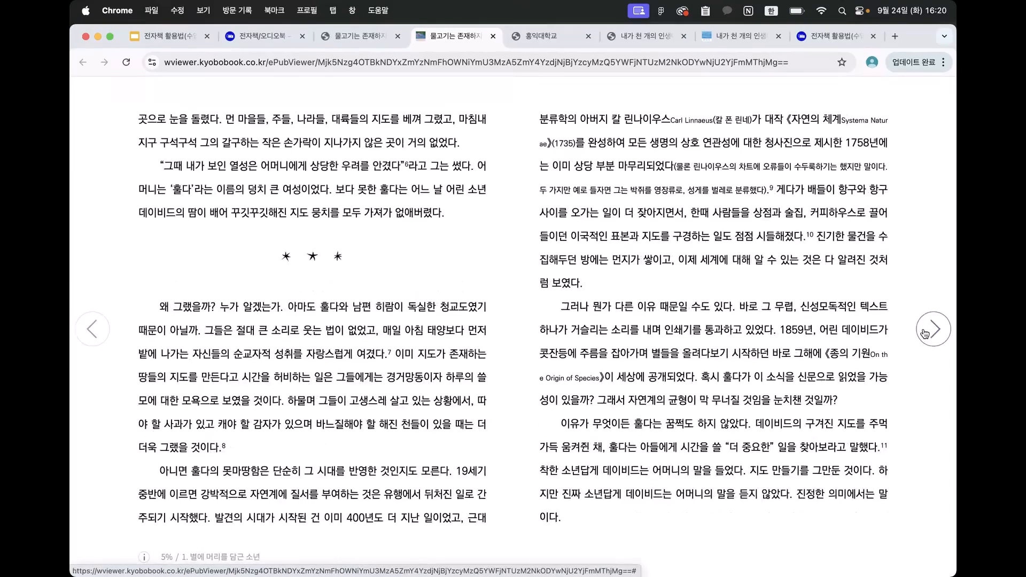
{"action": "left_click", "coordinate": [925, 333]}
{"action": "left_click", "coordinate": [924, 332]}
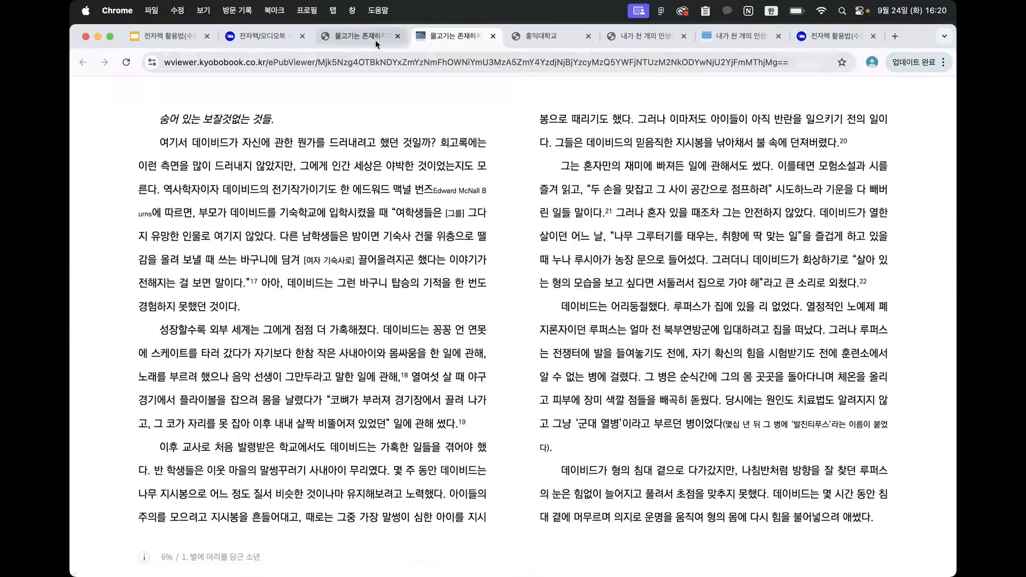
Reopen the subscription library's home page and close the detail page of 물고기는 존재하지 않는다.
{"action": "left_click", "coordinate": [375, 40]}
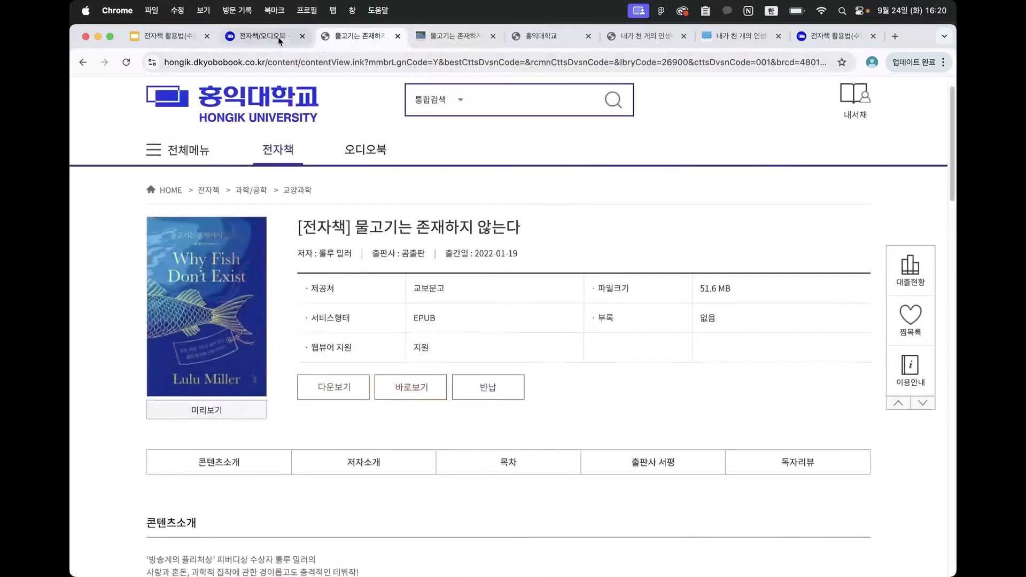
{"action": "left_click", "coordinate": [272, 99]}
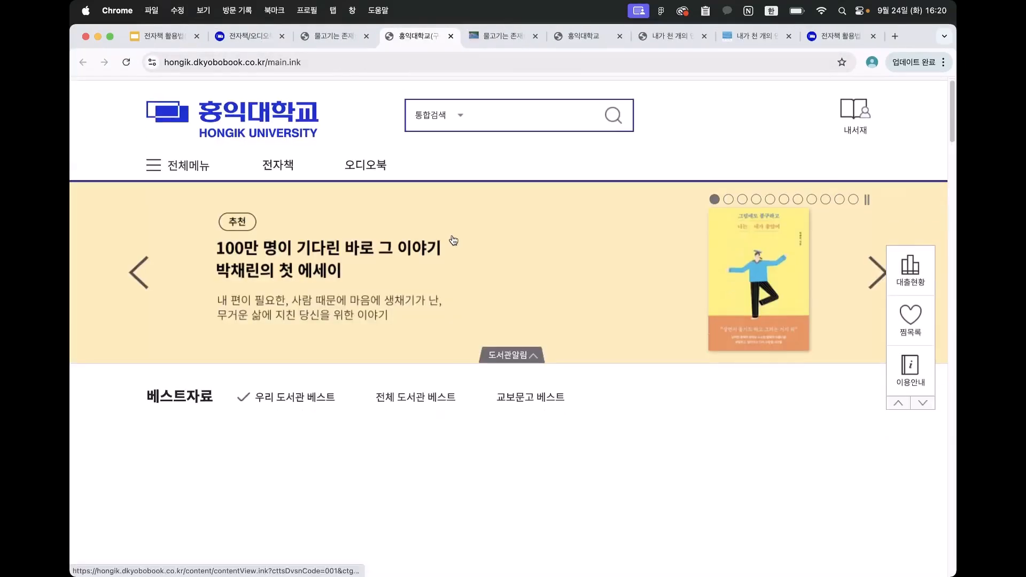
{"action": "left_click", "coordinate": [366, 36]}
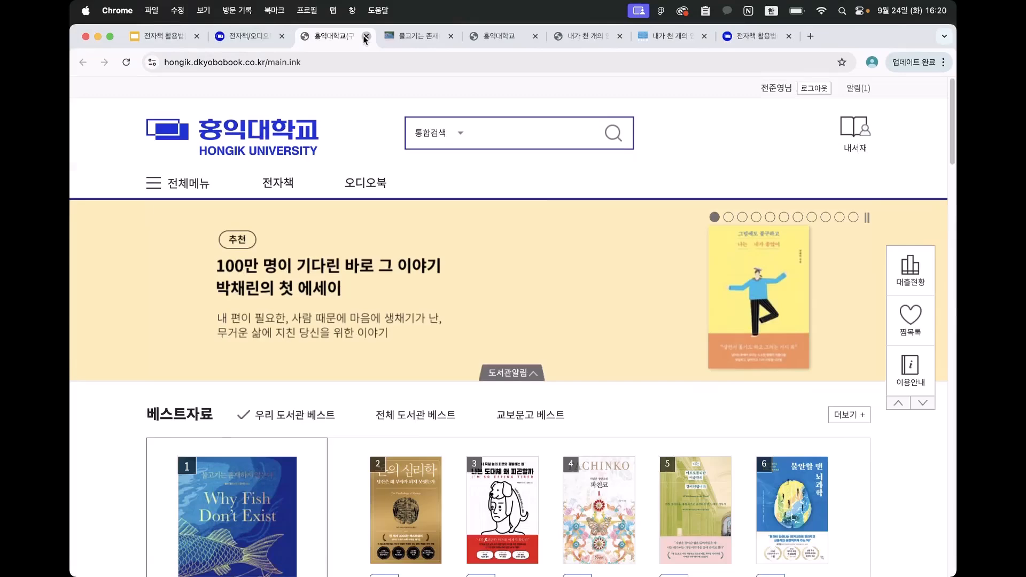
Close the Kyobo subscription library pages and open 오디언 도서관(오디오북) from the domestic e-book list.
{"action": "left_click", "coordinate": [366, 36]}
{"action": "left_click", "coordinate": [366, 36]}
{"action": "left_click", "coordinate": [366, 36]}
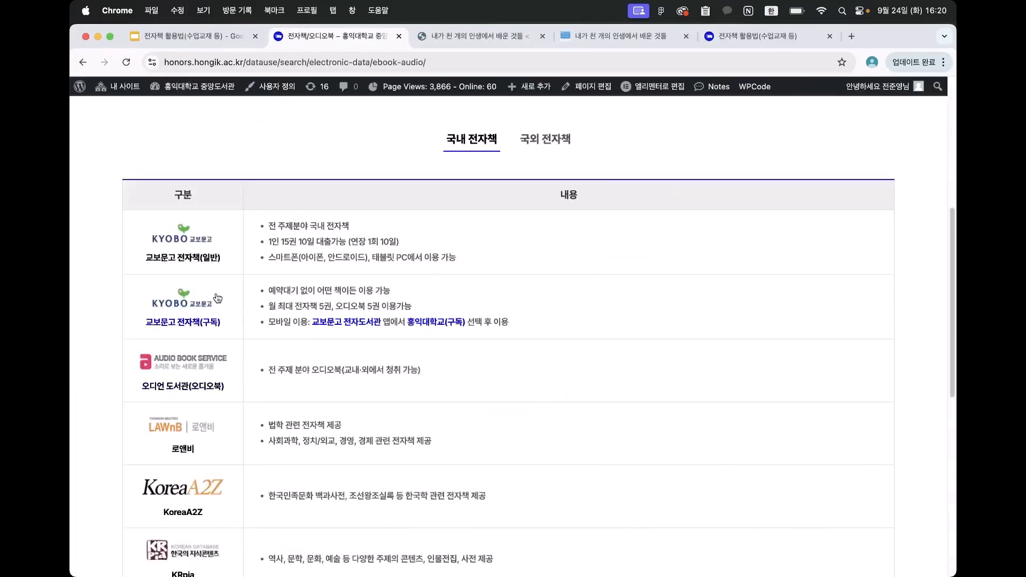
{"action": "scroll", "coordinate": [217, 298], "scroll_direction": "down", "scroll_amount": 2}
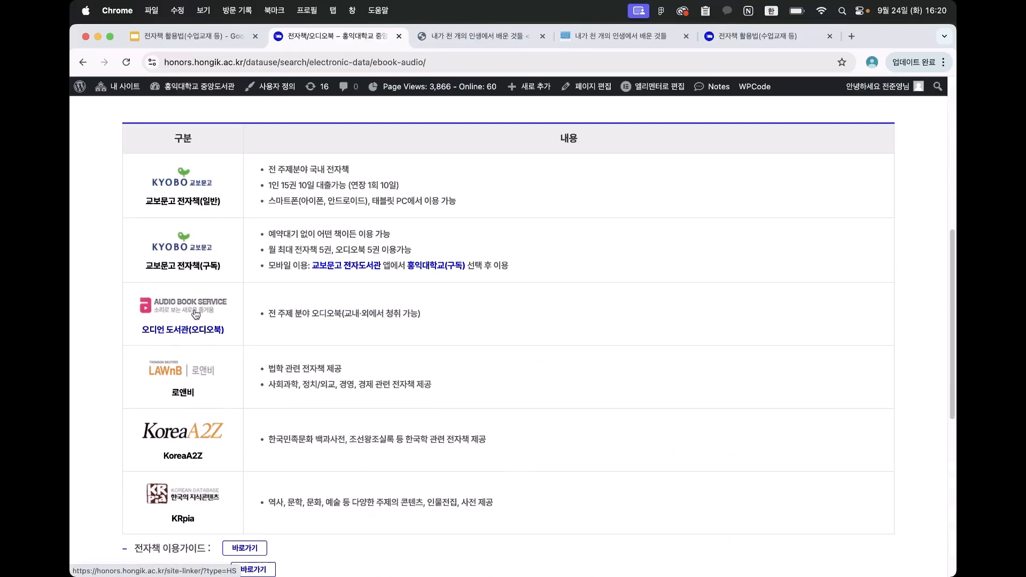
{"action": "left_click", "coordinate": [194, 309]}
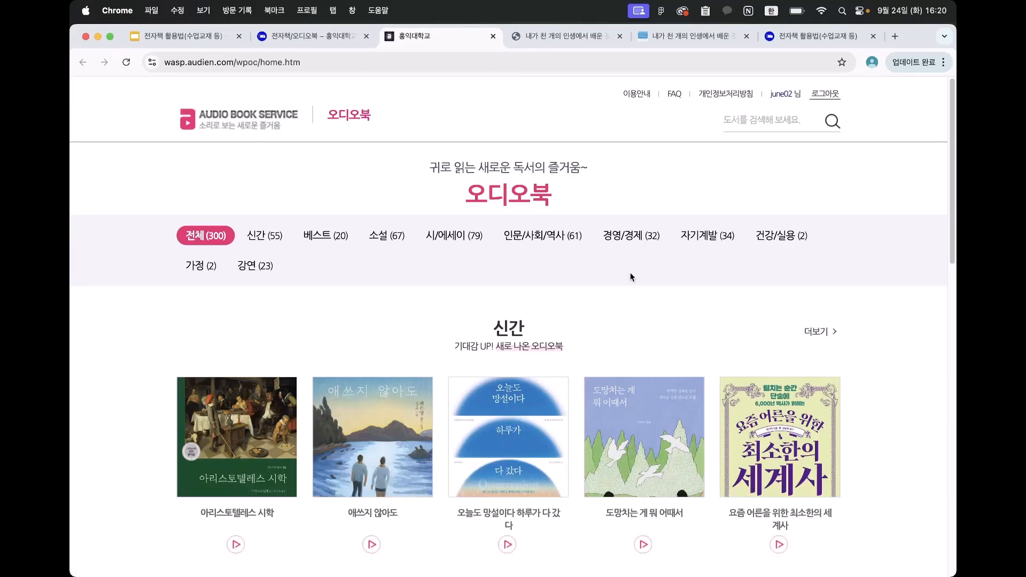
Browse the new and bestselling titles of the audiobook library and open the audiobook 단 한 사람.
{"action": "scroll", "coordinate": [631, 277], "scroll_direction": "down", "scroll_amount": 5}
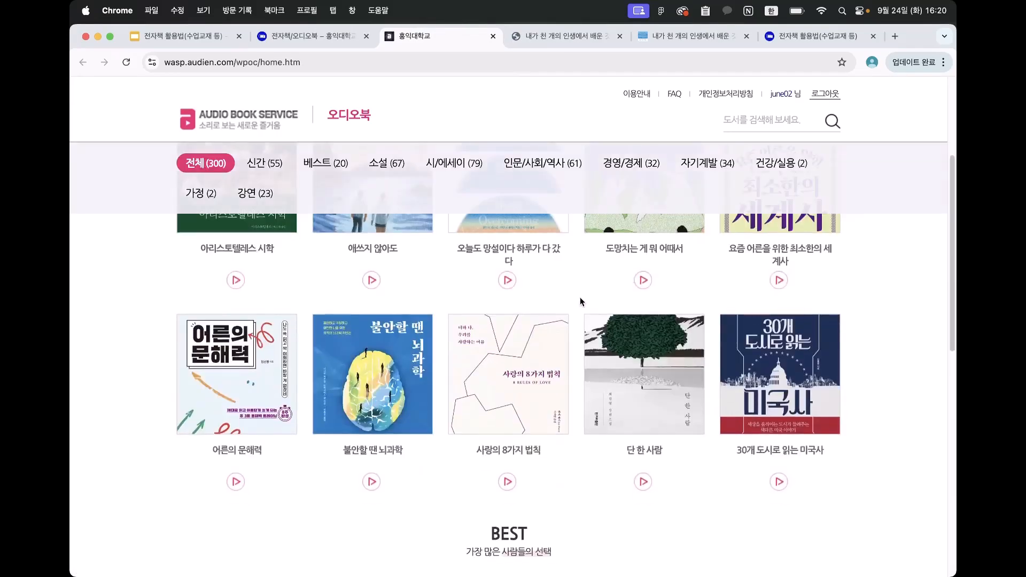
{"action": "scroll", "coordinate": [581, 299], "scroll_direction": "up", "scroll_amount": 4}
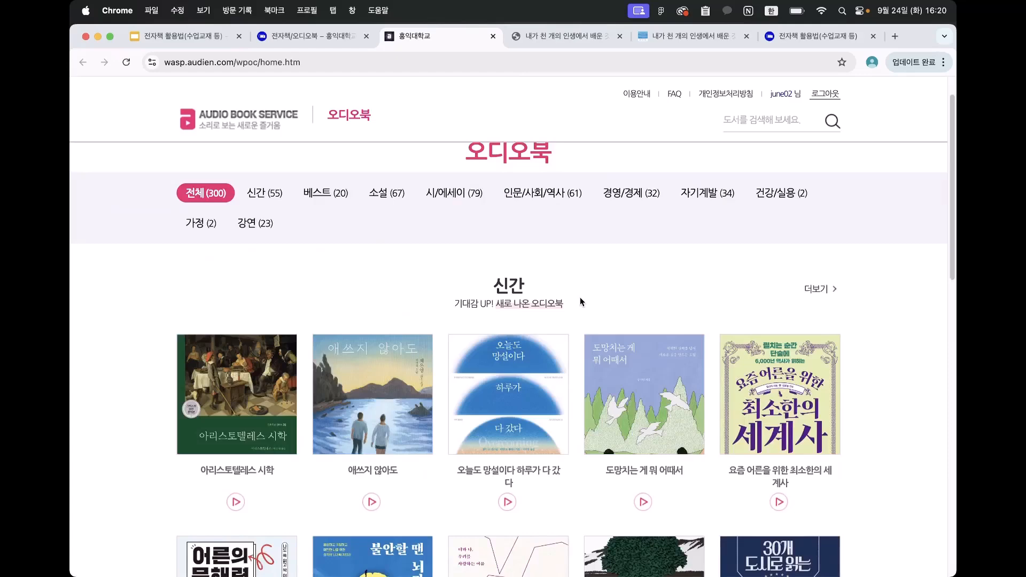
{"action": "scroll", "coordinate": [580, 301], "scroll_direction": "down", "scroll_amount": 5}
{"action": "scroll", "coordinate": [579, 297], "scroll_direction": "down", "scroll_amount": 2}
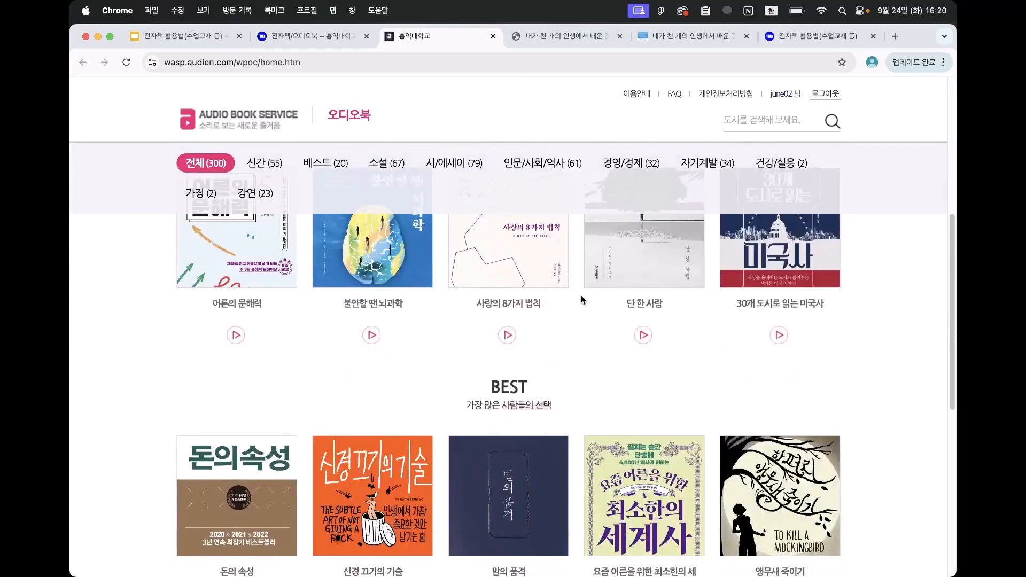
{"action": "left_click", "coordinate": [777, 121]}
{"action": "scroll", "coordinate": [598, 309], "scroll_direction": "up", "scroll_amount": 2}
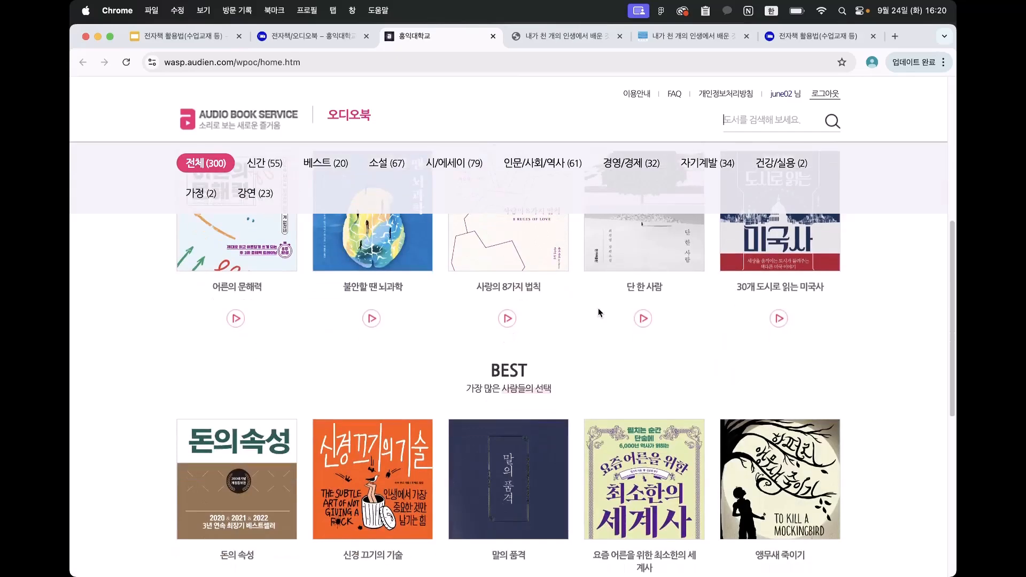
{"action": "left_click", "coordinate": [613, 347]}
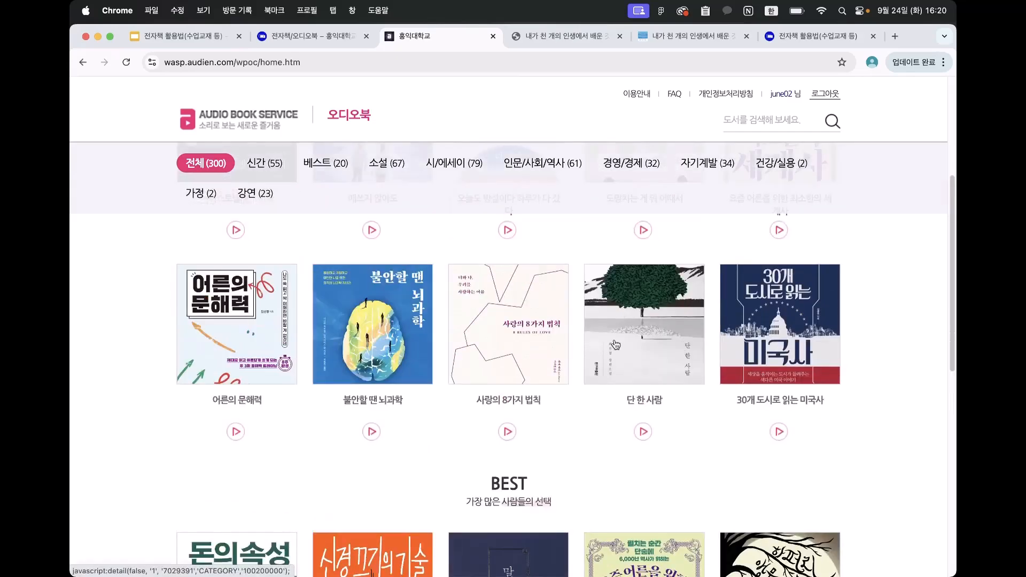
Examine the episode list, synopsis and additional information of the audiobook 단 한 사람.
{"action": "scroll", "coordinate": [454, 381], "scroll_direction": "down", "scroll_amount": 5}
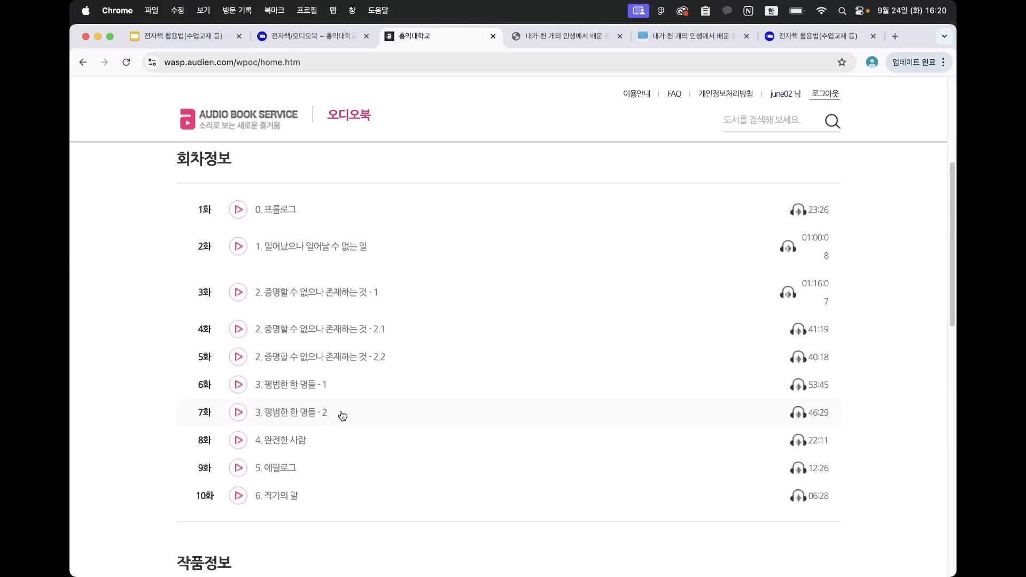
{"action": "scroll", "coordinate": [357, 452], "scroll_direction": "down", "scroll_amount": 5}
{"action": "scroll", "coordinate": [355, 443], "scroll_direction": "down", "scroll_amount": 12}
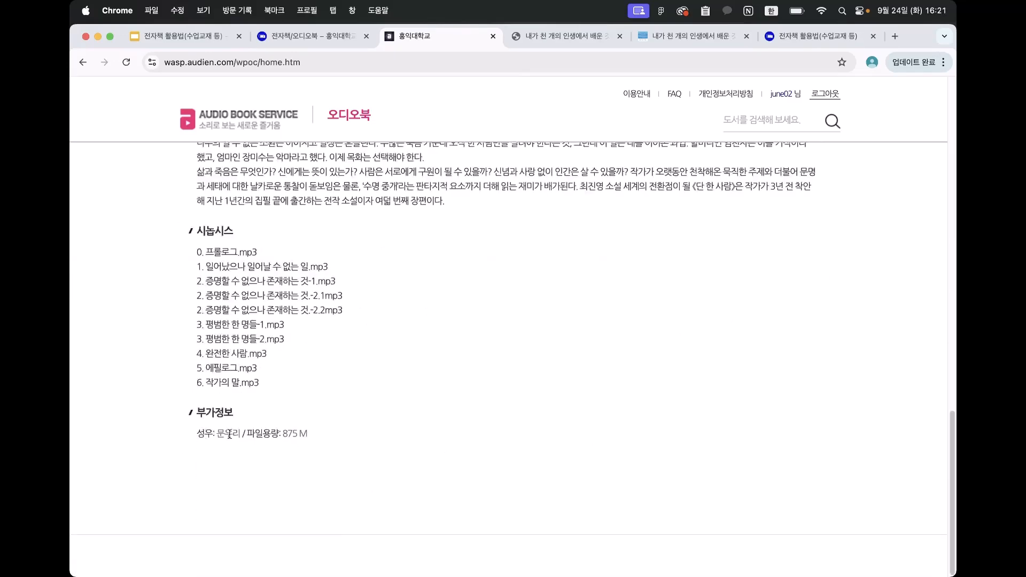
{"action": "scroll", "coordinate": [318, 415], "scroll_direction": "up", "scroll_amount": 15}
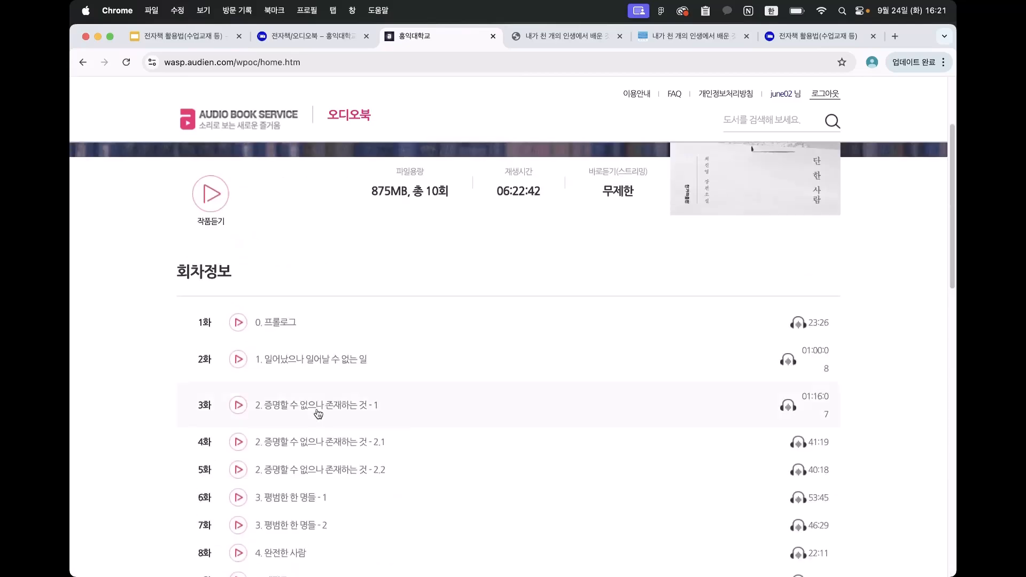
Return to the e-book guide page and review the remaining domestic providers, usage guide links and inquiry section.
{"action": "left_click", "coordinate": [307, 36]}
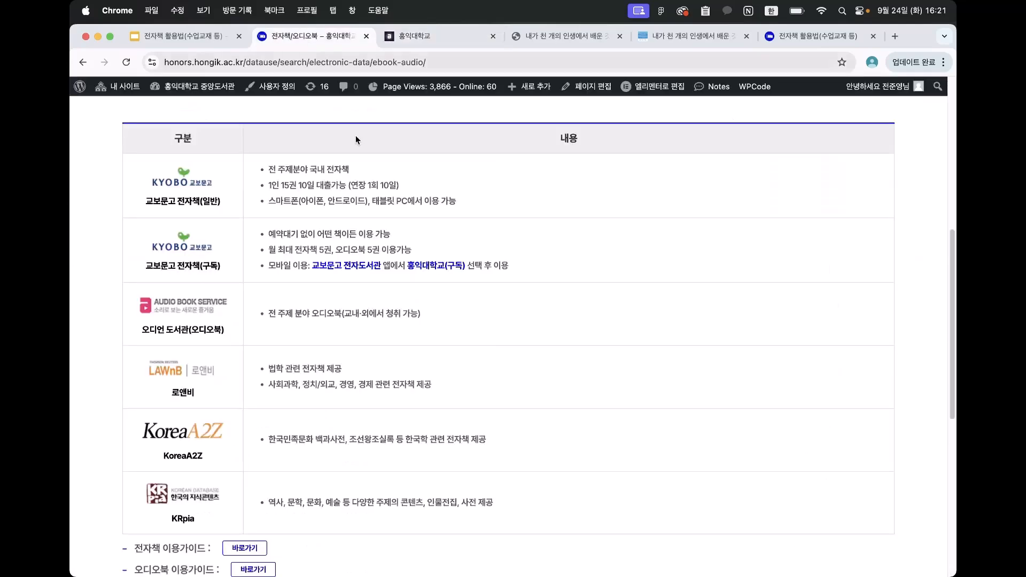
{"action": "scroll", "coordinate": [411, 348], "scroll_direction": "down", "scroll_amount": 2}
{"action": "scroll", "coordinate": [412, 348], "scroll_direction": "down", "scroll_amount": 1}
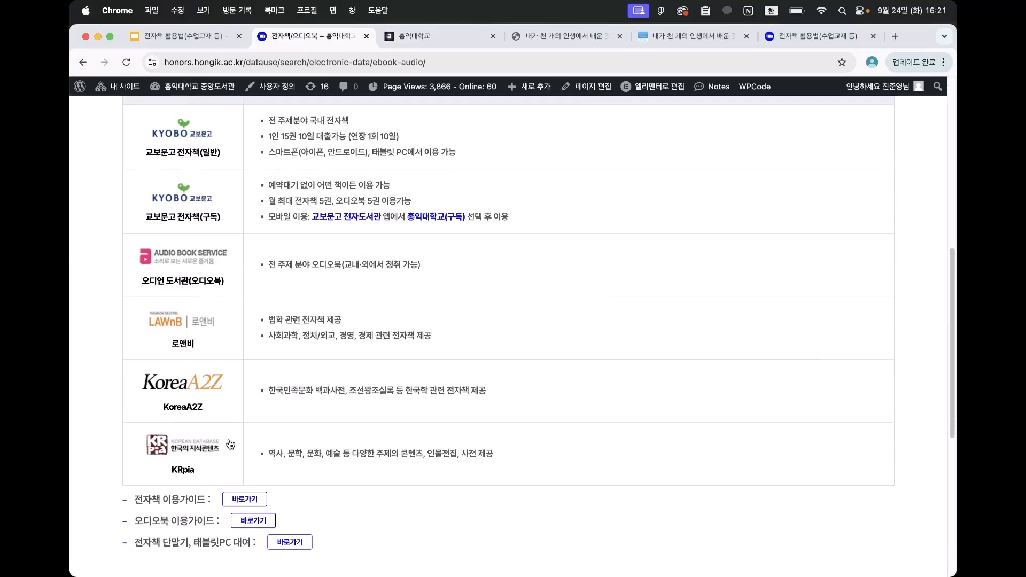
{"action": "scroll", "coordinate": [460, 373], "scroll_direction": "down", "scroll_amount": 3}
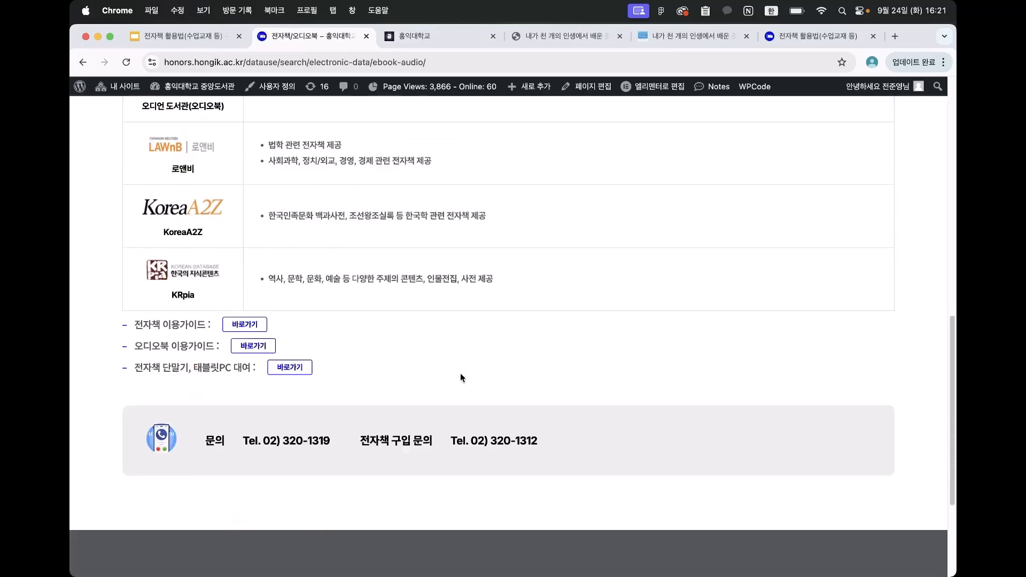
{"action": "scroll", "coordinate": [459, 372], "scroll_direction": "up", "scroll_amount": 2}
{"action": "scroll", "coordinate": [512, 354], "scroll_direction": "up", "scroll_amount": 5}
{"action": "scroll", "coordinate": [511, 354], "scroll_direction": "up", "scroll_amount": 4}
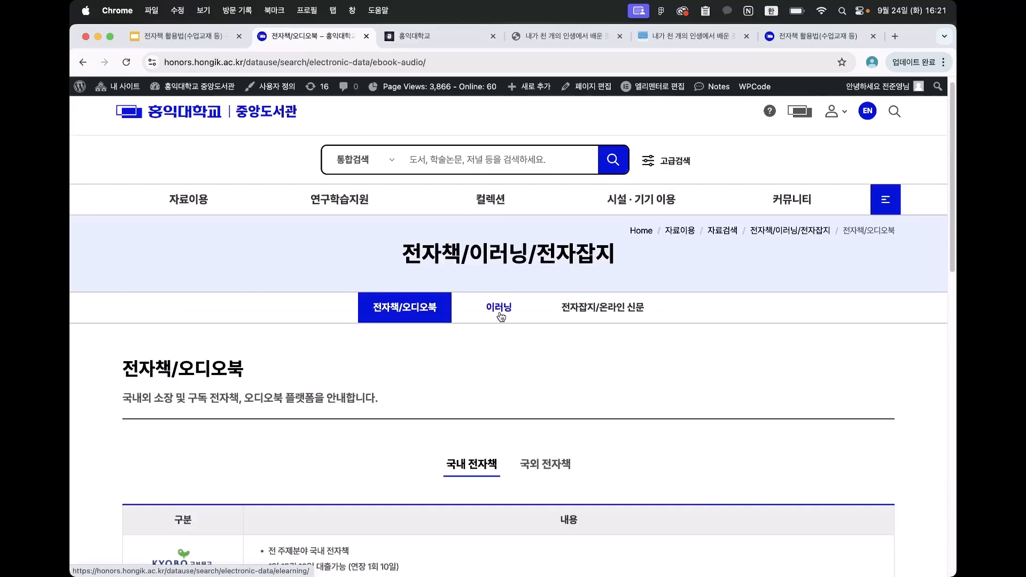
Open EBSCO eBooks from the 국외 전자책 list and accept all of its cookies.
{"action": "left_click", "coordinate": [561, 466]}
{"action": "scroll", "coordinate": [524, 381], "scroll_direction": "down", "scroll_amount": 5}
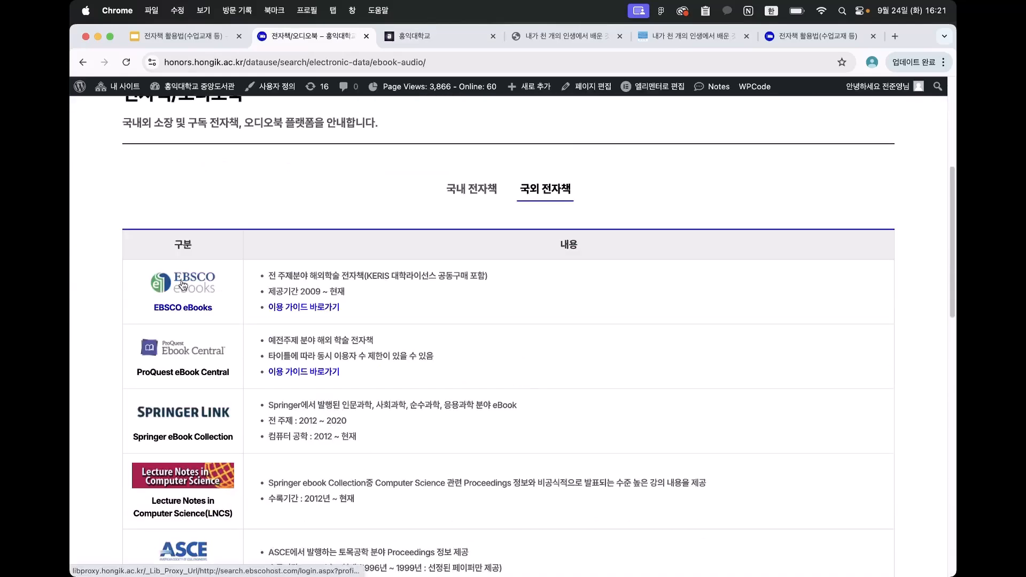
{"action": "left_click", "coordinate": [183, 284]}
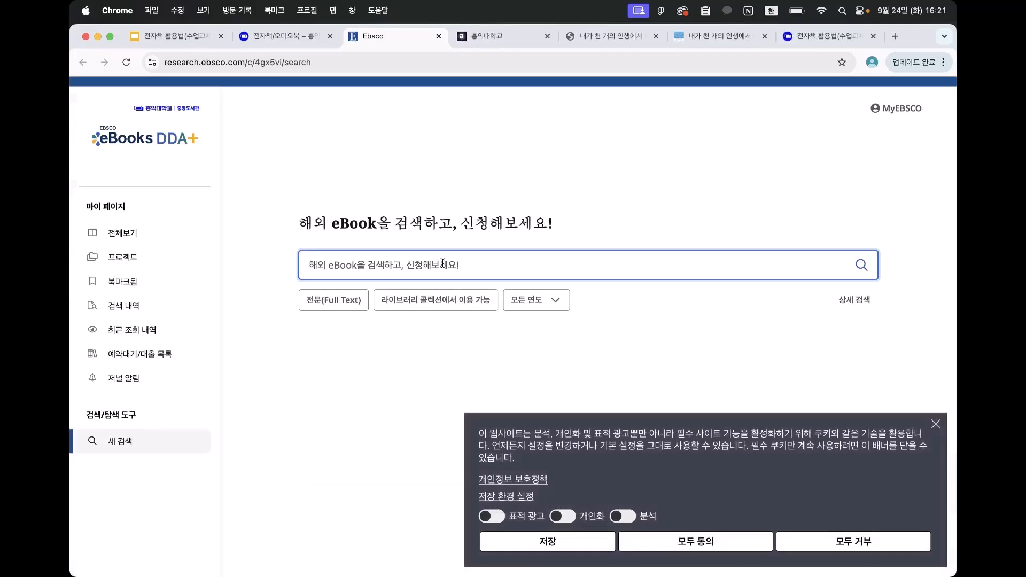
{"action": "left_click", "coordinate": [661, 549]}
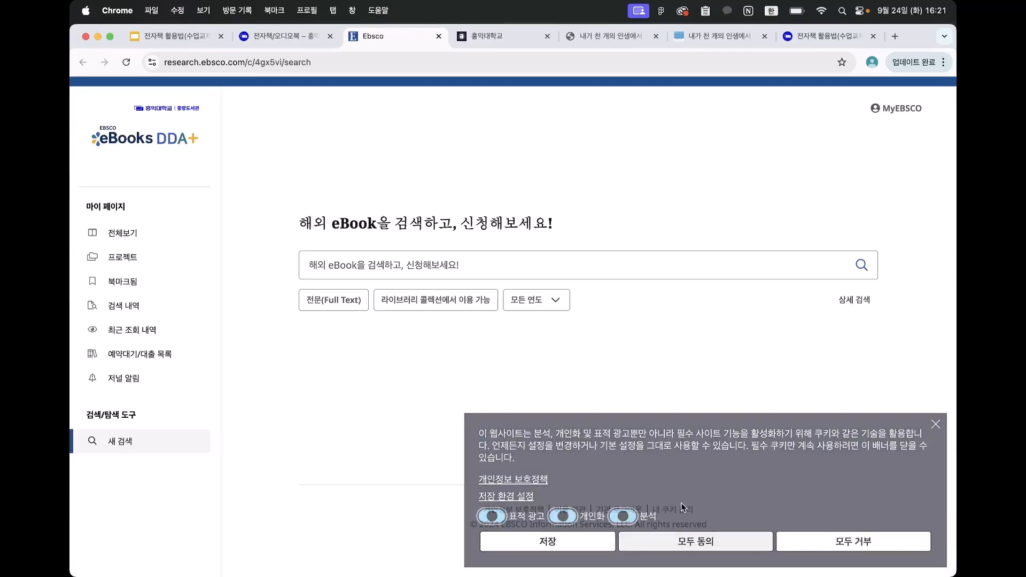
Search EBSCO eBooks for textile and dismiss the tip about selecting multiple results.
{"action": "left_click", "coordinate": [458, 266]}
{"action": "type", "text": "ㅅㄷ"}
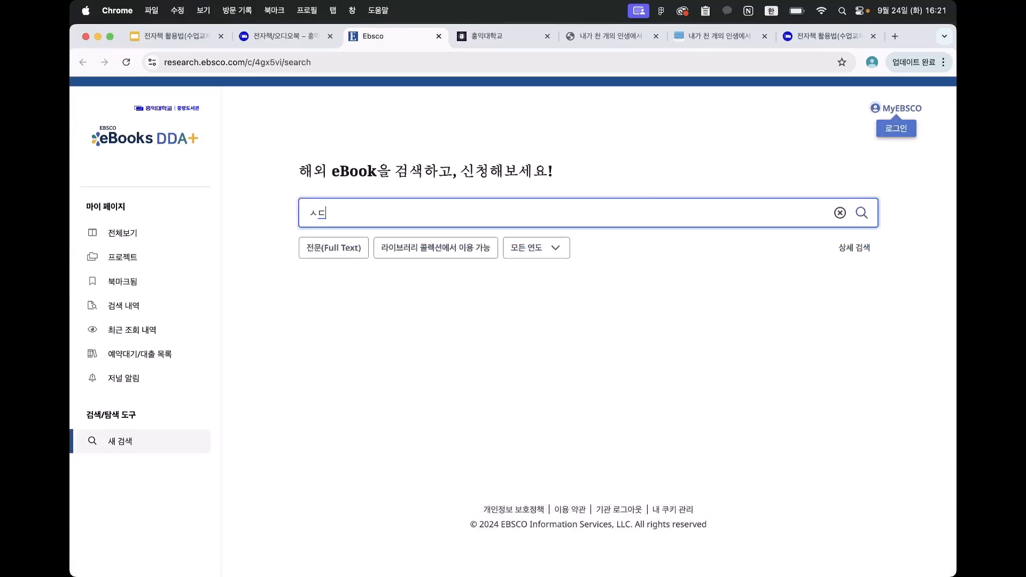
{"action": "key", "text": "BackSpace"}
{"action": "key", "text": "BackSpace"}
{"action": "key", "text": "ctrl+space"}
{"action": "type", "text": "testile"}
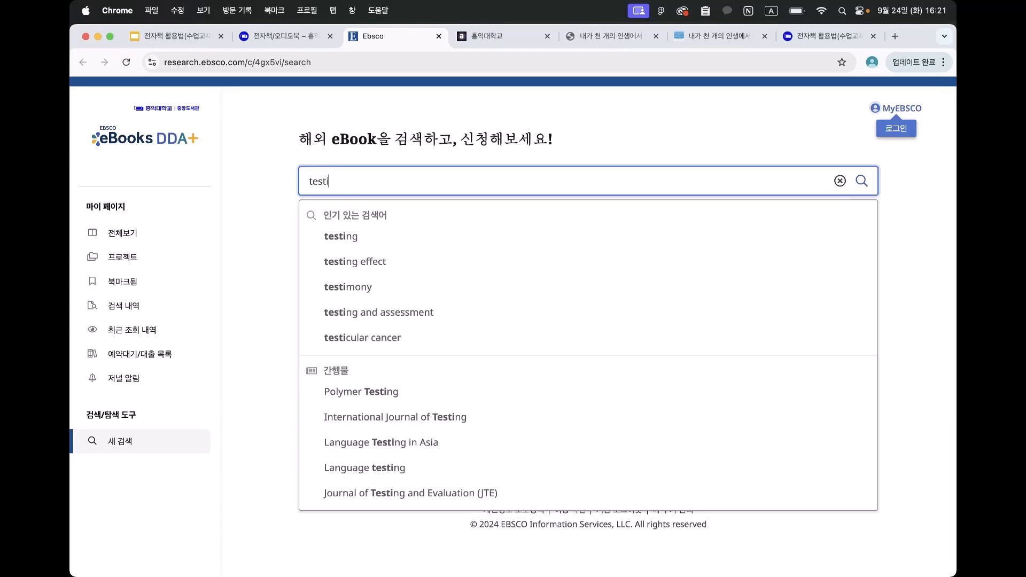
{"action": "key", "text": "Return"}
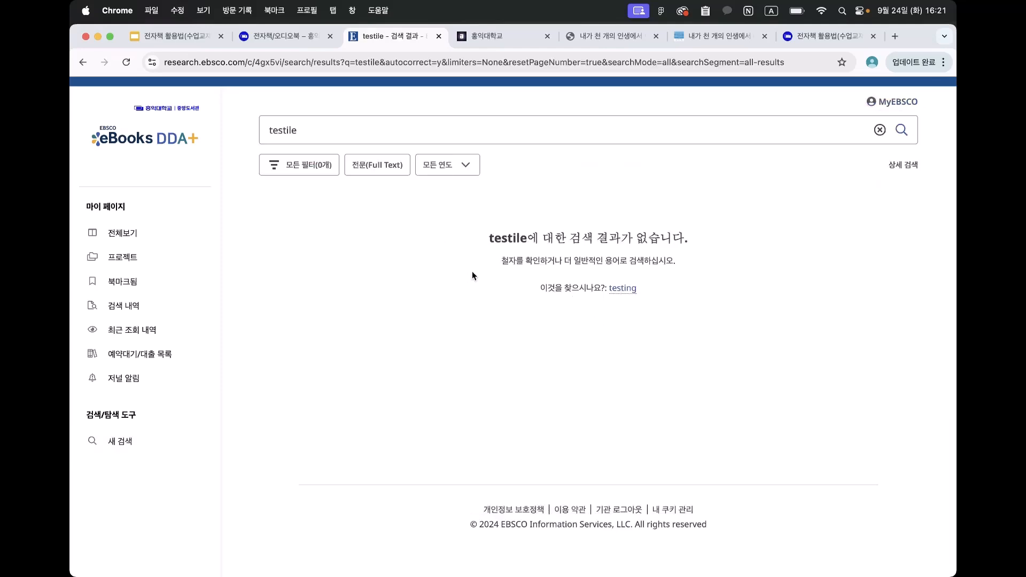
{"action": "left_click", "coordinate": [286, 130]}
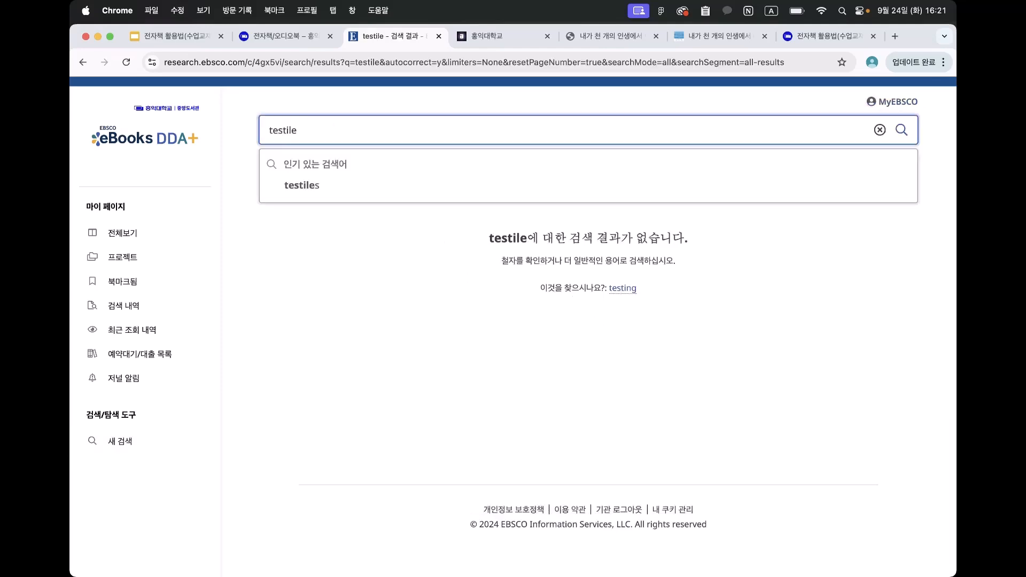
{"action": "key", "text": "BackSpace"}
{"action": "type", "text": "x"}
{"action": "key", "text": "Return"}
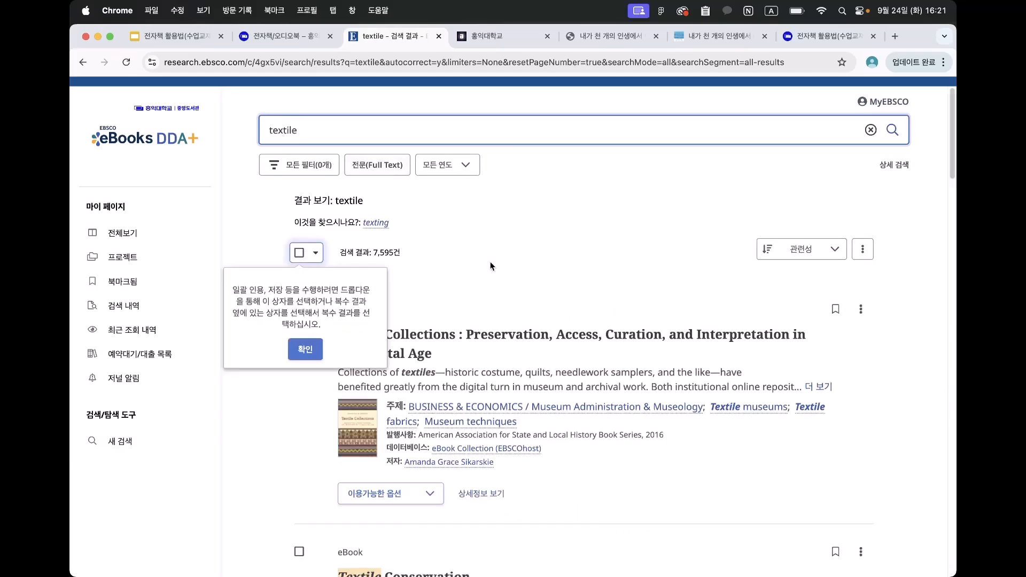
{"action": "left_click", "coordinate": [305, 349]}
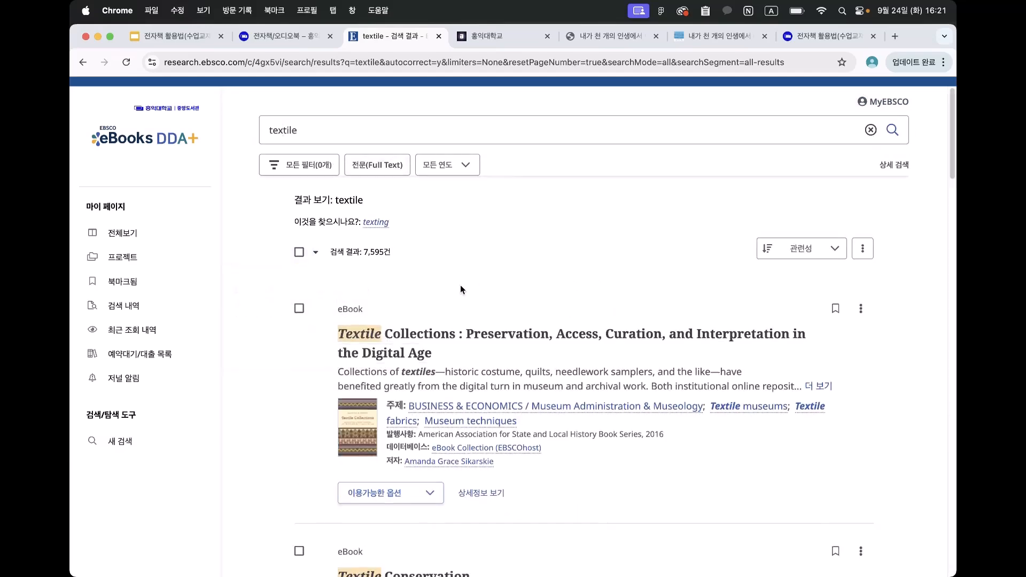
Browse the textile results and open the details of Textile Collections : Preservation, Access, Curation, and Interpretation in the Digital Age.
{"action": "scroll", "coordinate": [461, 289], "scroll_direction": "down", "scroll_amount": 3}
{"action": "scroll", "coordinate": [556, 305], "scroll_direction": "down", "scroll_amount": 4}
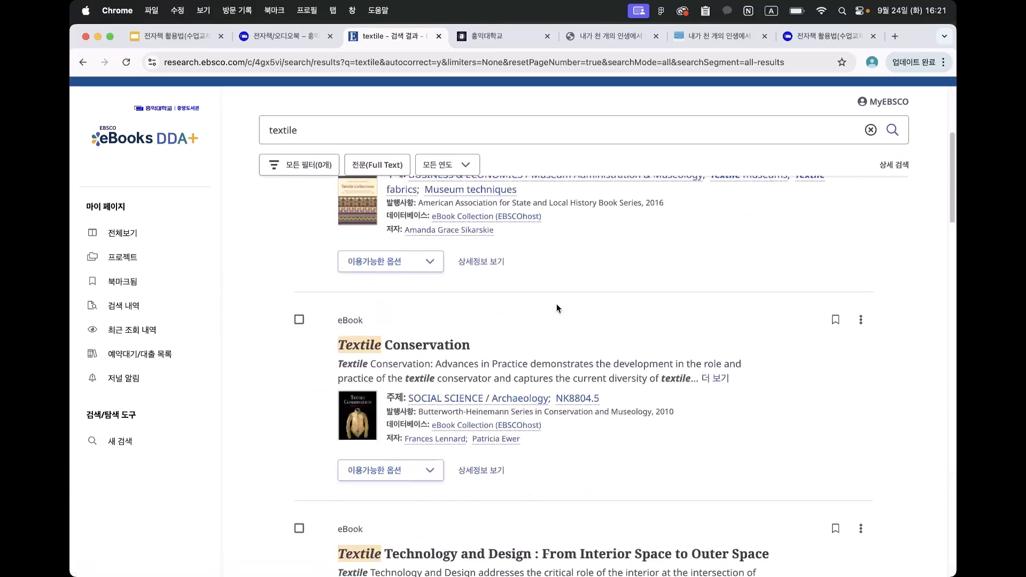
{"action": "scroll", "coordinate": [509, 347], "scroll_direction": "up", "scroll_amount": 6}
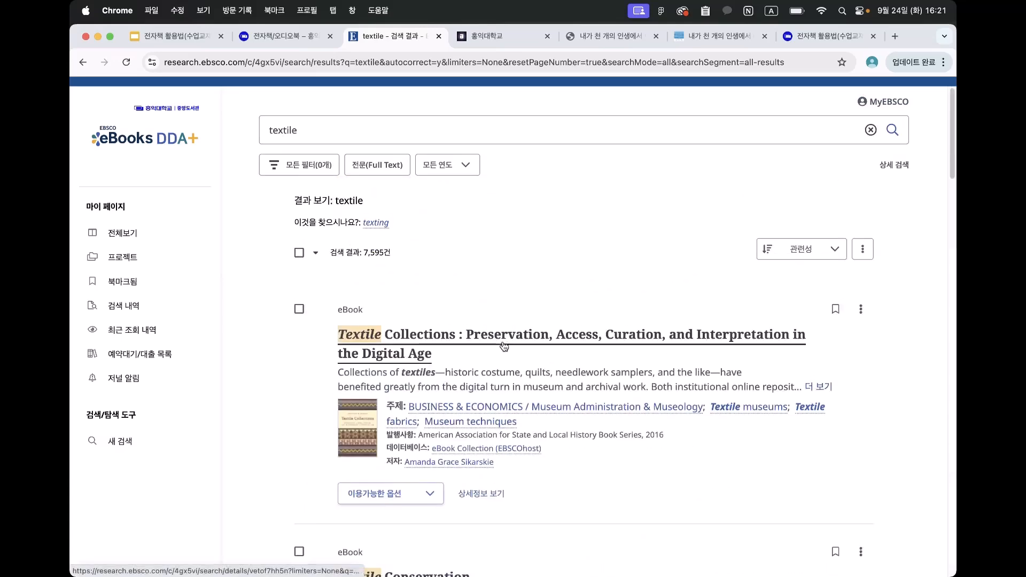
{"action": "left_click", "coordinate": [505, 344]}
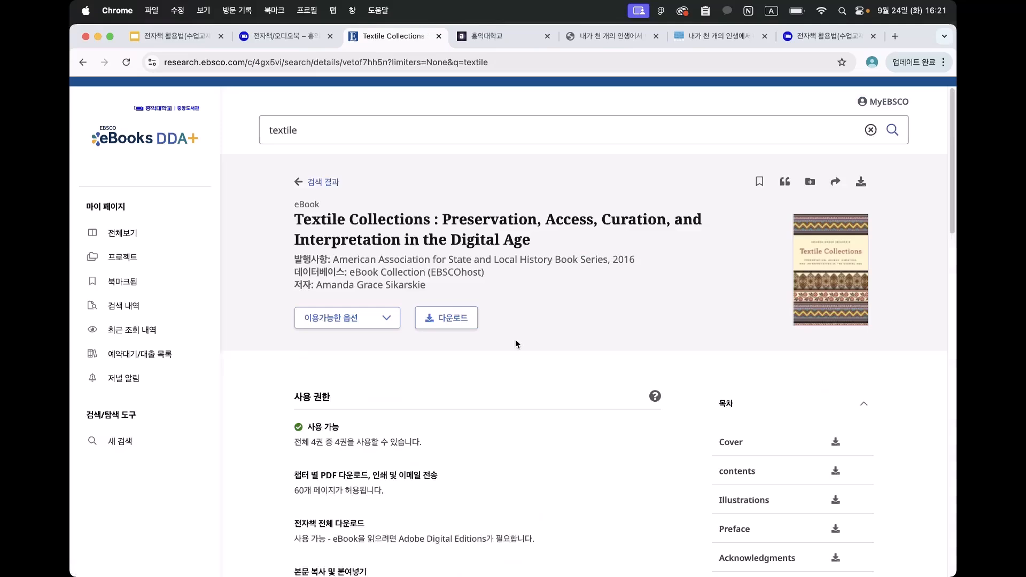
Check the available full-text options for Textile Collections without opening any of them.
{"action": "left_click", "coordinate": [372, 320]}
{"action": "left_click", "coordinate": [545, 313]}
{"action": "left_click", "coordinate": [377, 318]}
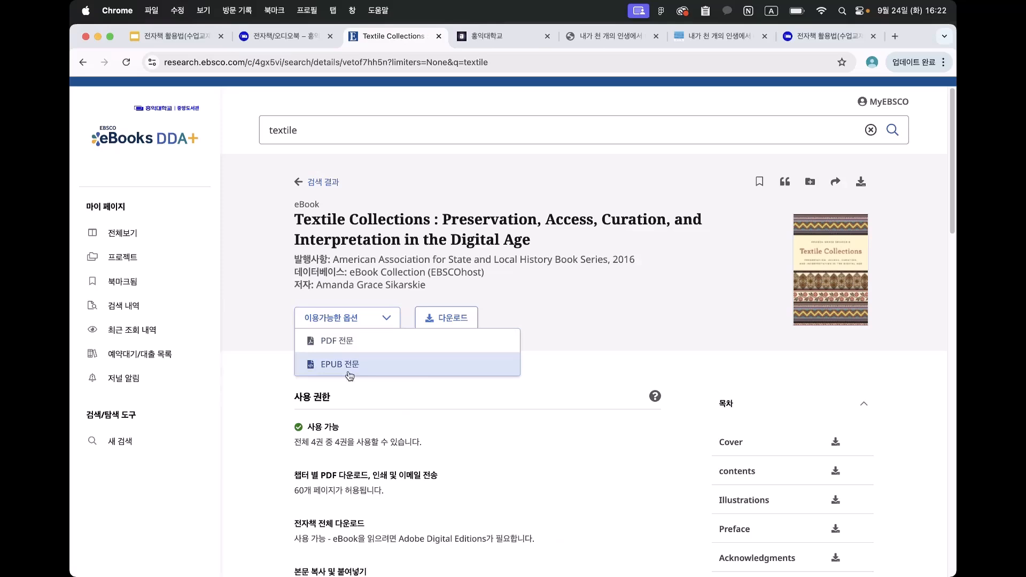
{"action": "left_click", "coordinate": [421, 379]}
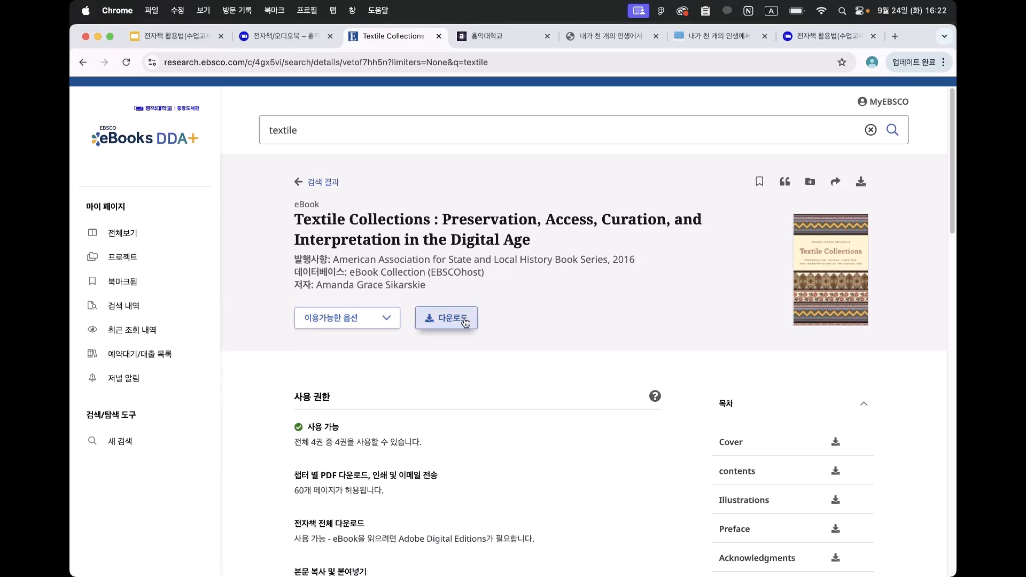
Review the usage permissions for Textile Collections, including page limits, full download and copying, and its detailed information.
{"action": "scroll", "coordinate": [670, 297], "scroll_direction": "down", "scroll_amount": 3}
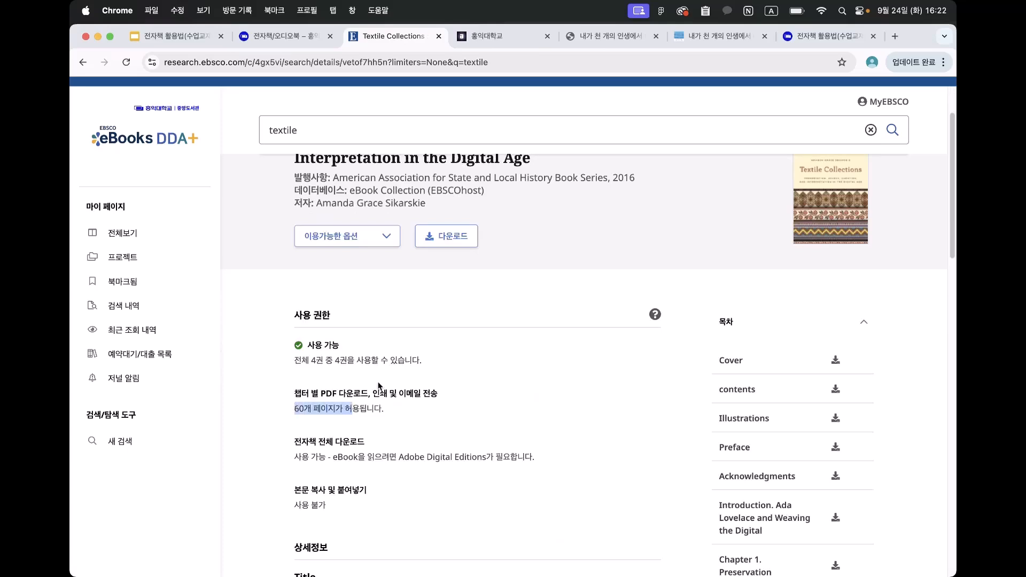
{"action": "scroll", "coordinate": [377, 395], "scroll_direction": "up", "scroll_amount": 1}
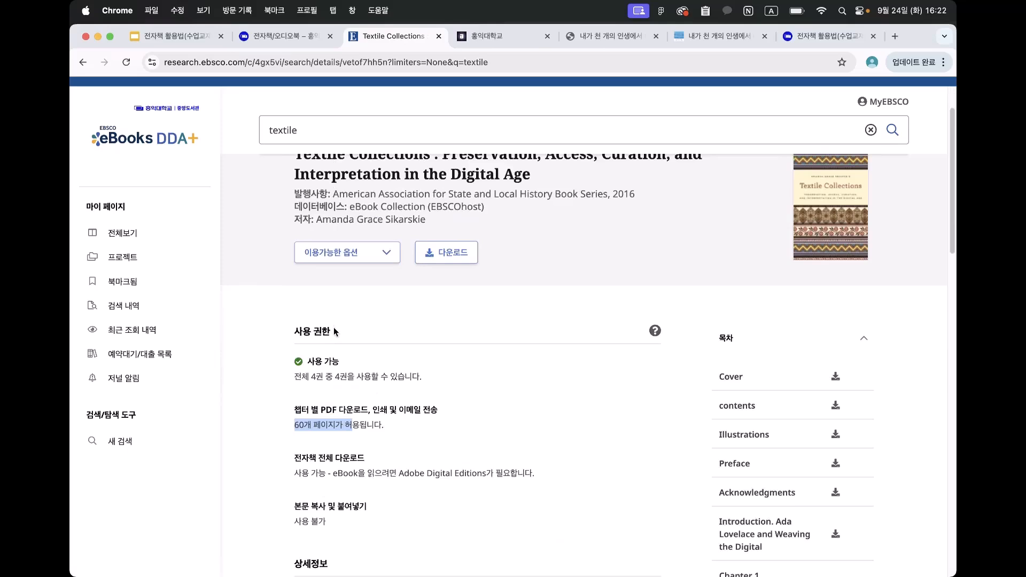
{"action": "triple_click", "coordinate": [333, 327]}
{"action": "left_click", "coordinate": [399, 399]}
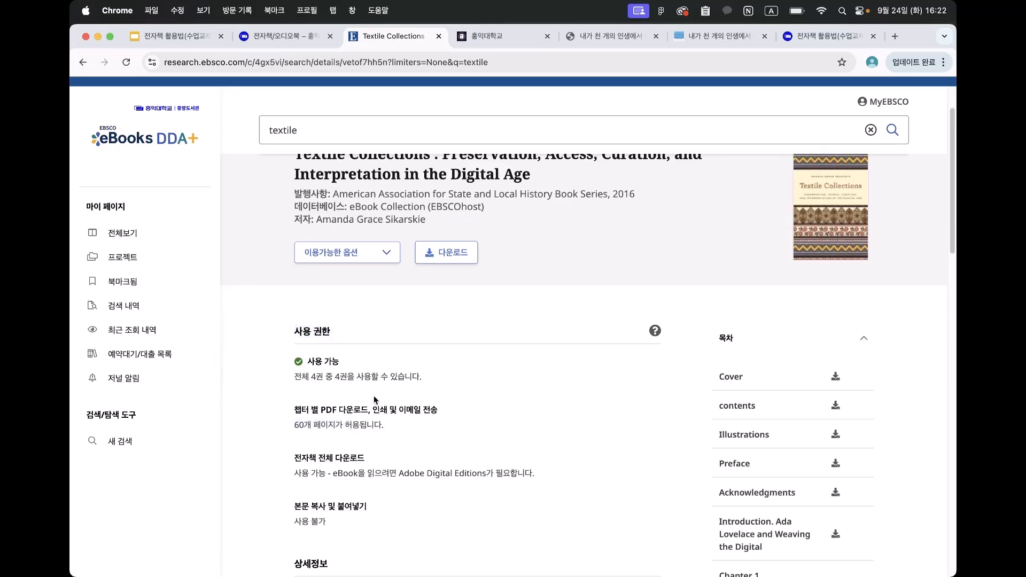
{"action": "scroll", "coordinate": [339, 381], "scroll_direction": "down", "scroll_amount": 5}
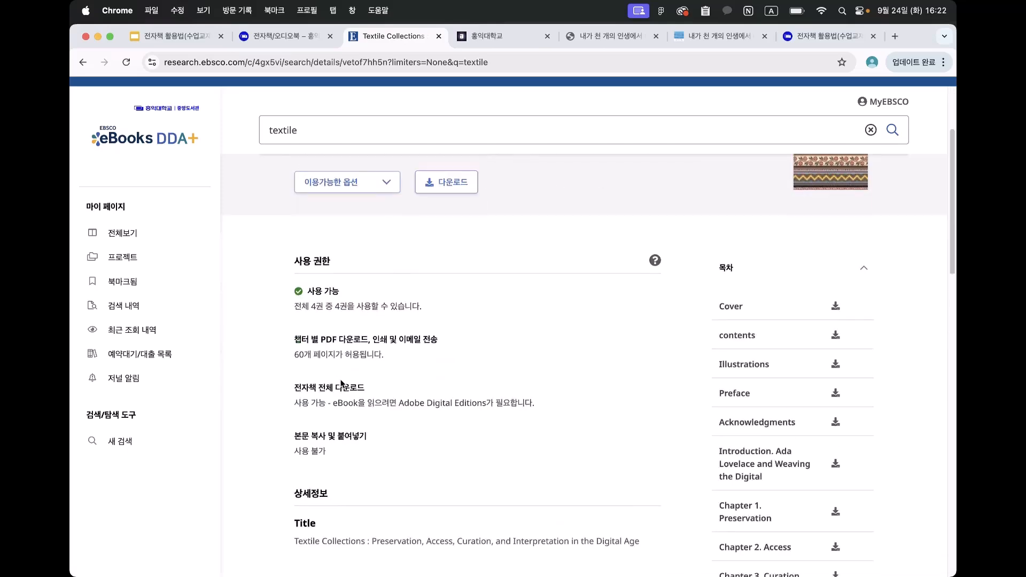
{"action": "scroll", "coordinate": [352, 287], "scroll_direction": "up", "scroll_amount": 3}
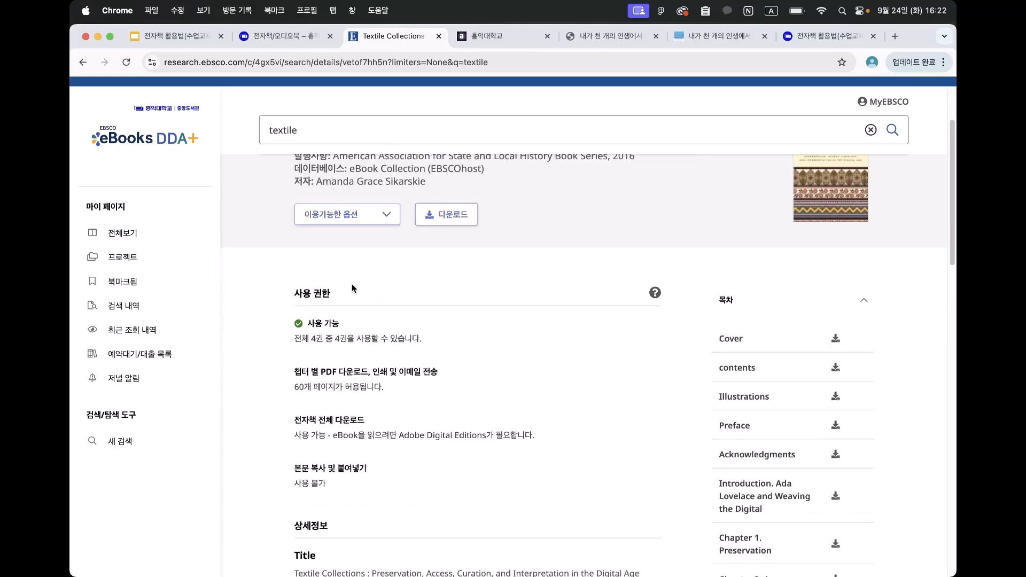
{"action": "scroll", "coordinate": [352, 289], "scroll_direction": "down", "scroll_amount": 8}
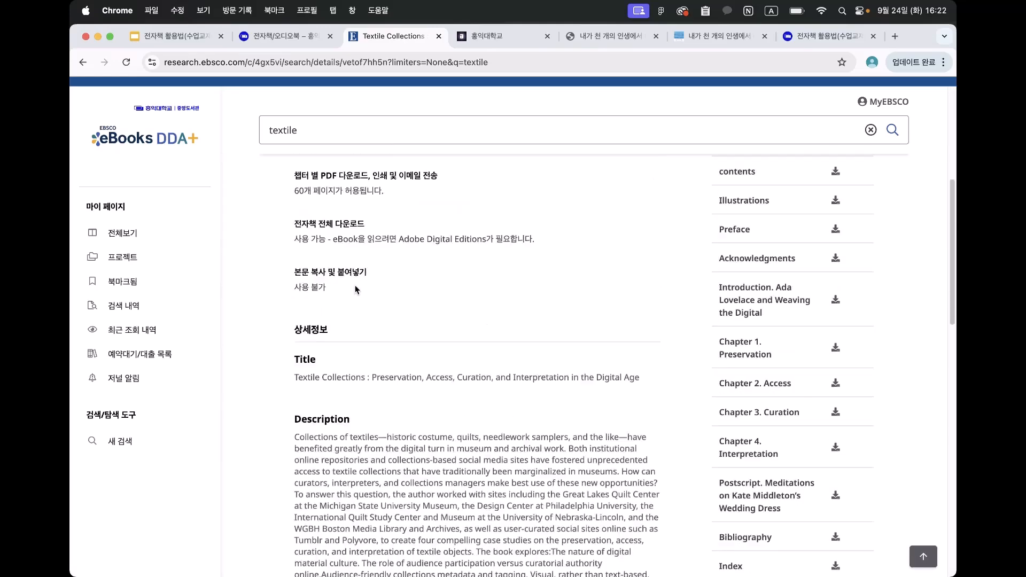
Look over the usage permissions, description and table of contents of Textile Collections, and return to the textile search results.
{"action": "scroll", "coordinate": [354, 289], "scroll_direction": "up", "scroll_amount": 5}
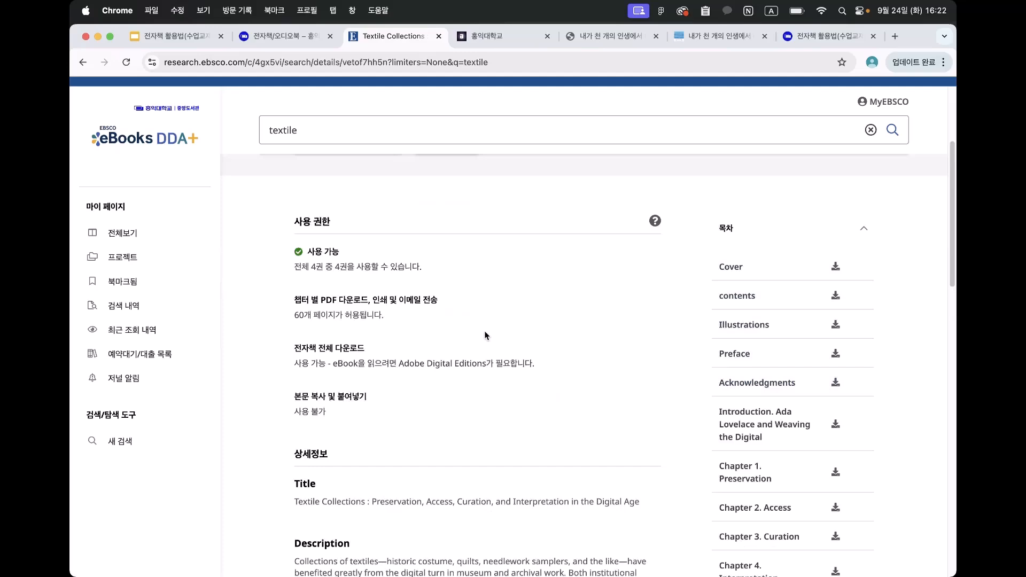
{"action": "scroll", "coordinate": [486, 335], "scroll_direction": "down", "scroll_amount": 20}
{"action": "scroll", "coordinate": [482, 334], "scroll_direction": "up", "scroll_amount": 12}
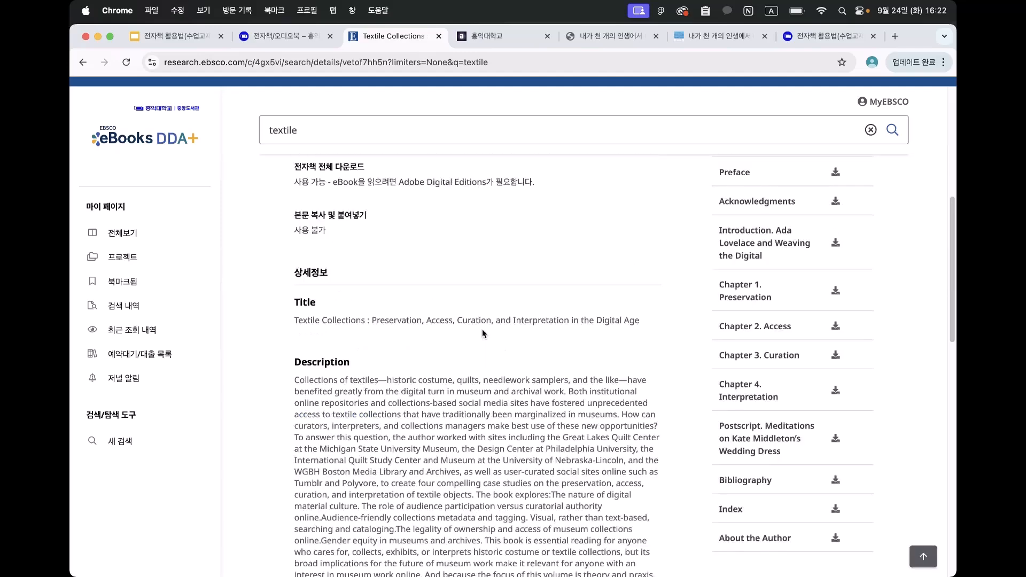
{"action": "scroll", "coordinate": [482, 331], "scroll_direction": "up", "scroll_amount": 14}
{"action": "left_click", "coordinate": [92, 63]}
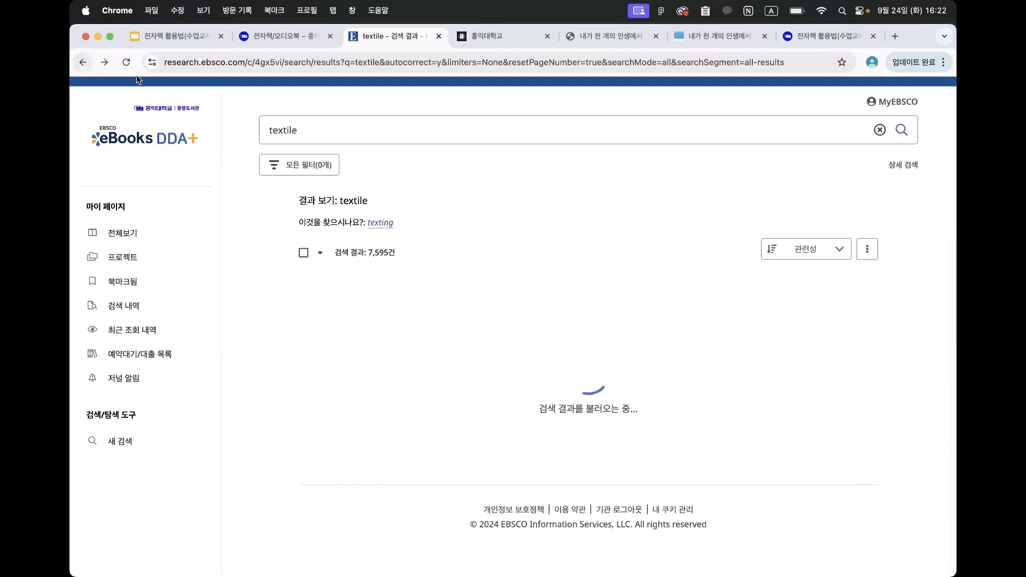
Switch to the Google Slides lecture deck and copy the textbook title Sourcing Ideas for Textile Design from slide 15.
{"action": "left_click", "coordinate": [338, 126]}
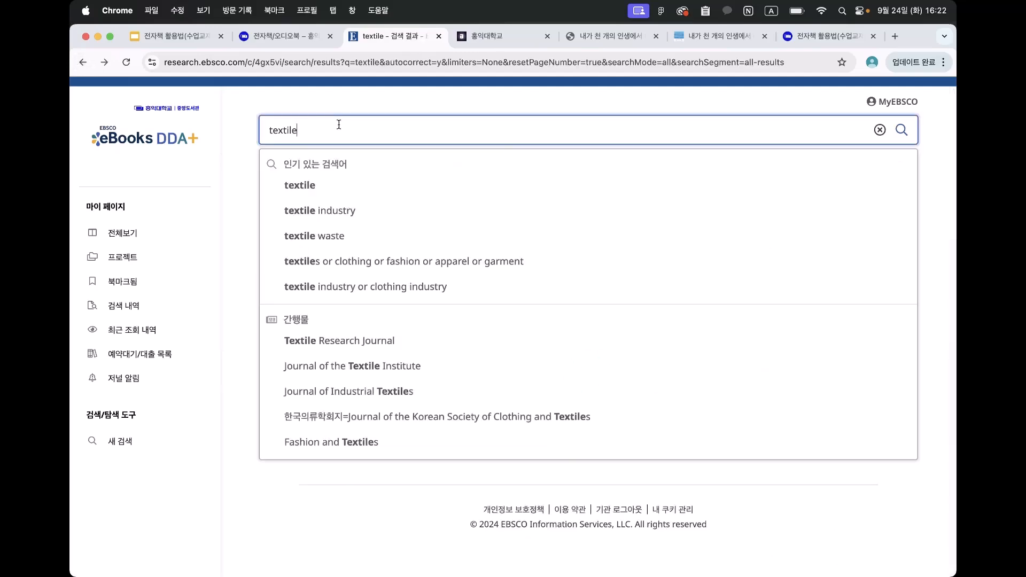
{"action": "left_click", "coordinate": [172, 40]}
{"action": "scroll", "coordinate": [142, 347], "scroll_direction": "up", "scroll_amount": 5}
{"action": "left_click", "coordinate": [143, 334]}
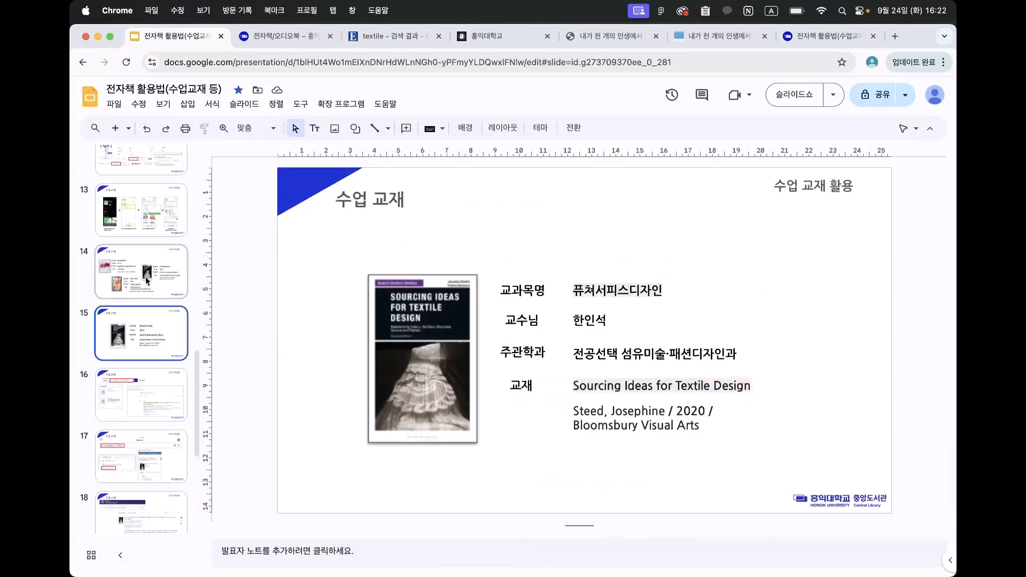
{"action": "left_click", "coordinate": [147, 280]}
{"action": "scroll", "coordinate": [156, 304], "scroll_direction": "up", "scroll_amount": 3}
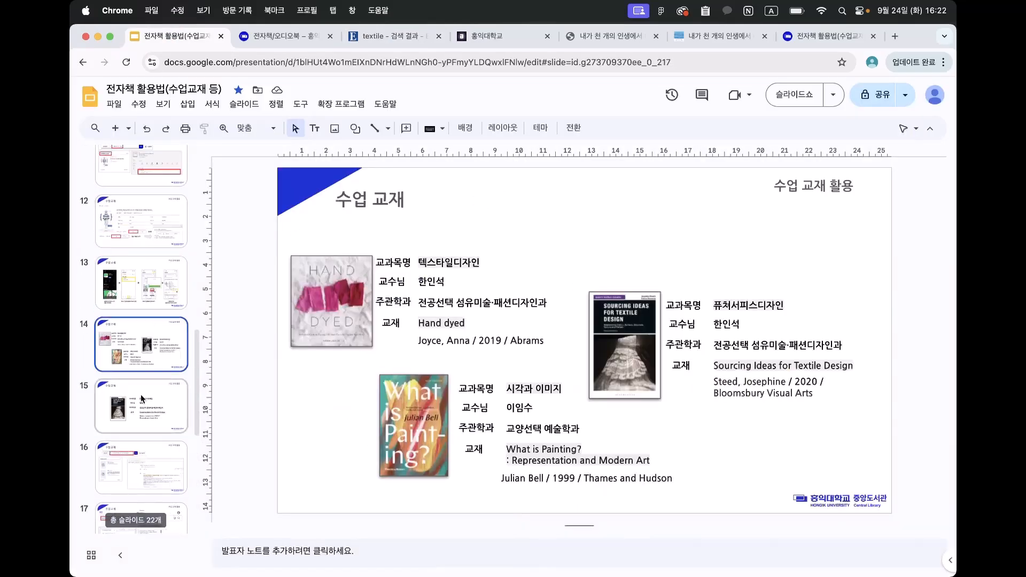
{"action": "left_click", "coordinate": [142, 401]}
{"action": "triple_click", "coordinate": [623, 385]}
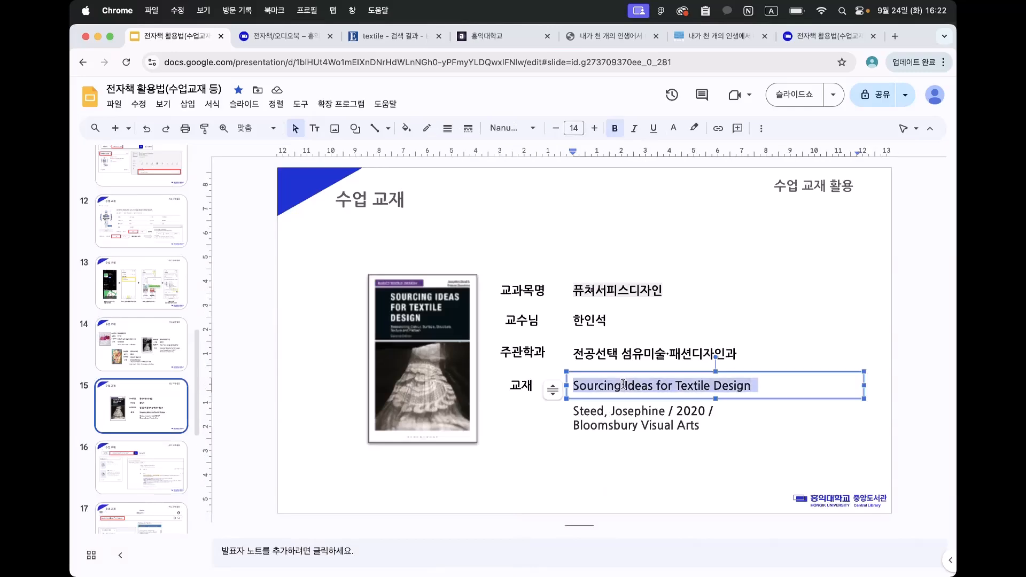
{"action": "key", "text": "super+c"}
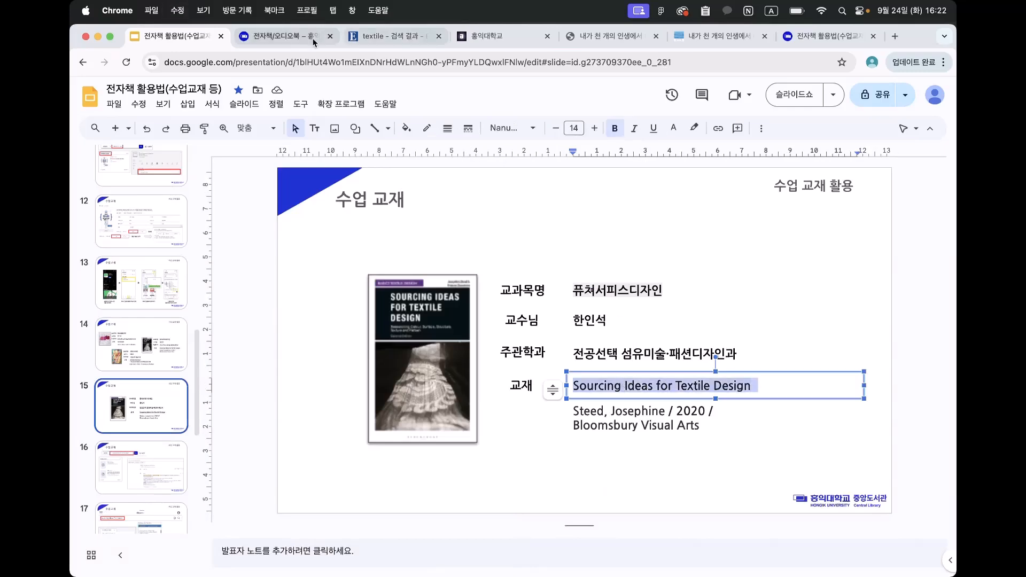
Search EBSCO eBooks for the copied title Sourcing Ideas for Textile Design and open the details of the matching 2020 book.
{"action": "left_click", "coordinate": [385, 36]}
{"action": "left_click", "coordinate": [372, 137]}
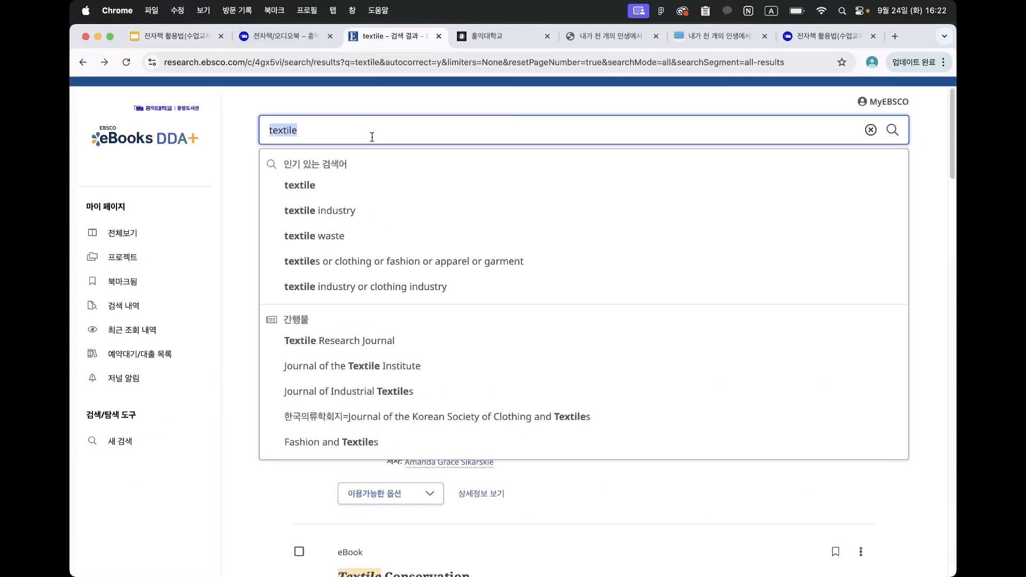
{"action": "key", "text": "super+v"}
{"action": "key", "text": "Return"}
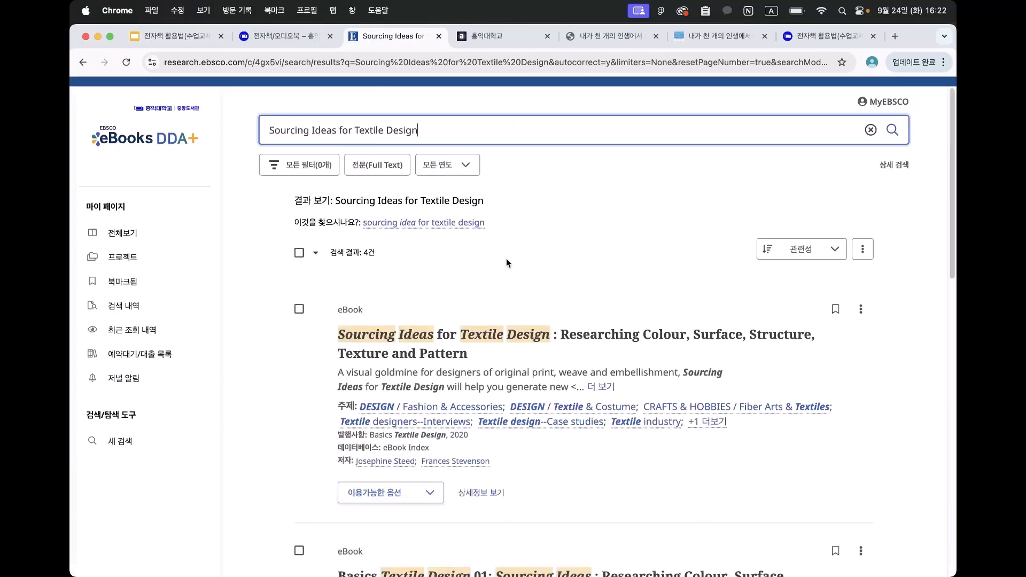
{"action": "left_click", "coordinate": [485, 288]}
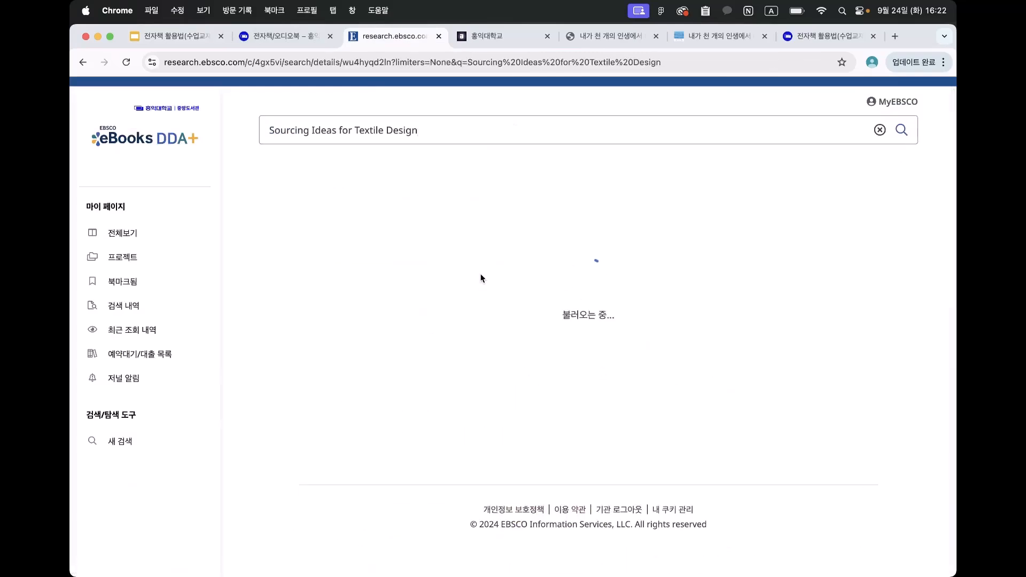
Preview Sourcing Ideas for Textile Design, look through chapter 3, Developing through Material Investigation, and close the preview.
{"action": "left_click", "coordinate": [350, 317]}
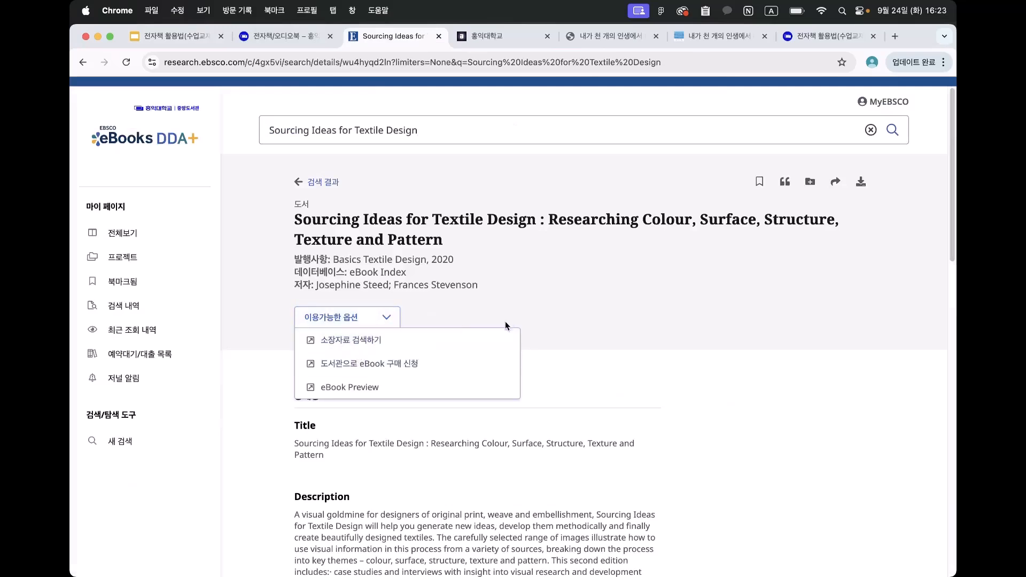
{"action": "left_click", "coordinate": [372, 393]}
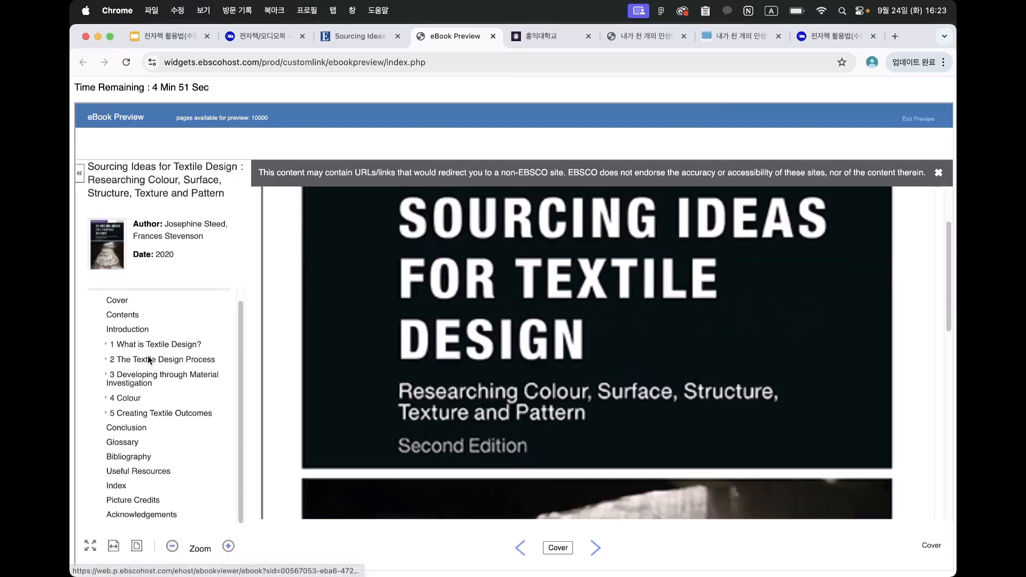
{"action": "left_click", "coordinate": [150, 360]}
{"action": "left_click", "coordinate": [150, 378]}
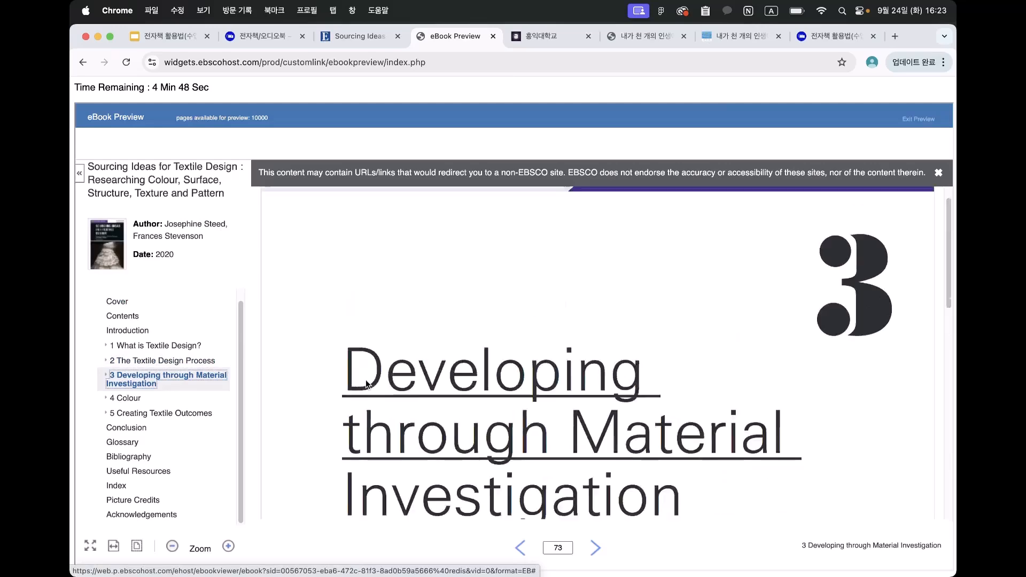
{"action": "scroll", "coordinate": [366, 380], "scroll_direction": "down", "scroll_amount": 10}
{"action": "scroll", "coordinate": [367, 381], "scroll_direction": "up", "scroll_amount": 10}
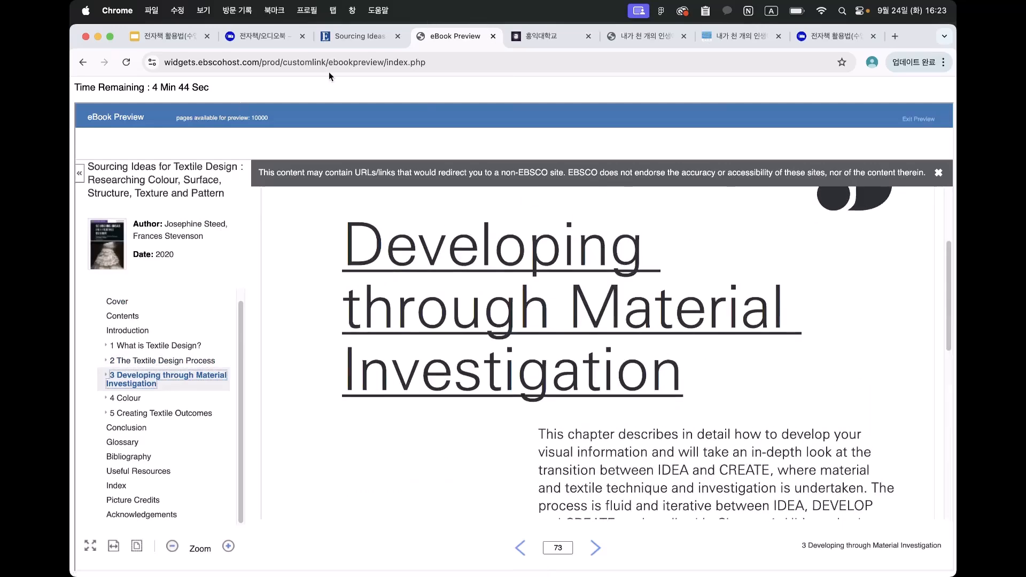
{"action": "left_click", "coordinate": [493, 36]}
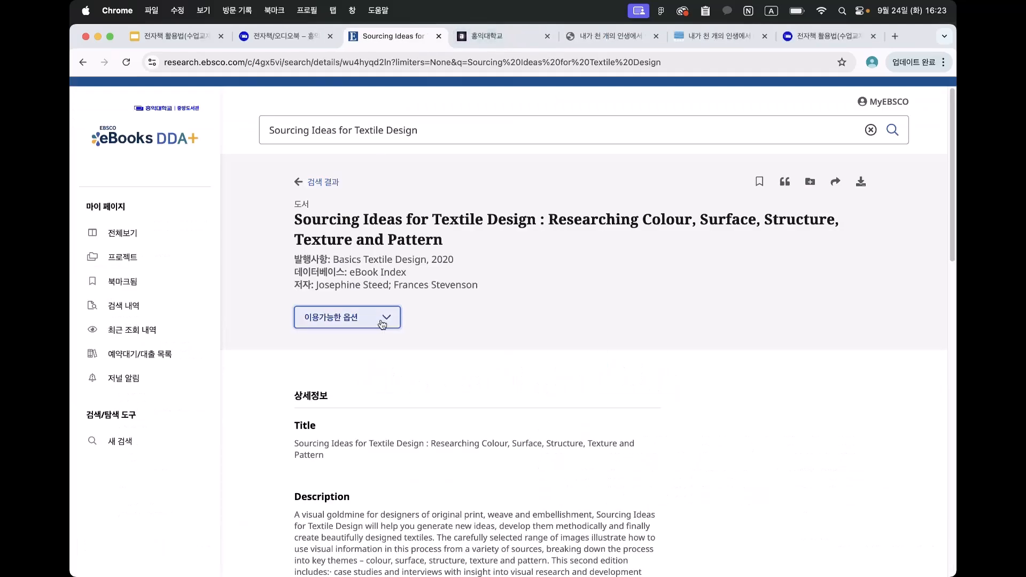
Open the library's eBook purchase request form for Sourcing Ideas for Textile Design and review its applicant, book and reason fields.
{"action": "left_click", "coordinate": [380, 321]}
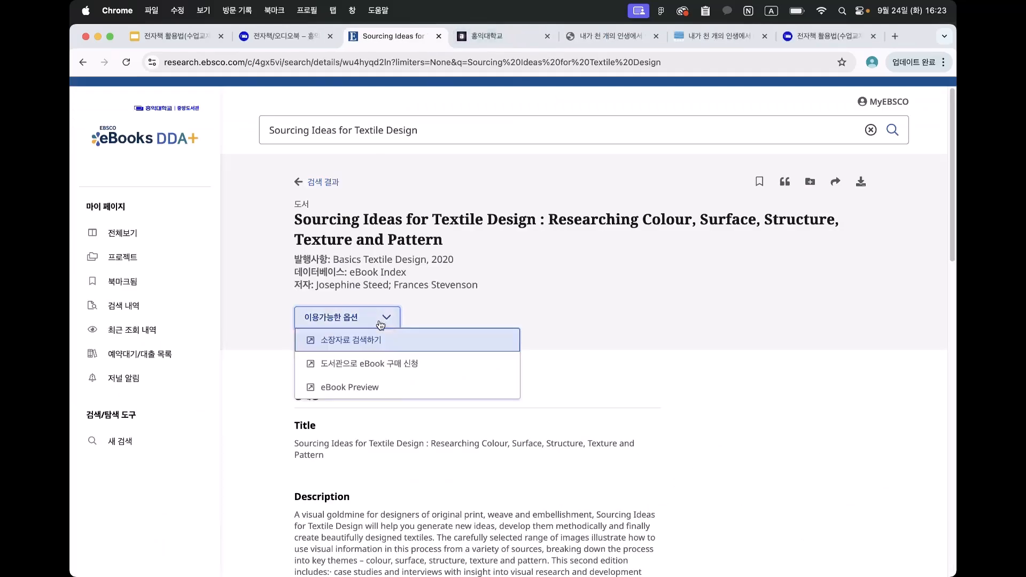
{"action": "left_click", "coordinate": [380, 369]}
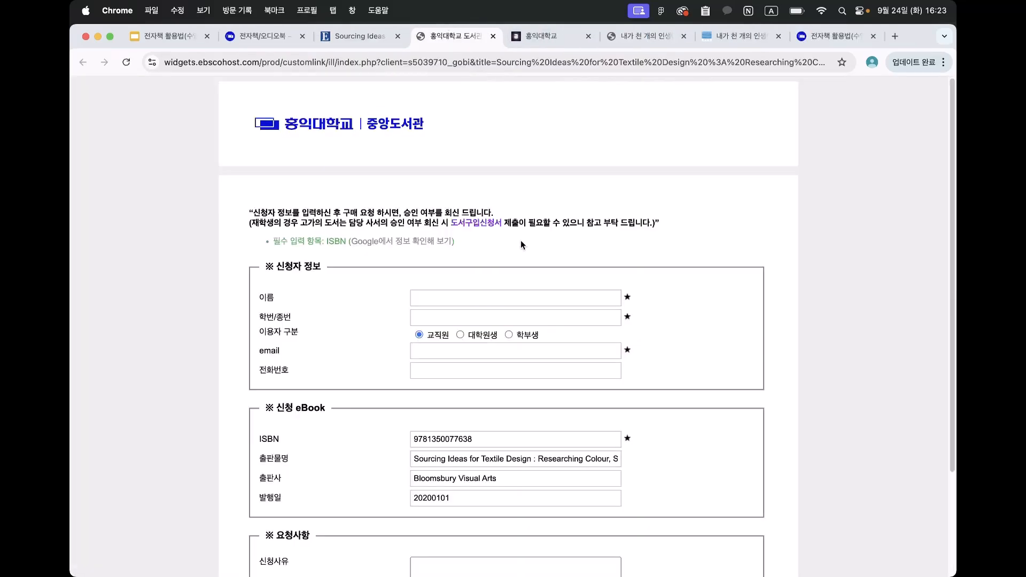
{"action": "scroll", "coordinate": [360, 258], "scroll_direction": "down", "scroll_amount": 2}
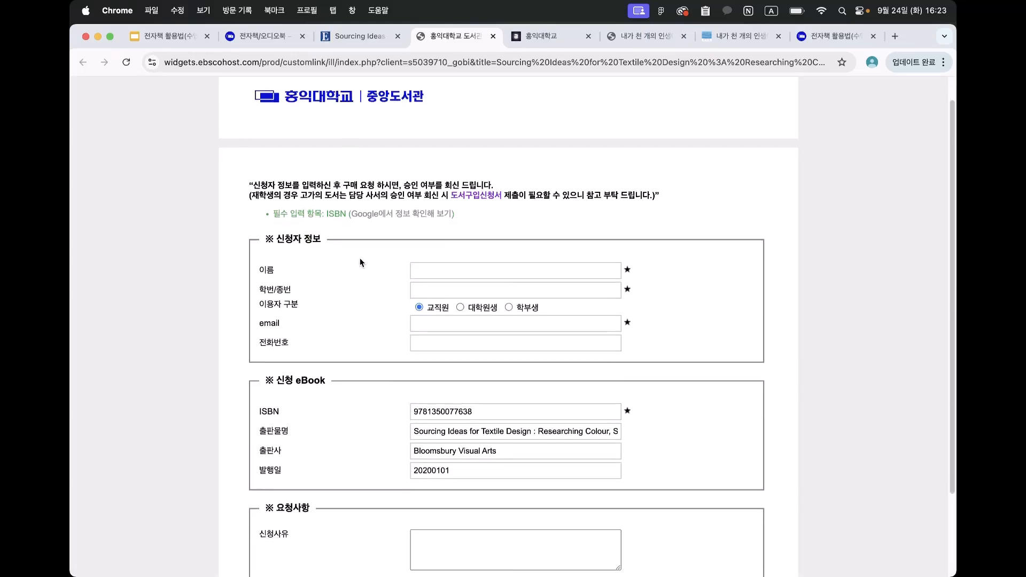
{"action": "scroll", "coordinate": [343, 247], "scroll_direction": "down", "scroll_amount": 4}
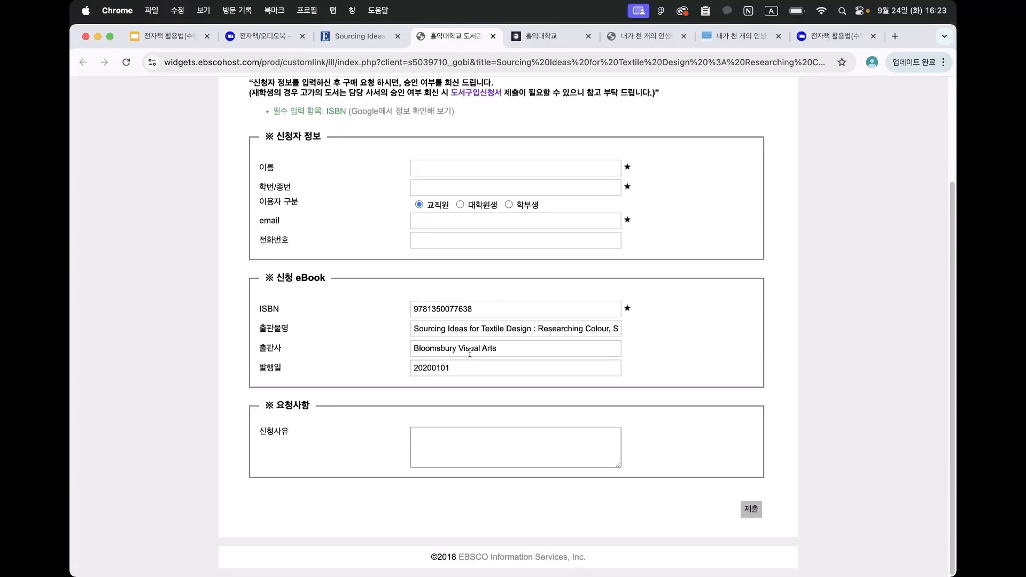
{"action": "left_click", "coordinate": [456, 447]}
{"action": "left_click", "coordinate": [451, 445]}
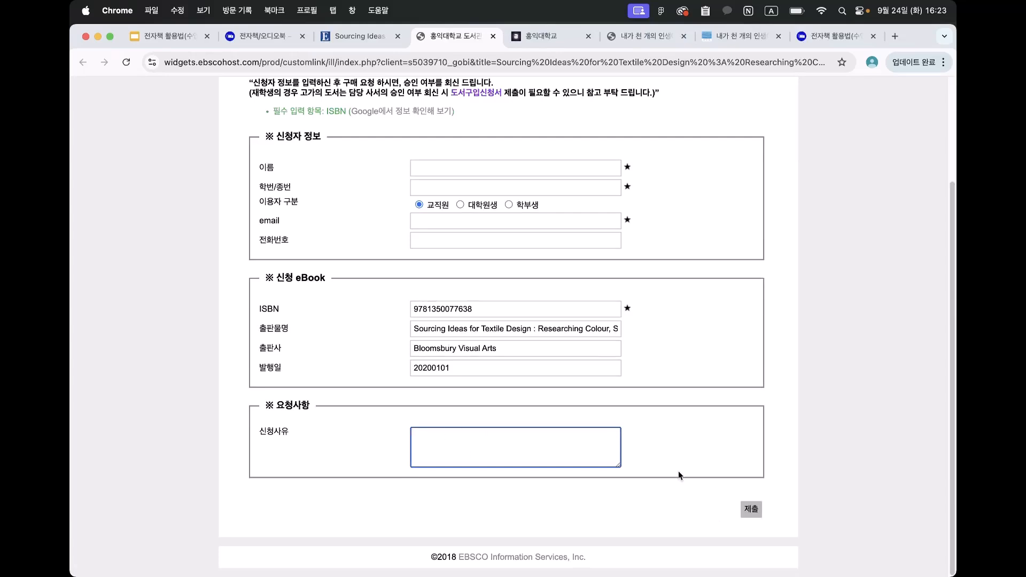
{"action": "scroll", "coordinate": [678, 470], "scroll_direction": "up", "scroll_amount": 1}
{"action": "scroll", "coordinate": [678, 470], "scroll_direction": "up", "scroll_amount": 5}
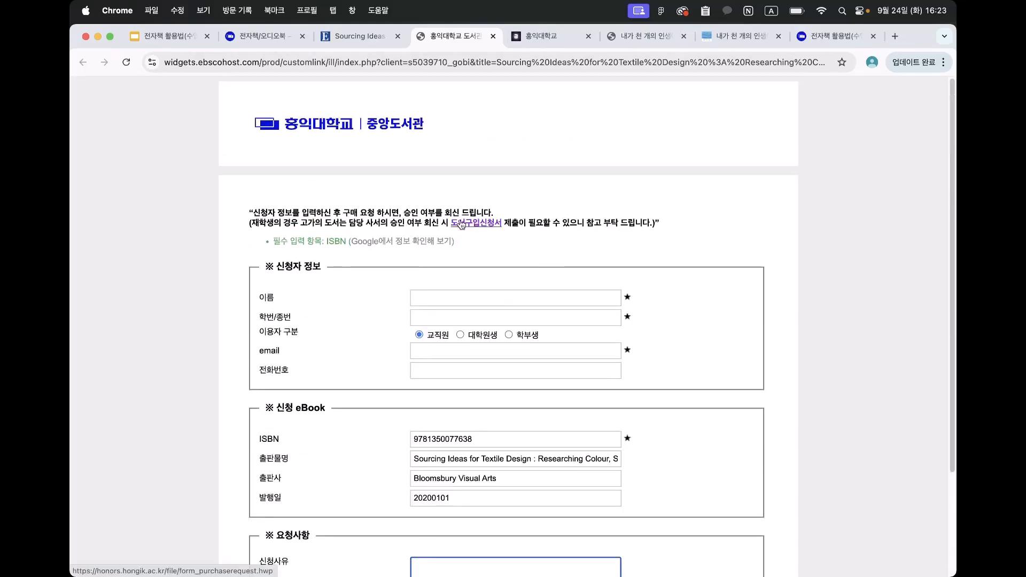
Return EBSCO eBooks to its start page and open ProQuest eBook Central from the library's foreign e-book list.
{"action": "left_click", "coordinate": [342, 39]}
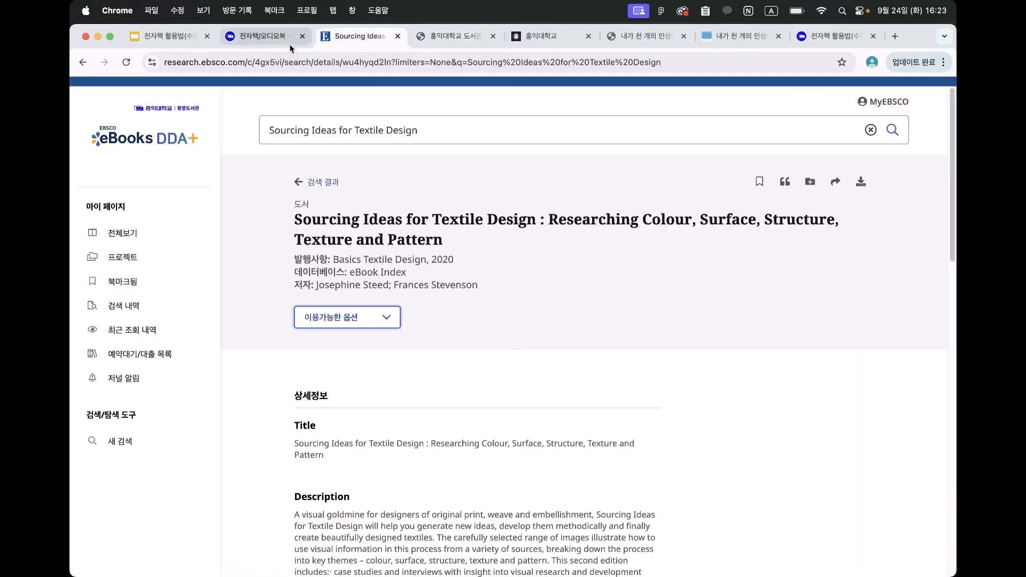
{"action": "left_click", "coordinate": [158, 140]}
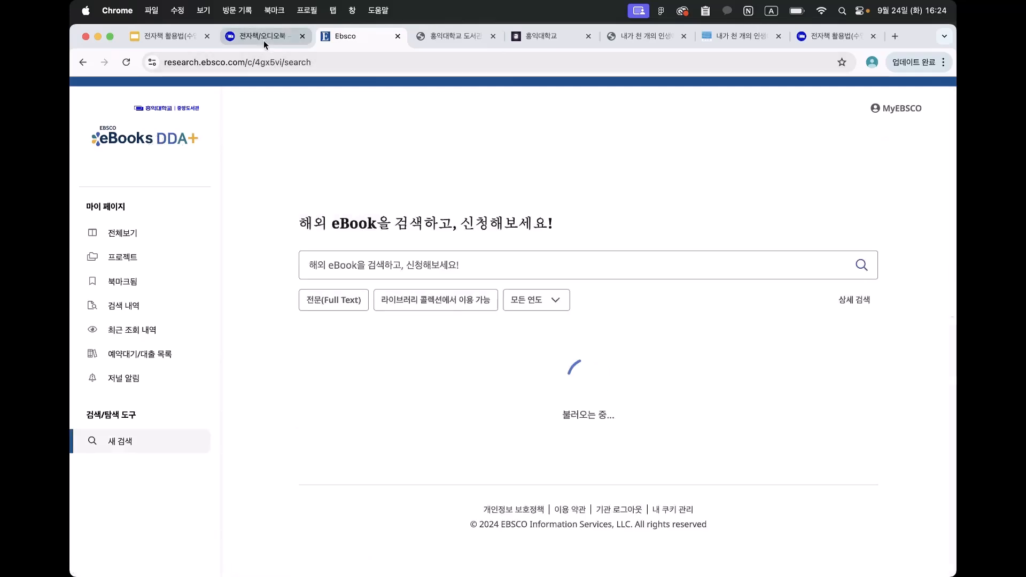
{"action": "left_click", "coordinate": [264, 38]}
{"action": "scroll", "coordinate": [323, 305], "scroll_direction": "down", "scroll_amount": 1}
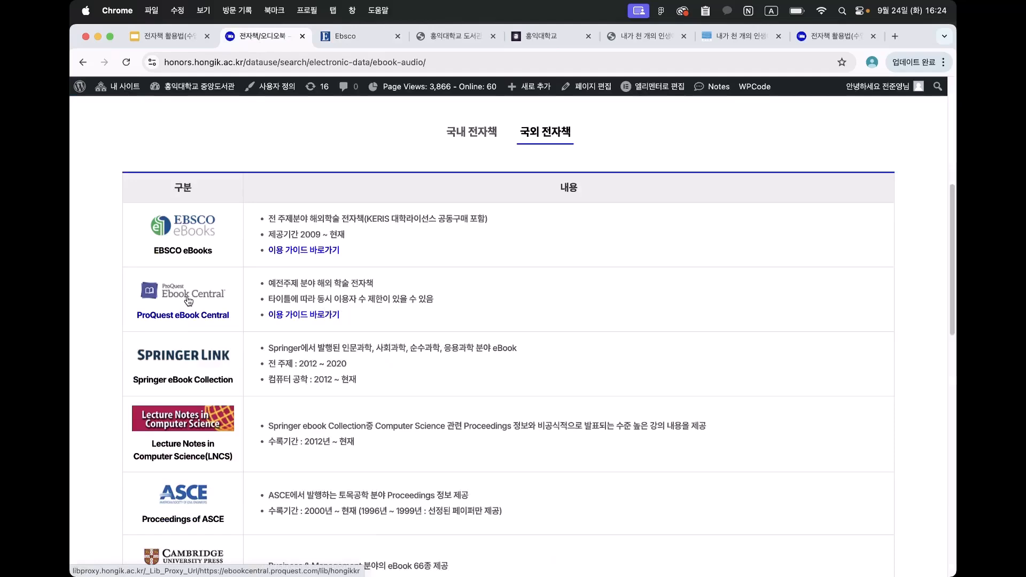
{"action": "left_click", "coordinate": [187, 300]}
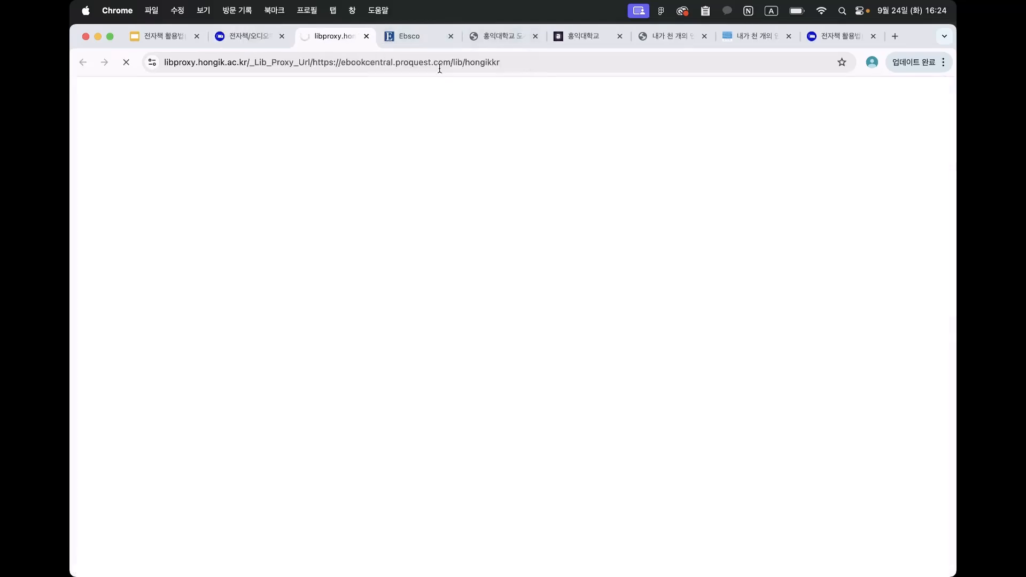
Close the EBSCO page, the purchase request form and the other leftover pages, keeping the slides, e-book list and ProQuest page open.
{"action": "left_click", "coordinate": [450, 36]}
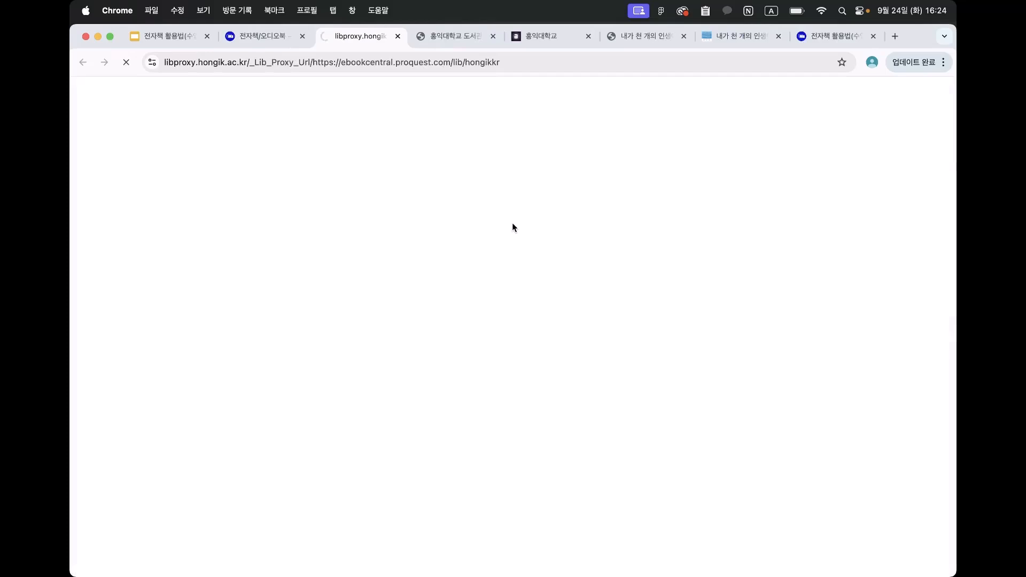
{"action": "left_click", "coordinate": [587, 36]}
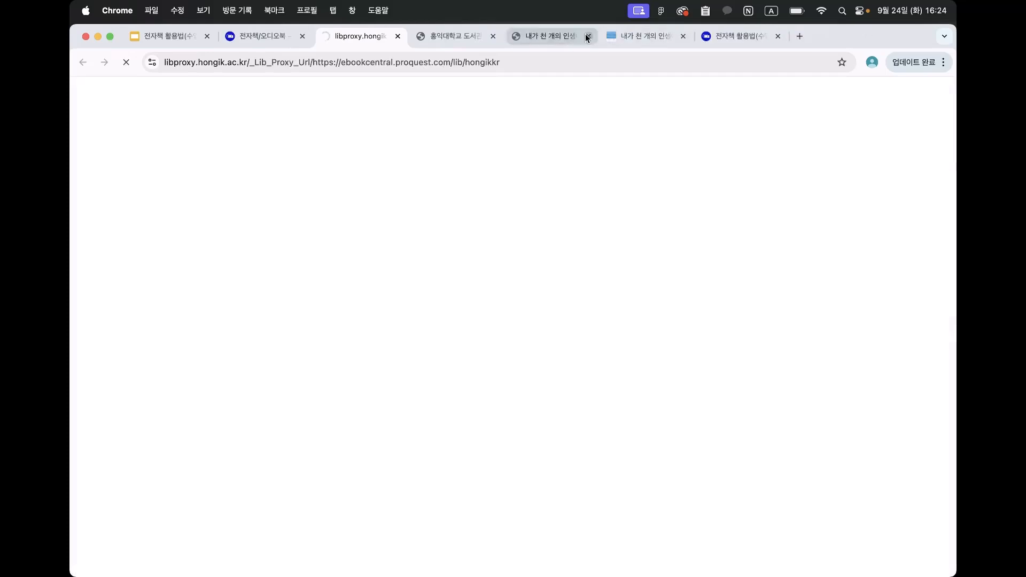
{"action": "left_click", "coordinate": [588, 36]}
{"action": "left_click", "coordinate": [588, 36]}
{"action": "left_click", "coordinate": [589, 35]}
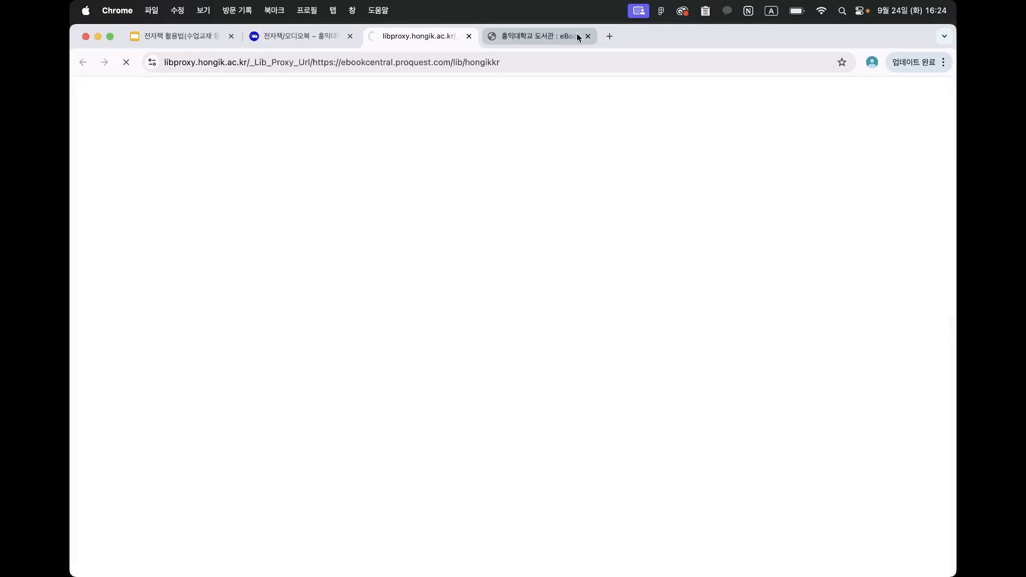
{"action": "left_click", "coordinate": [581, 36]}
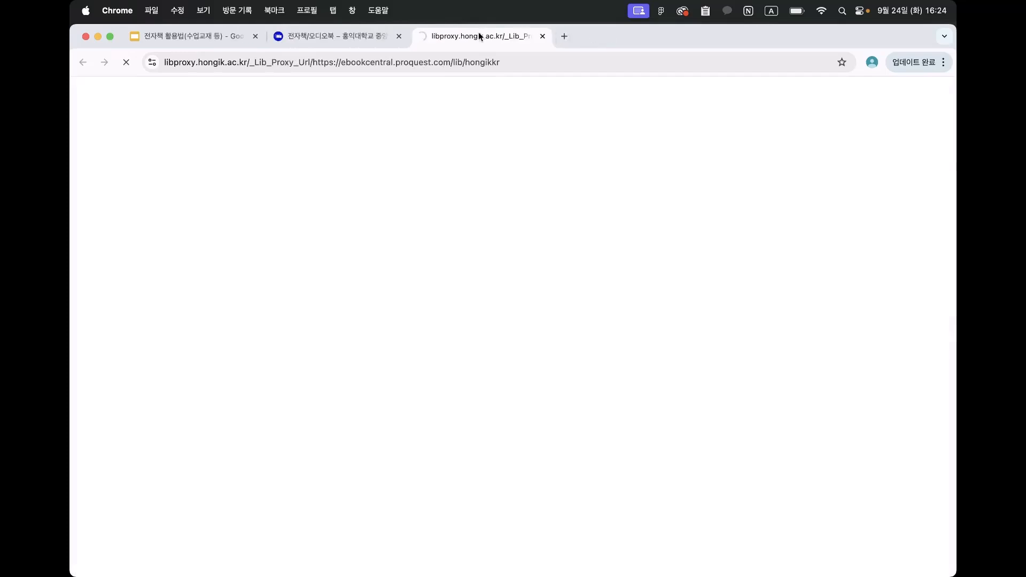
Browse the library's foreign e-book list down to O'Reilly Higher Education and view its account creation guide up to page 2.
{"action": "left_click", "coordinate": [323, 37]}
{"action": "scroll", "coordinate": [291, 354], "scroll_direction": "down", "scroll_amount": 3}
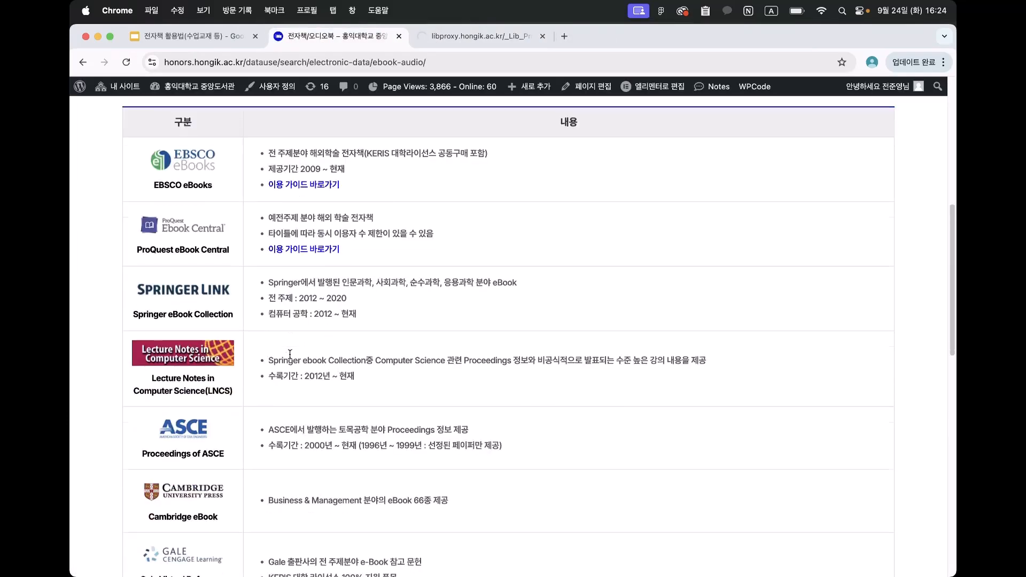
{"action": "scroll", "coordinate": [295, 353], "scroll_direction": "down", "scroll_amount": 5}
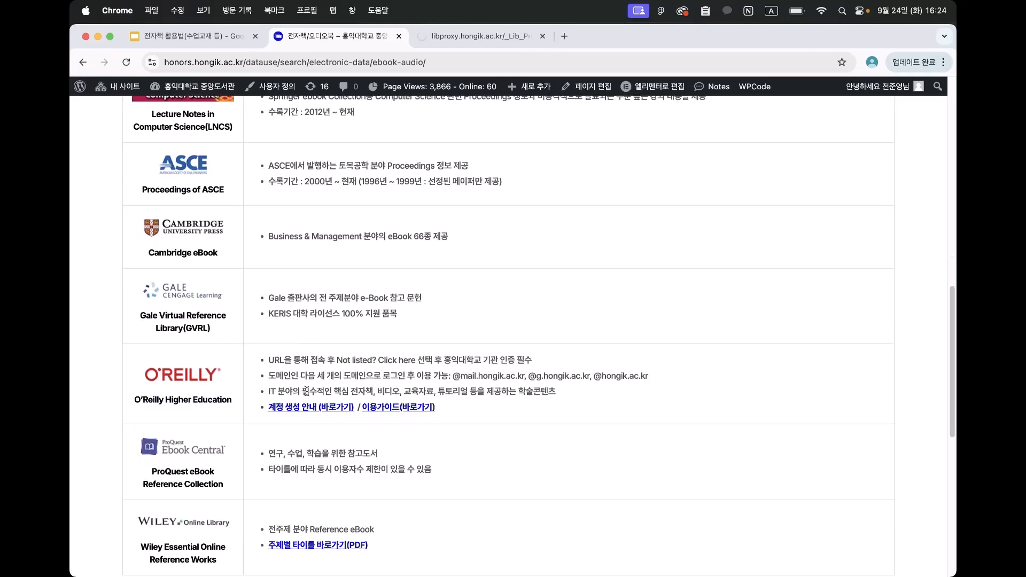
{"action": "left_click_drag", "start_coordinate": [352, 390], "coordinate": [418, 391]}
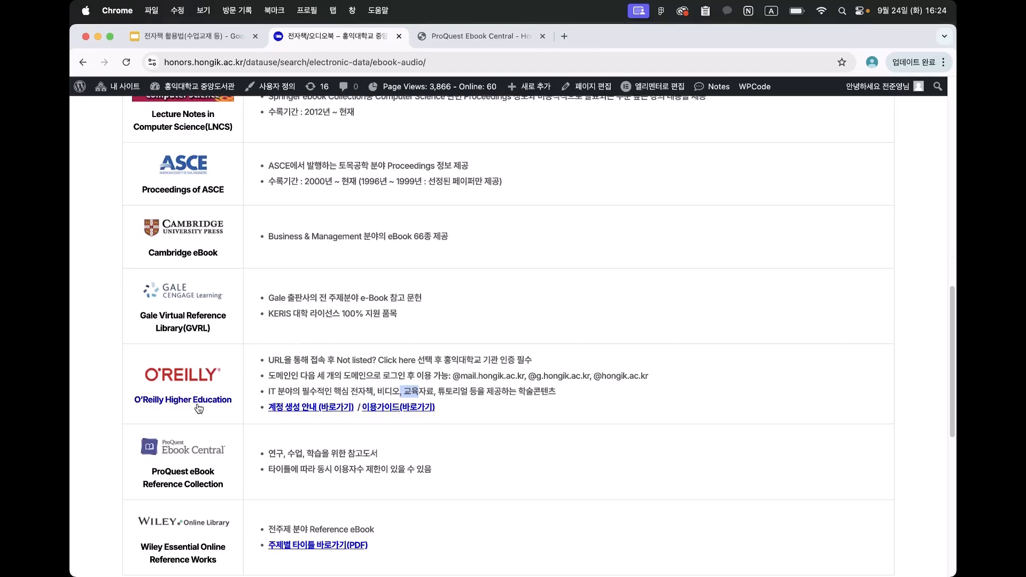
{"action": "left_click", "coordinate": [320, 408]}
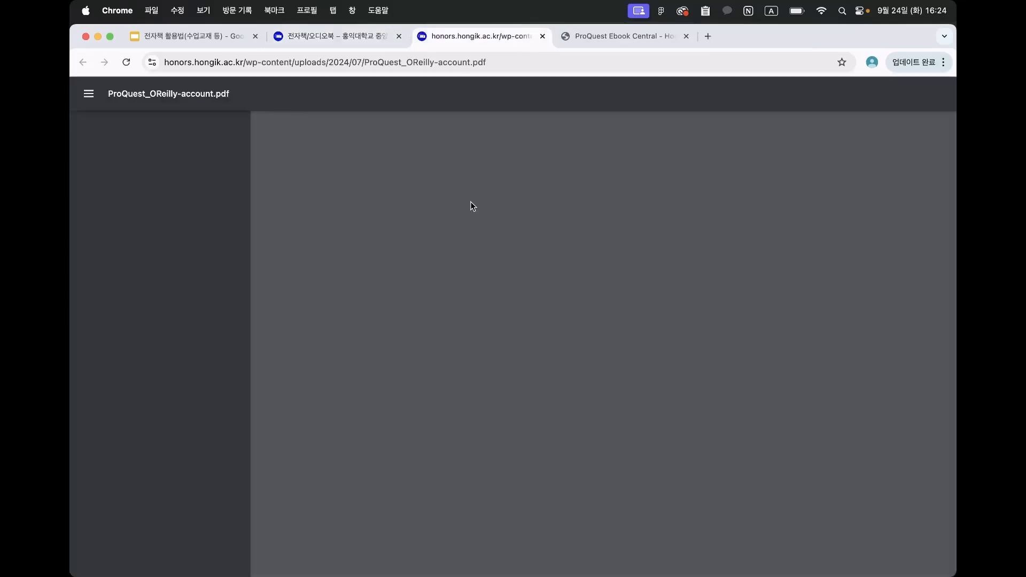
{"action": "scroll", "coordinate": [459, 284], "scroll_direction": "down", "scroll_amount": 7}
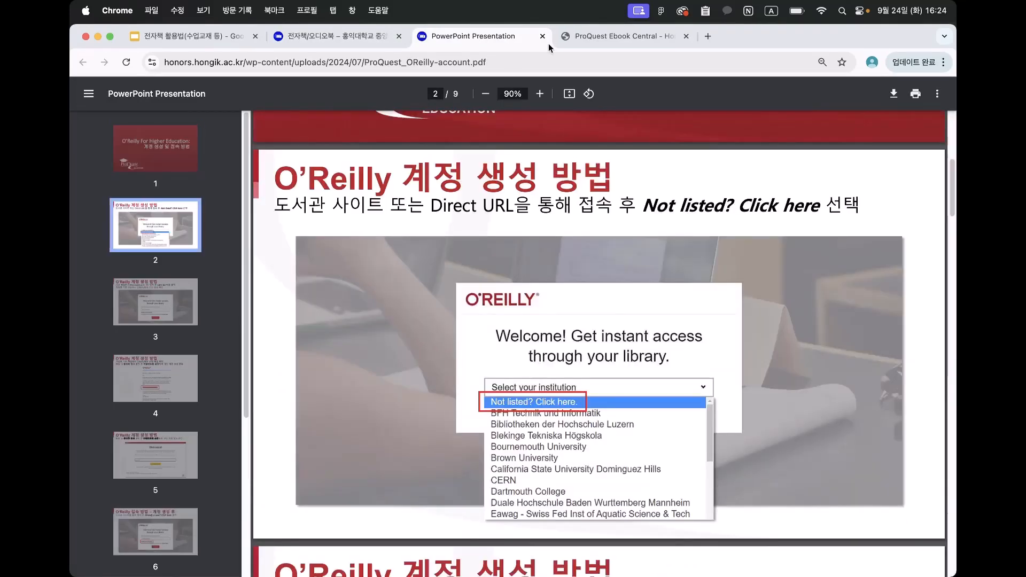
Close the O'Reilly account guide and review the O'Reilly Higher Education entry's content description in the foreign e-book list.
{"action": "left_click", "coordinate": [542, 36]}
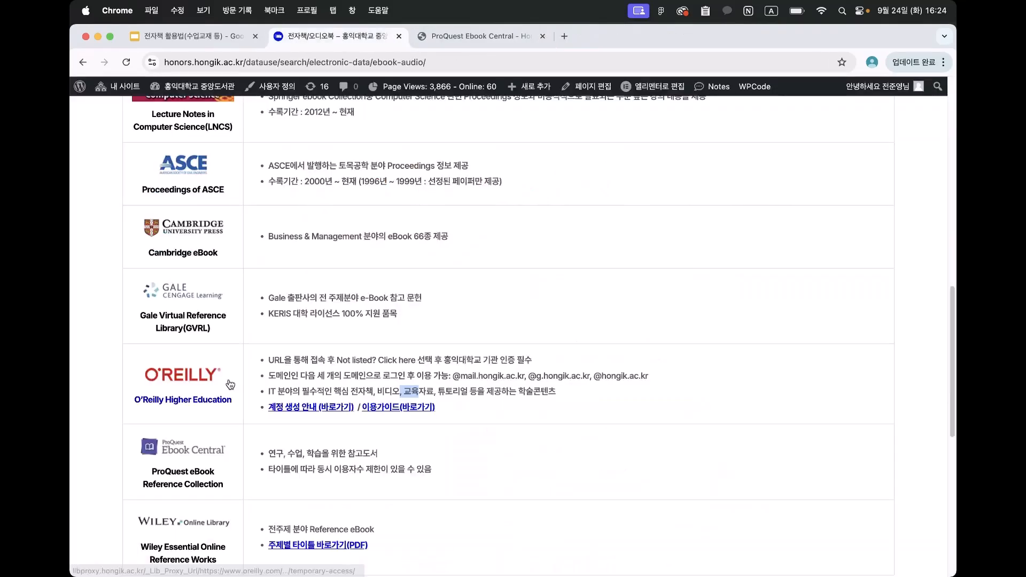
{"action": "left_click", "coordinate": [342, 389]}
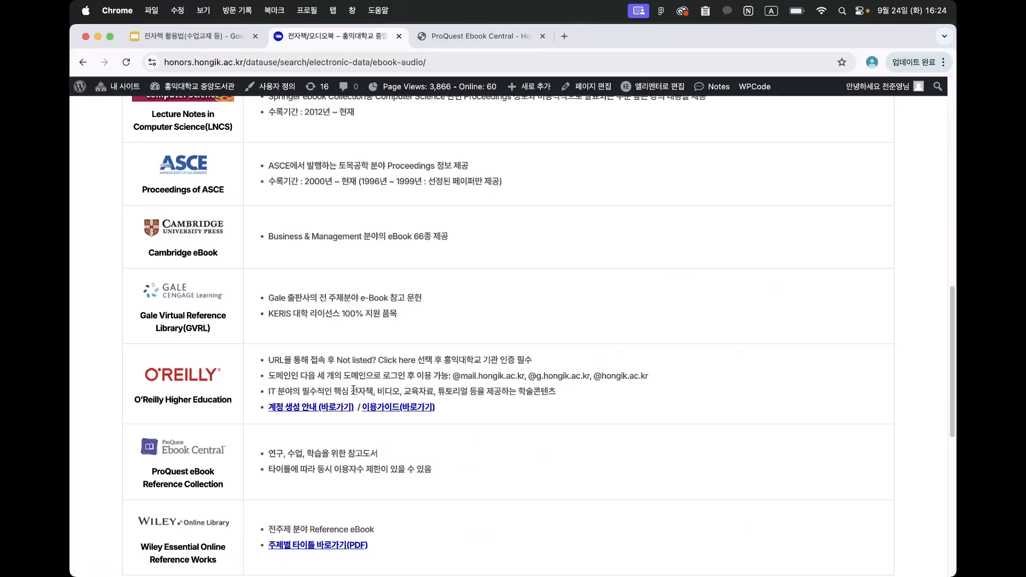
{"action": "left_click_drag", "start_coordinate": [351, 390], "coordinate": [466, 389]}
{"action": "left_click", "coordinate": [490, 386]}
{"action": "scroll", "coordinate": [444, 379], "scroll_direction": "up", "scroll_amount": 5}
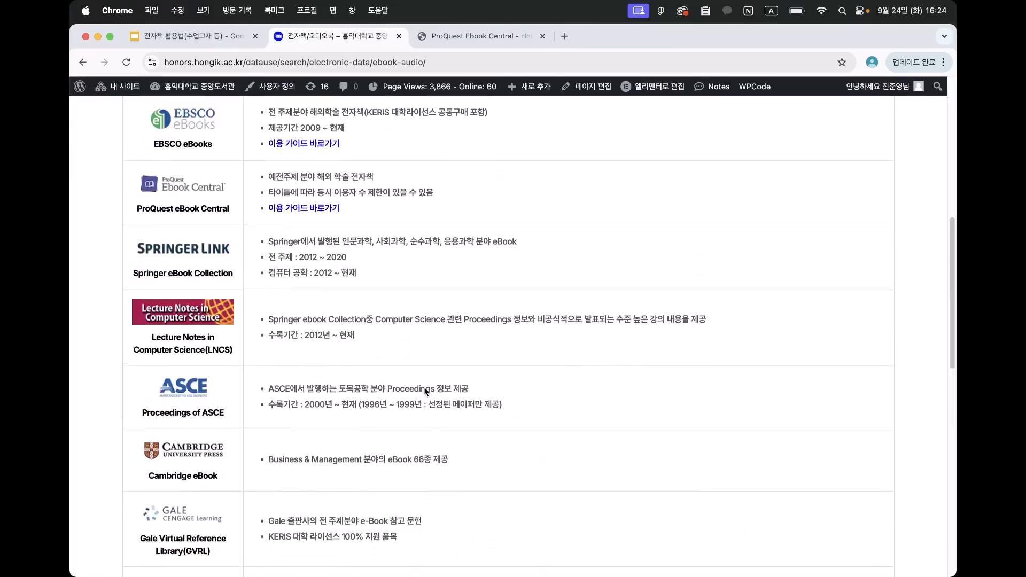
{"action": "scroll", "coordinate": [426, 391], "scroll_direction": "up", "scroll_amount": 5}
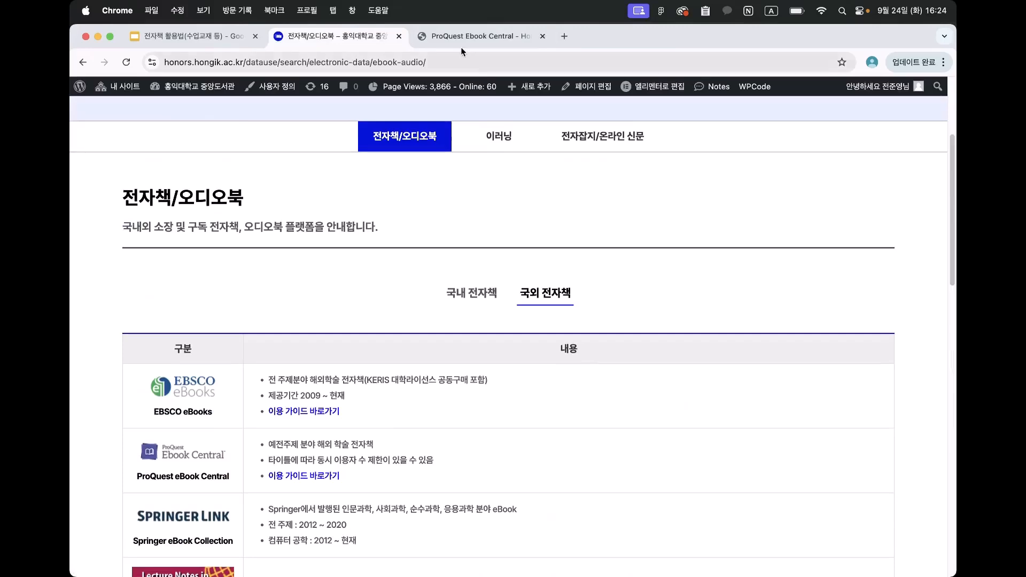
Switch to ProQuest Ebook Central and search for "Sourcing Ideas for Textile Design".
{"action": "left_click", "coordinate": [461, 36]}
{"action": "scroll", "coordinate": [376, 272], "scroll_direction": "down", "scroll_amount": 3}
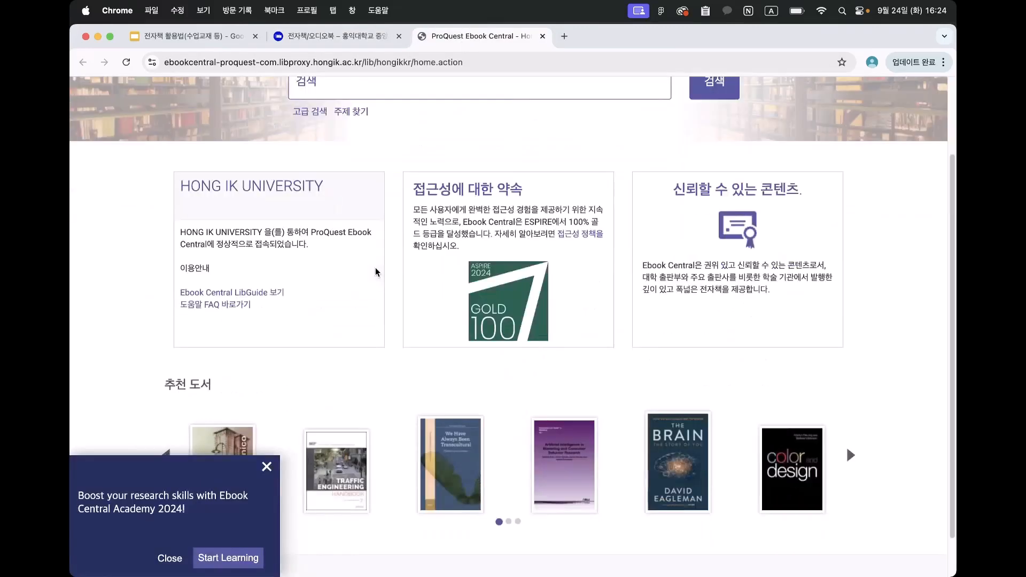
{"action": "scroll", "coordinate": [377, 271], "scroll_direction": "up", "scroll_amount": 3}
{"action": "left_click", "coordinate": [421, 190]}
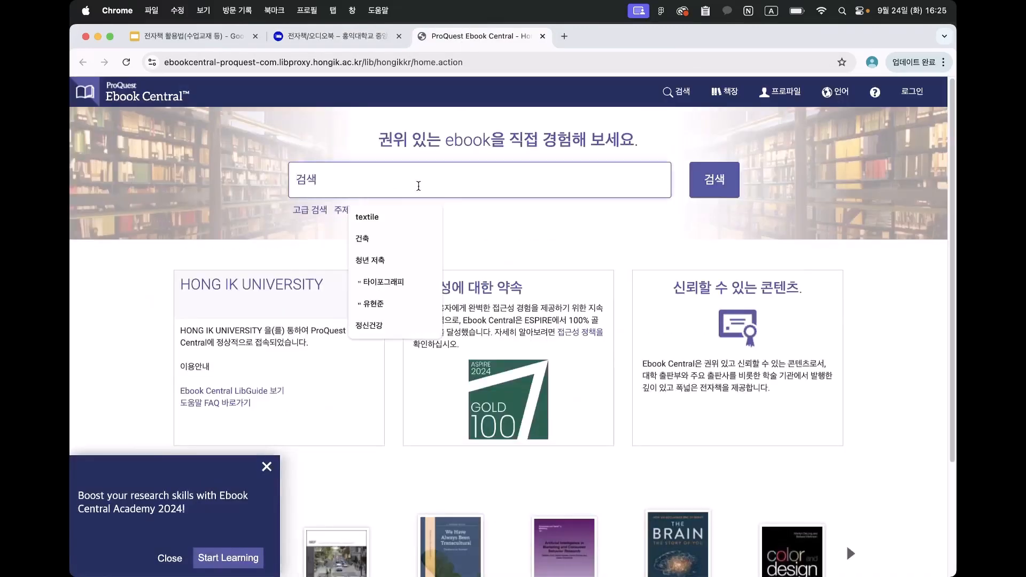
{"action": "type", "text": "Sourcing Ideas for Textile Design"}
{"action": "key", "text": "Return"}
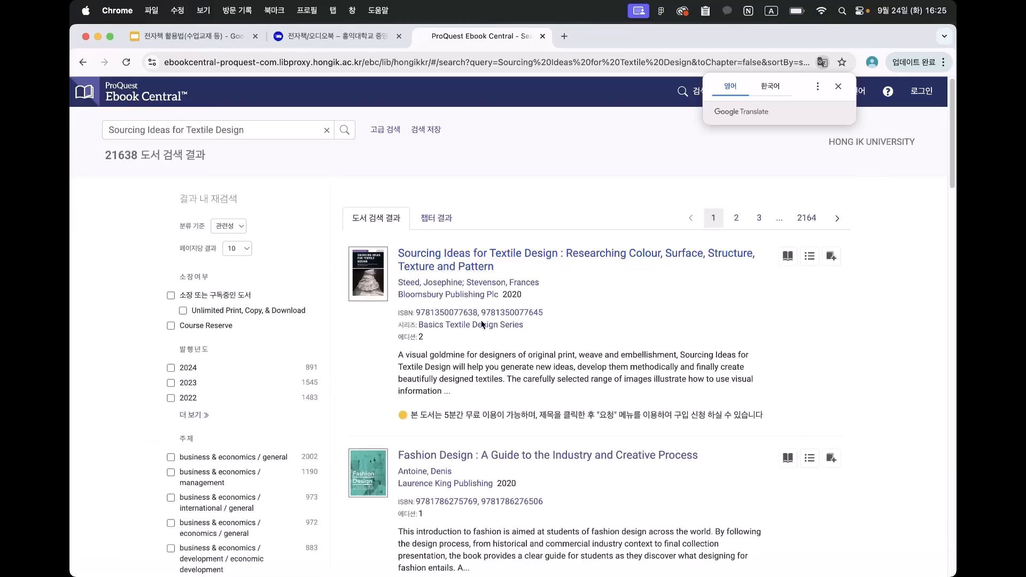
Review the search results, open the Sourcing Ideas for Textile Design detail page and examine its availability, purchase request option and table of contents.
{"action": "scroll", "coordinate": [534, 360], "scroll_direction": "down", "scroll_amount": 3}
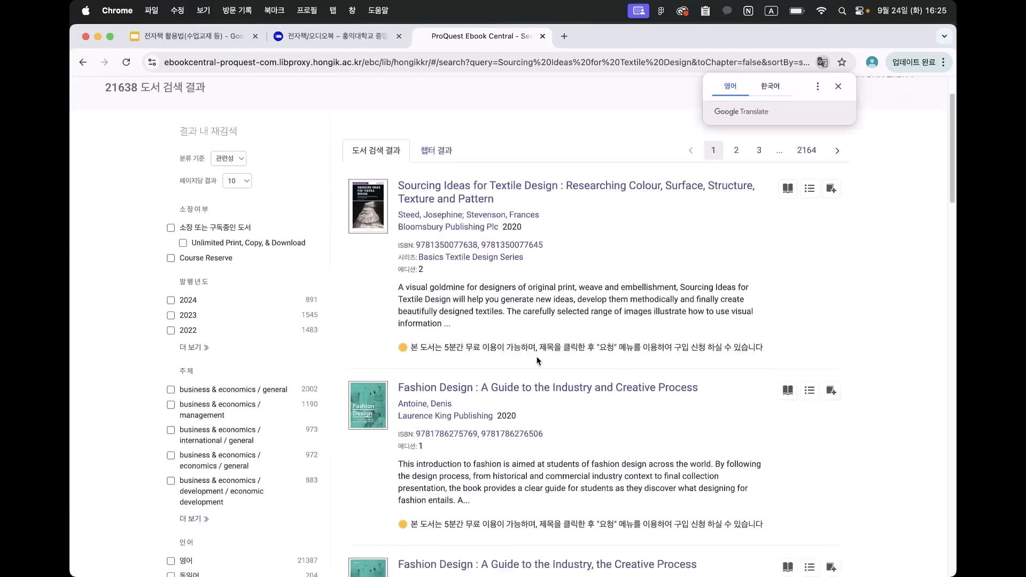
{"action": "scroll", "coordinate": [535, 355], "scroll_direction": "down", "scroll_amount": 4}
{"action": "scroll", "coordinate": [536, 351], "scroll_direction": "up", "scroll_amount": 5}
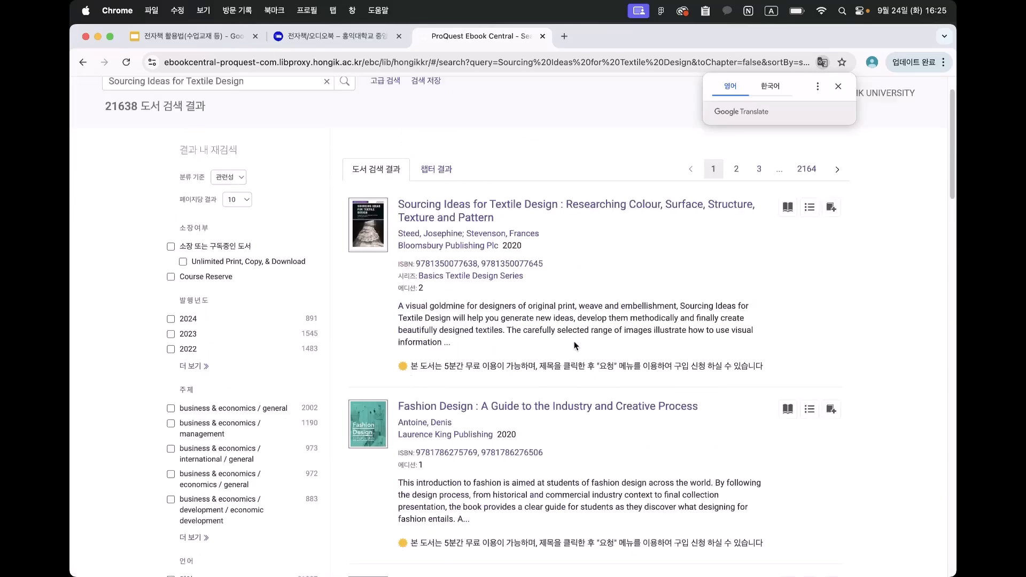
{"action": "left_click", "coordinate": [489, 217]}
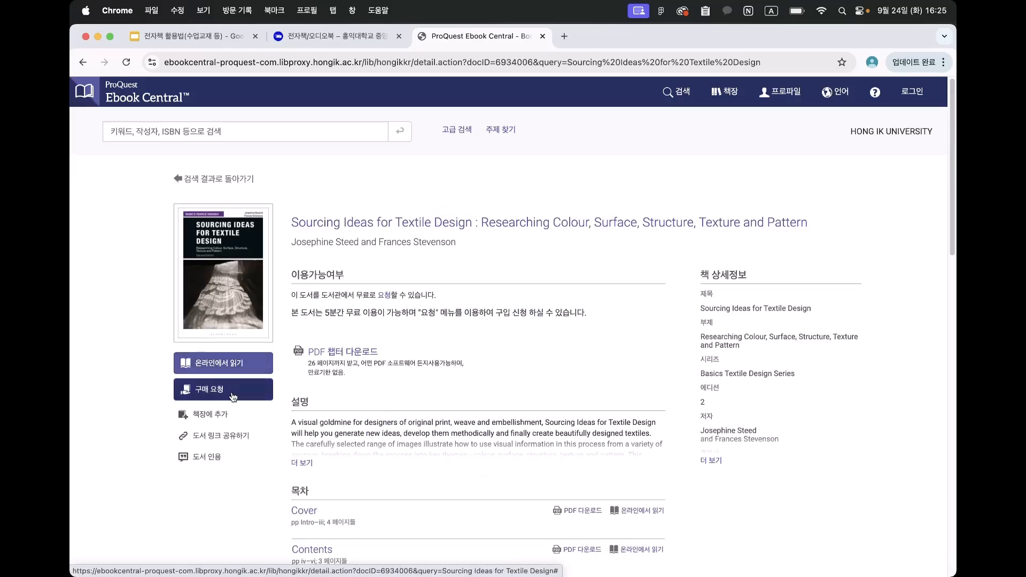
{"action": "scroll", "coordinate": [320, 401], "scroll_direction": "down", "scroll_amount": 3}
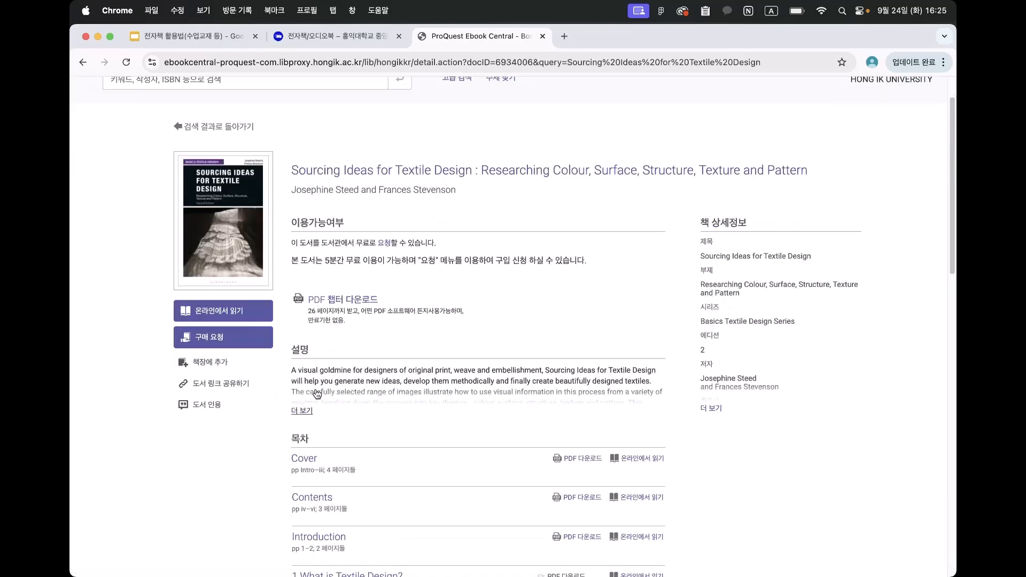
{"action": "scroll", "coordinate": [341, 411], "scroll_direction": "down", "scroll_amount": 5}
{"action": "scroll", "coordinate": [333, 383], "scroll_direction": "up", "scroll_amount": 6}
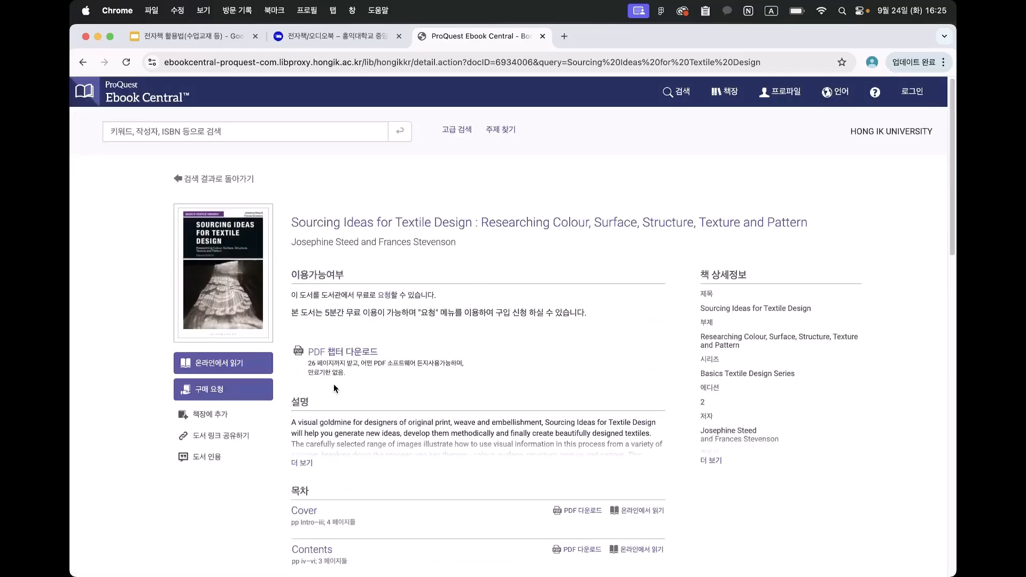
Return ProQuest Ebook Central to its start page and look over the library's foreign e-book list again.
{"action": "left_click", "coordinate": [145, 103]}
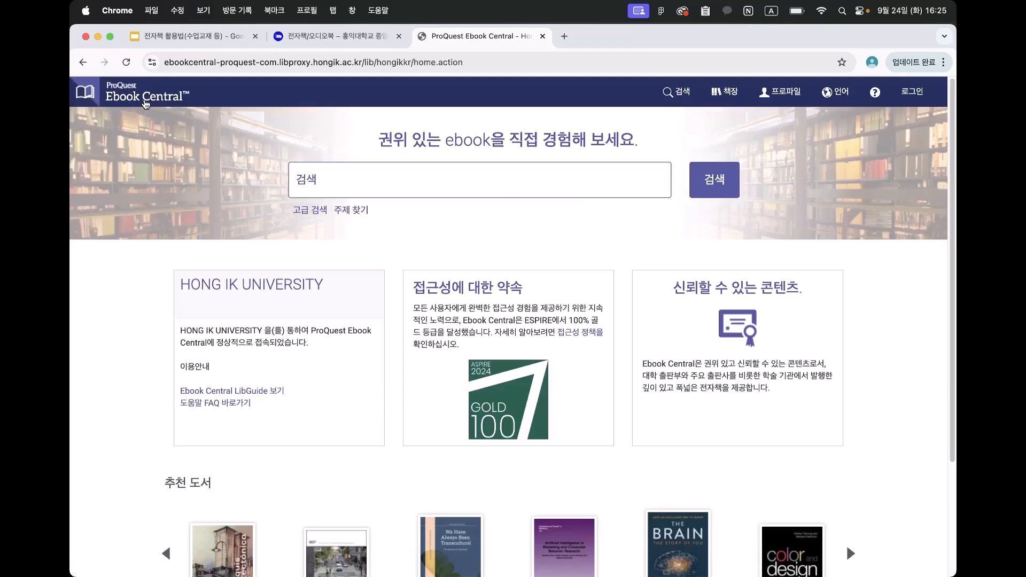
{"action": "left_click", "coordinate": [332, 36]}
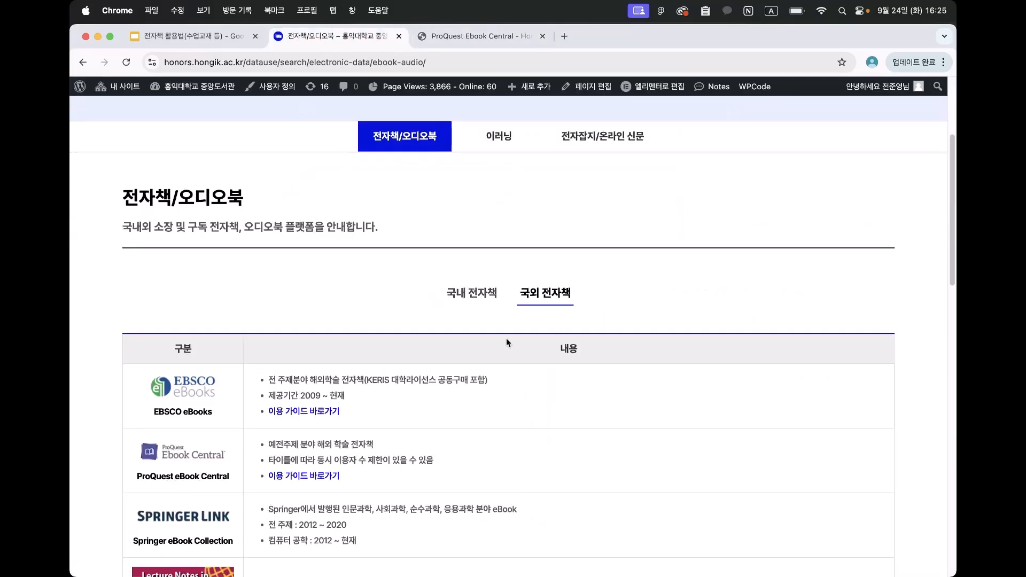
{"action": "scroll", "coordinate": [433, 354], "scroll_direction": "down", "scroll_amount": 2}
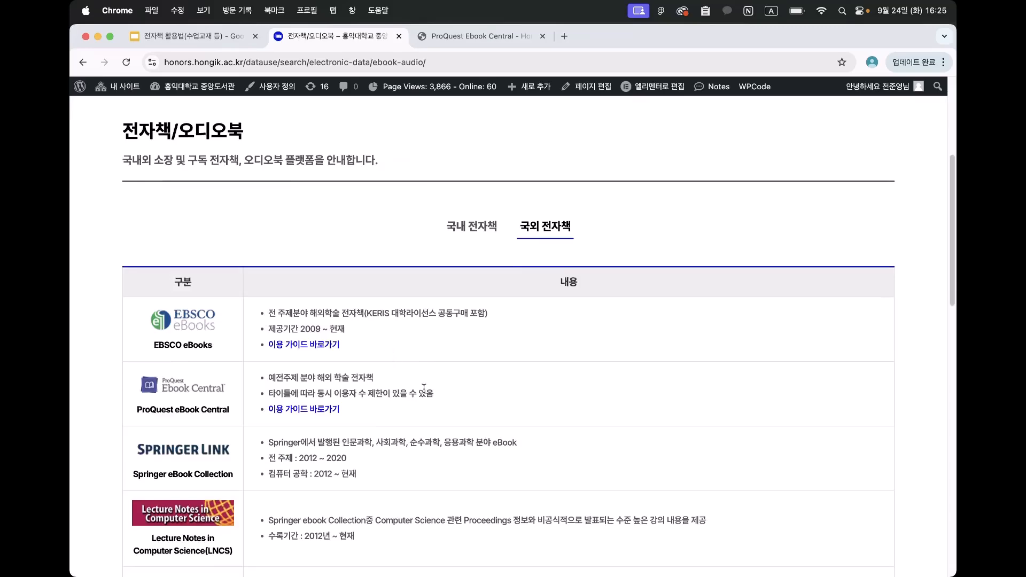
{"action": "scroll", "coordinate": [427, 329], "scroll_direction": "down", "scroll_amount": 7}
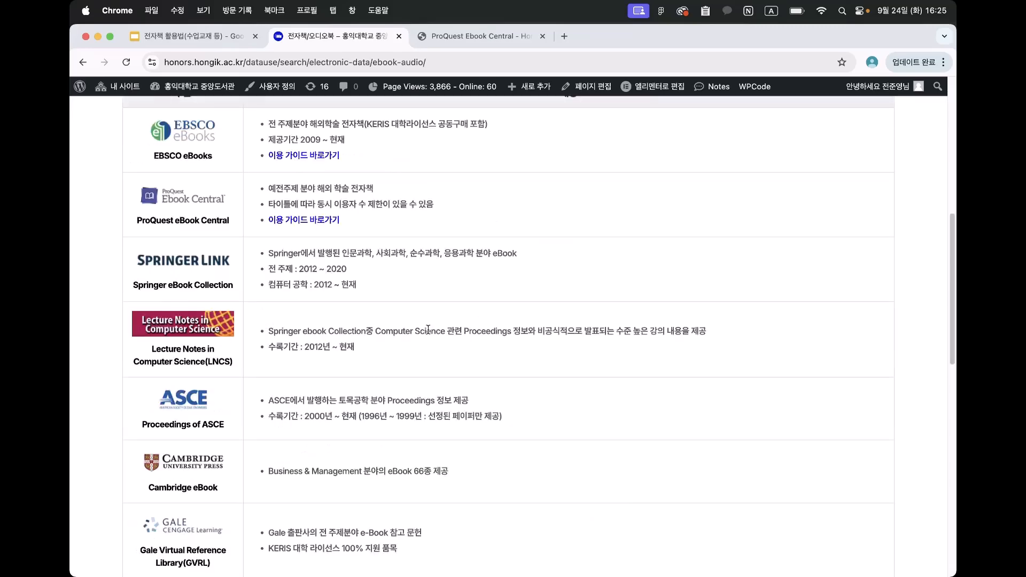
{"action": "scroll", "coordinate": [428, 329], "scroll_direction": "up", "scroll_amount": 14}
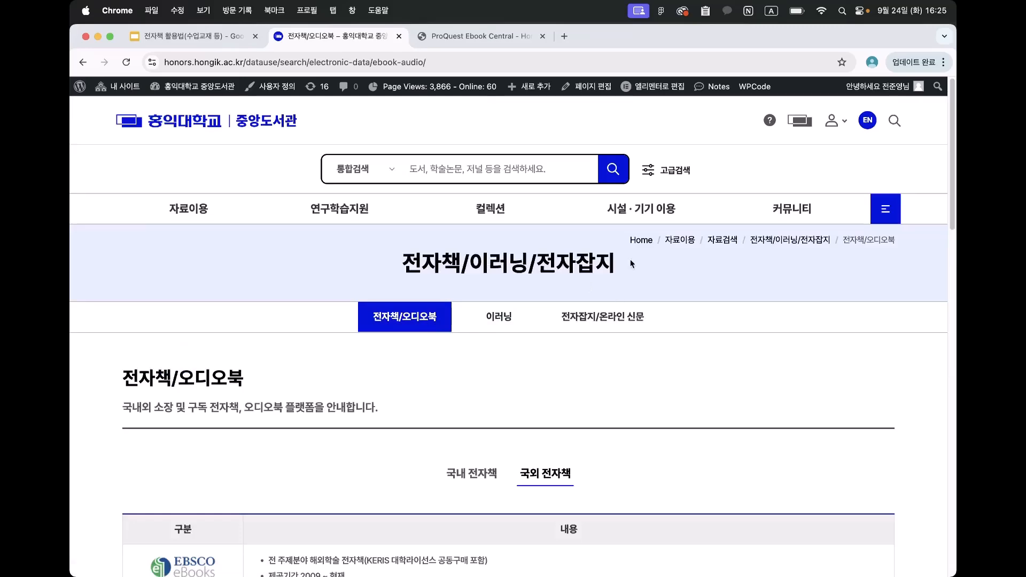
Open the library's e-learning (이러닝) page and review the listed course platforms, their subjects and usage notes.
{"action": "left_click", "coordinate": [507, 322]}
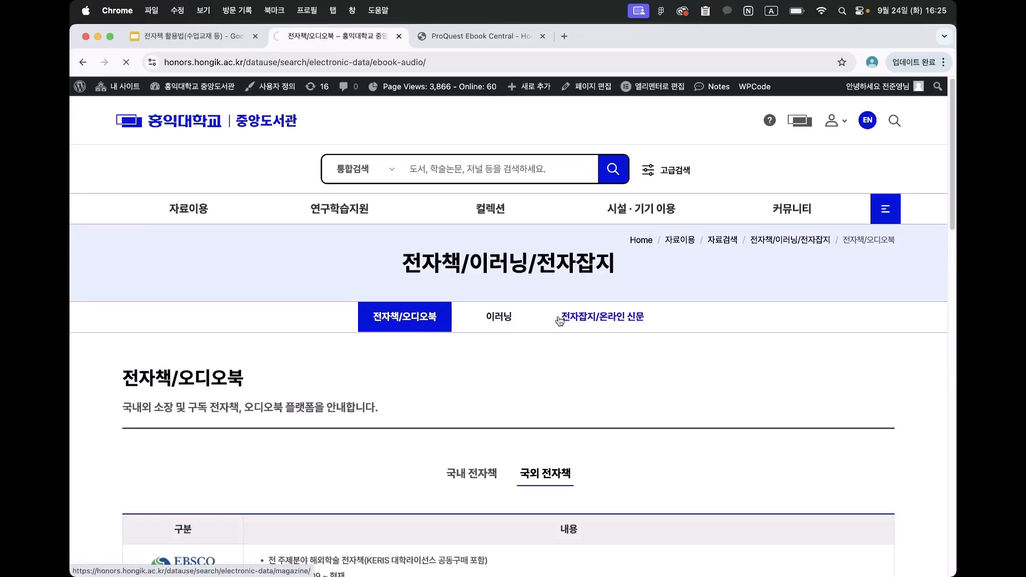
{"action": "scroll", "coordinate": [443, 339], "scroll_direction": "down", "scroll_amount": 4}
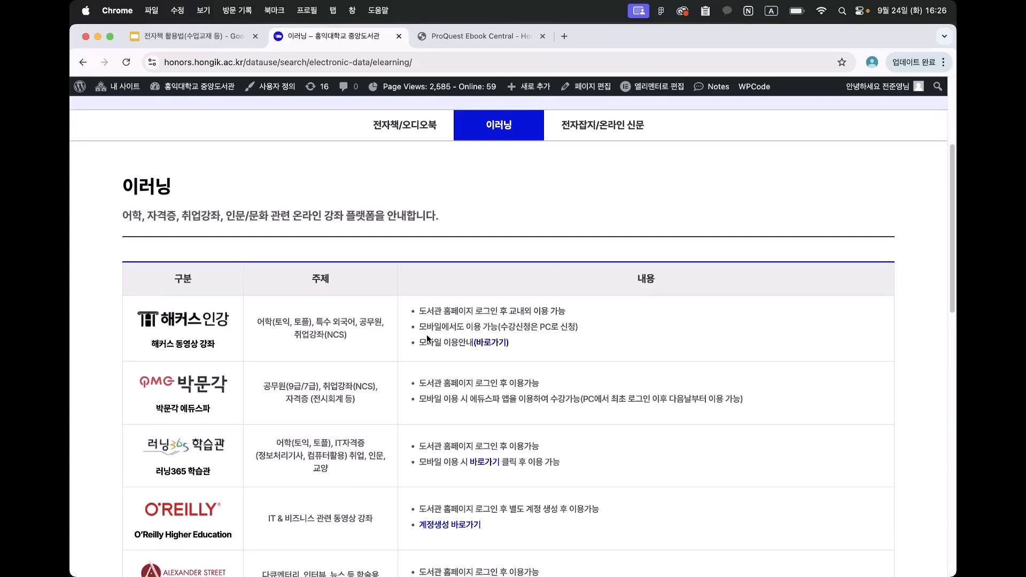
{"action": "scroll", "coordinate": [420, 330], "scroll_direction": "down", "scroll_amount": 1}
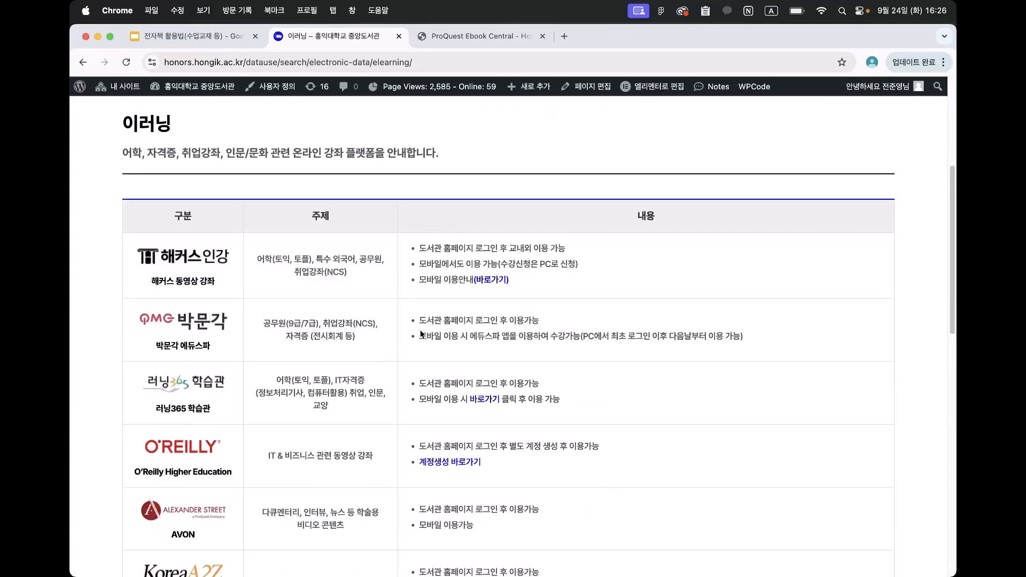
{"action": "scroll", "coordinate": [420, 329], "scroll_direction": "up", "scroll_amount": 2}
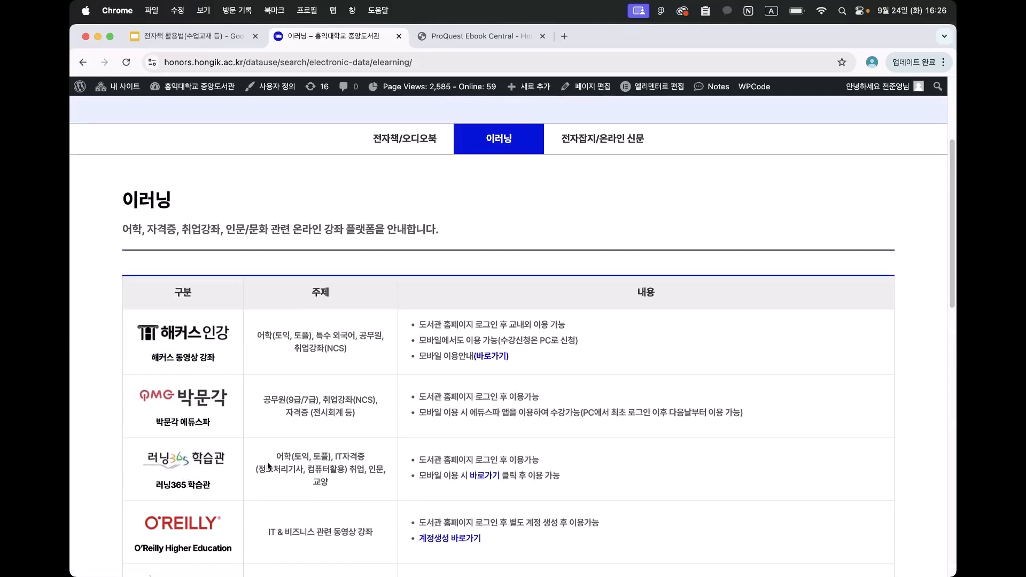
{"action": "scroll", "coordinate": [388, 448], "scroll_direction": "down", "scroll_amount": 2}
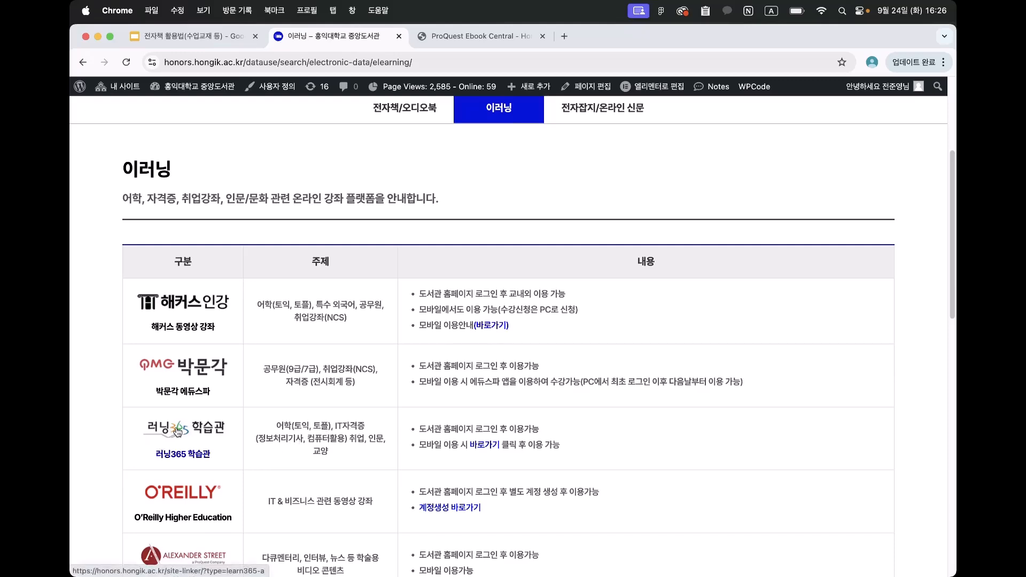
Open the 러닝365 학습관 site from the e-learning list and browse its new courses down to the popular courses.
{"action": "left_click", "coordinate": [229, 430]}
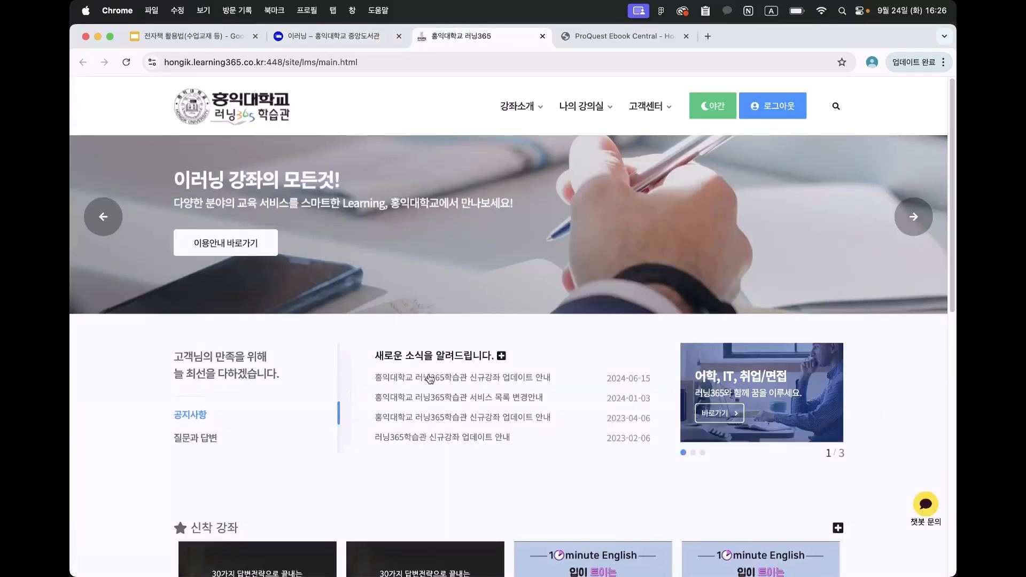
{"action": "scroll", "coordinate": [376, 385], "scroll_direction": "down", "scroll_amount": 3}
{"action": "scroll", "coordinate": [376, 384], "scroll_direction": "down", "scroll_amount": 4}
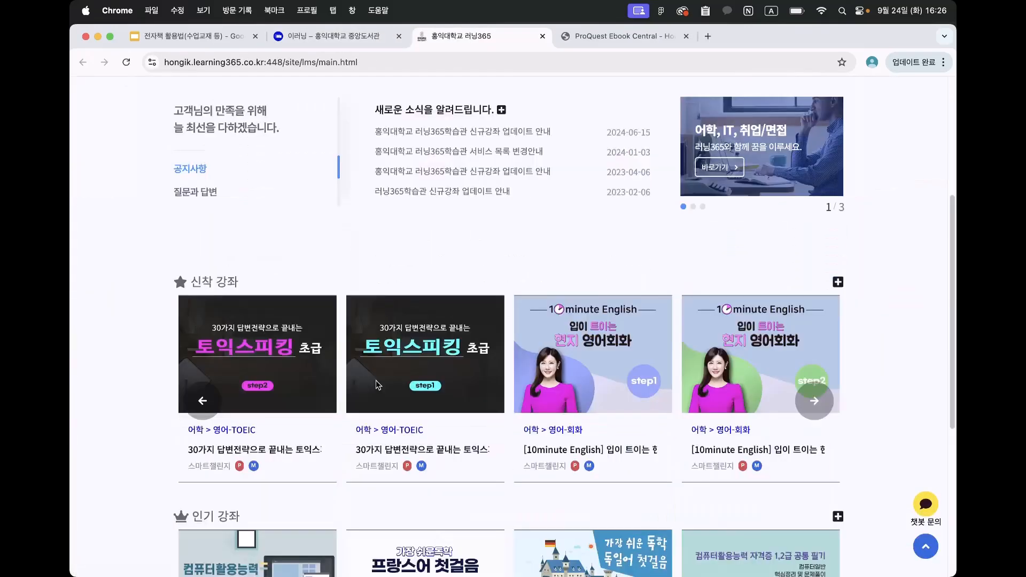
{"action": "scroll", "coordinate": [378, 384], "scroll_direction": "down", "scroll_amount": 2}
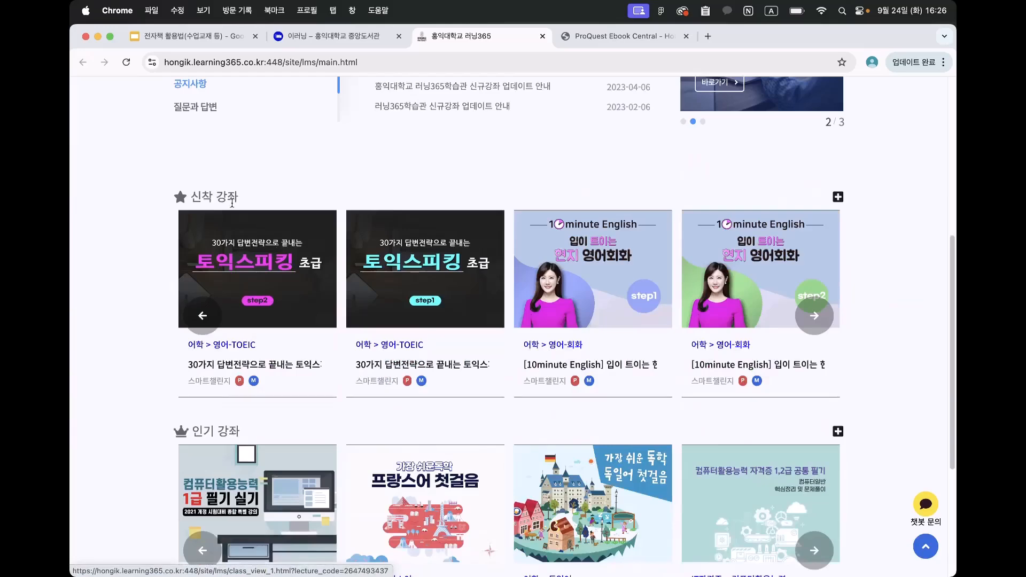
{"action": "scroll", "coordinate": [465, 365], "scroll_direction": "down", "scroll_amount": 5}
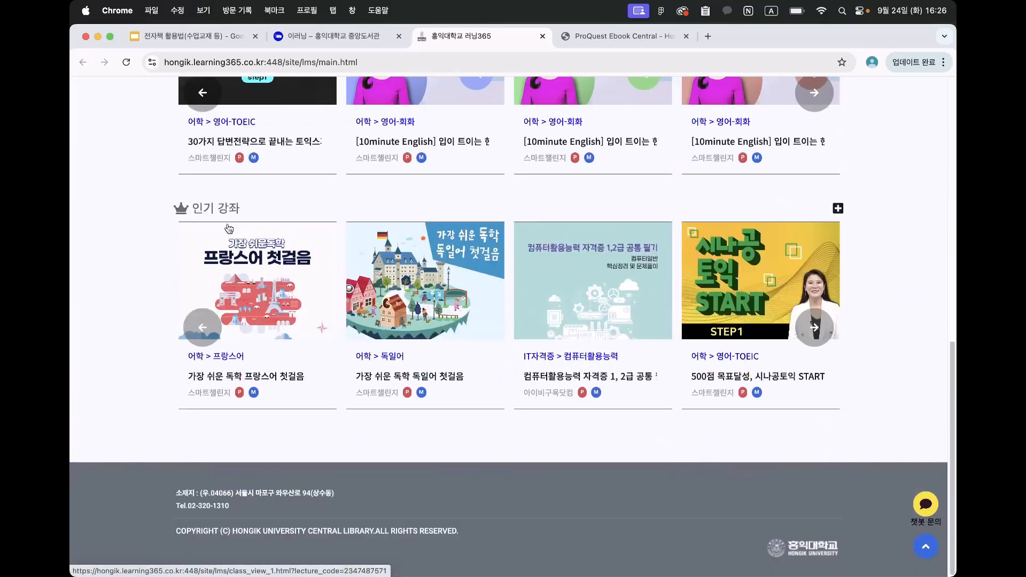
Page through the popular courses (인기 강좌) carousel until the 포토샵 2021 course is shown.
{"action": "left_click", "coordinate": [820, 334]}
{"action": "left_click", "coordinate": [820, 334]}
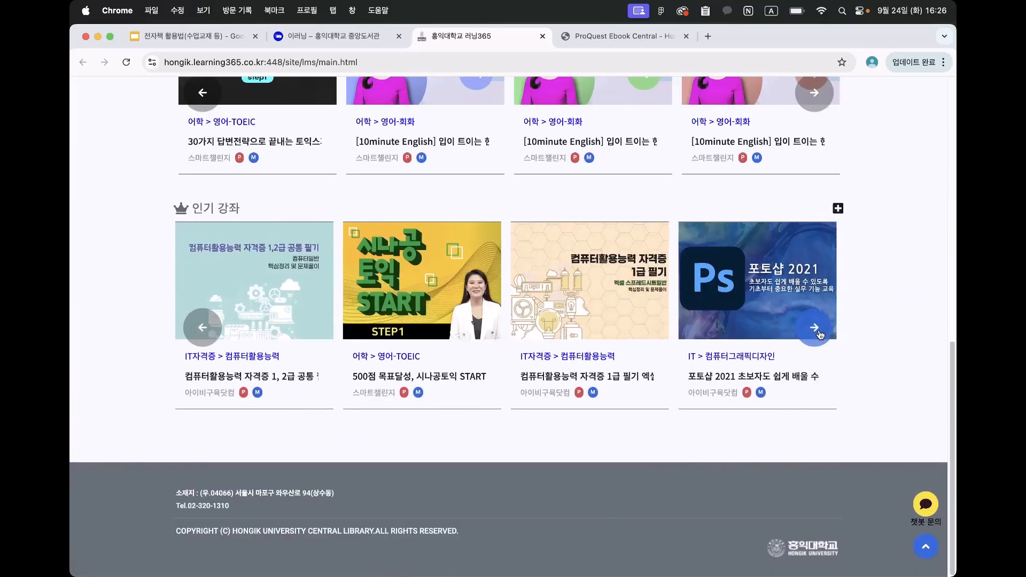
{"action": "left_click", "coordinate": [820, 334]}
{"action": "left_click", "coordinate": [820, 334]}
{"action": "left_click", "coordinate": [820, 334]}
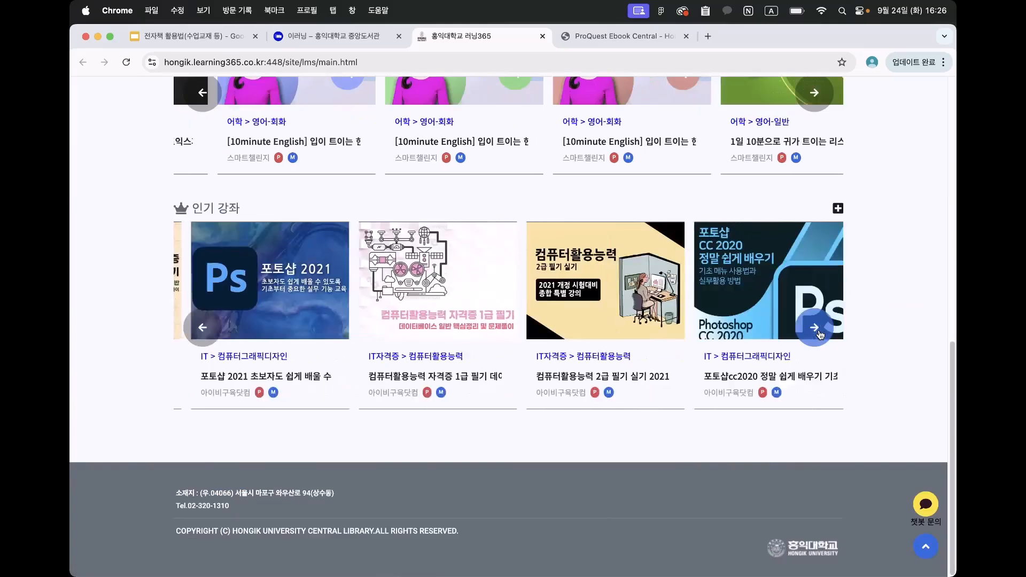
{"action": "left_click", "coordinate": [820, 334]}
{"action": "left_click", "coordinate": [820, 334]}
{"action": "left_click", "coordinate": [821, 334]}
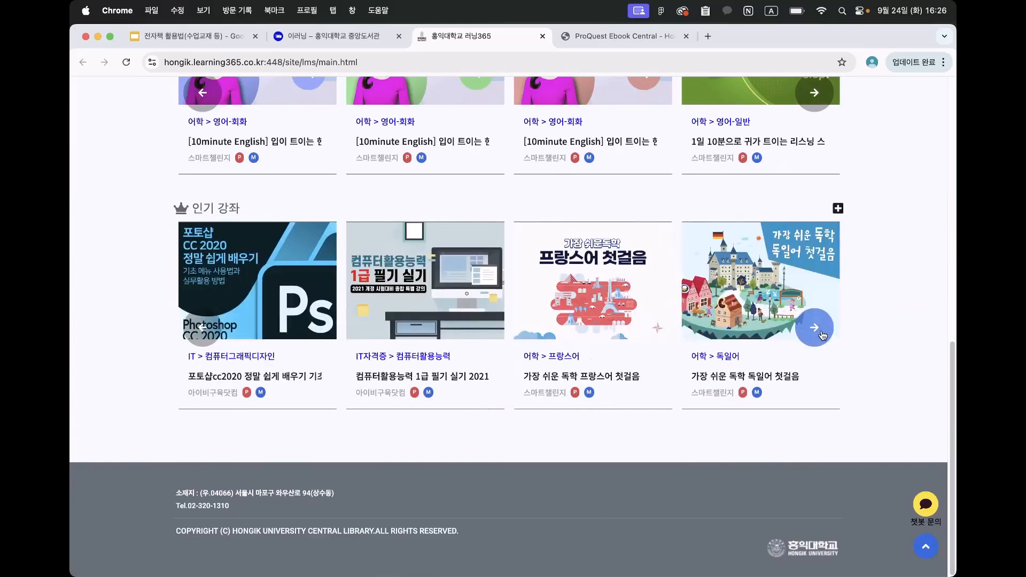
{"action": "left_click", "coordinate": [822, 335]}
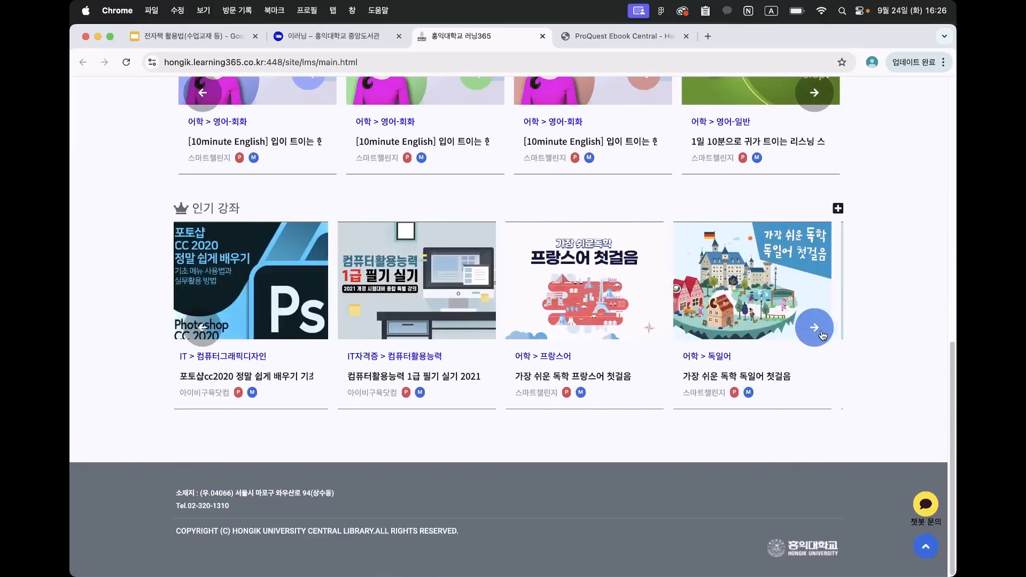
{"action": "left_click", "coordinate": [821, 335]}
{"action": "left_click", "coordinate": [821, 334]}
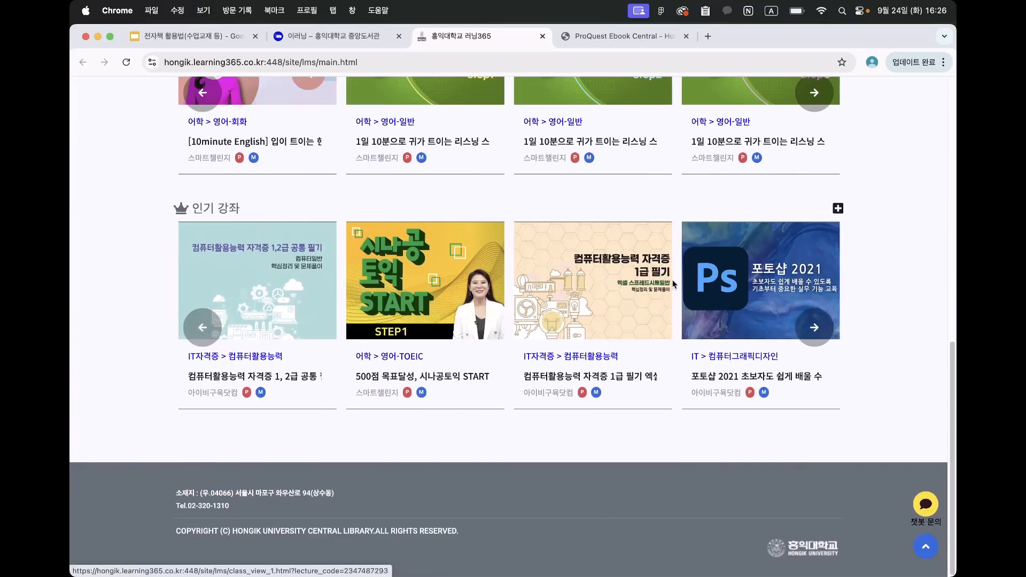
Open the 포토샵 2021 course, apply for enrollment (수강신청) and accept the confirmation.
{"action": "left_click", "coordinate": [746, 313]}
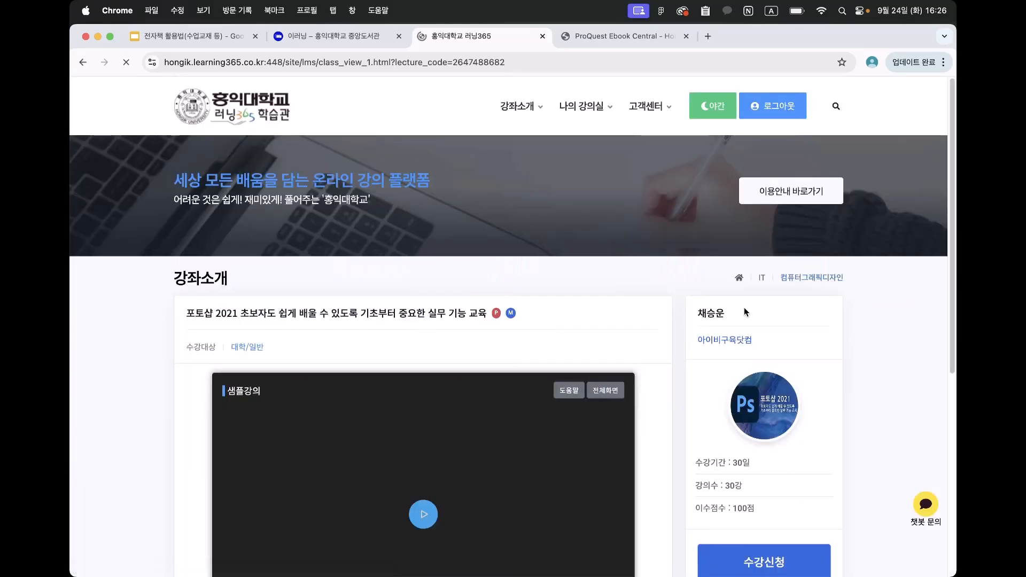
{"action": "scroll", "coordinate": [633, 315], "scroll_direction": "down", "scroll_amount": 4}
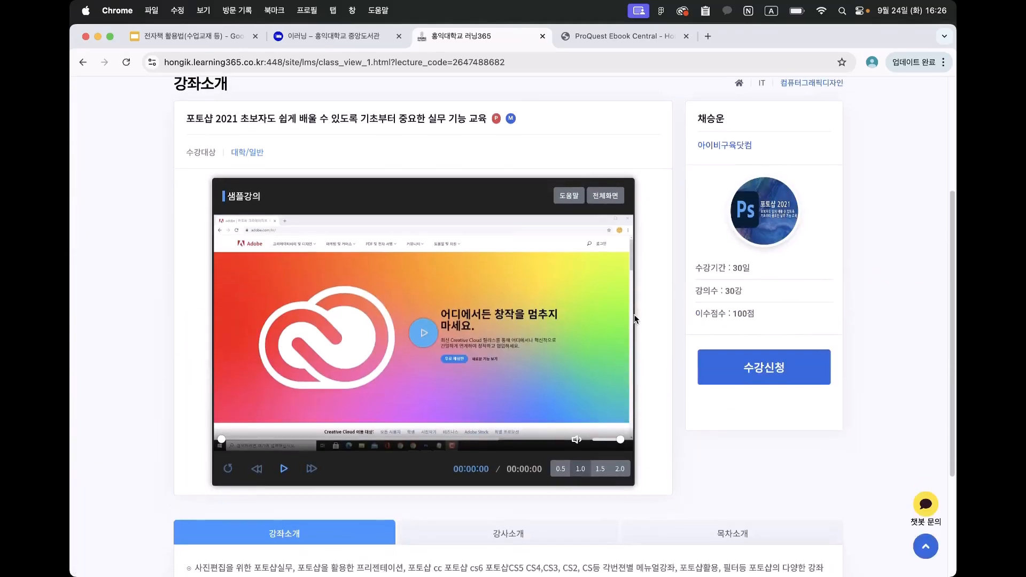
{"action": "left_click", "coordinate": [737, 366]}
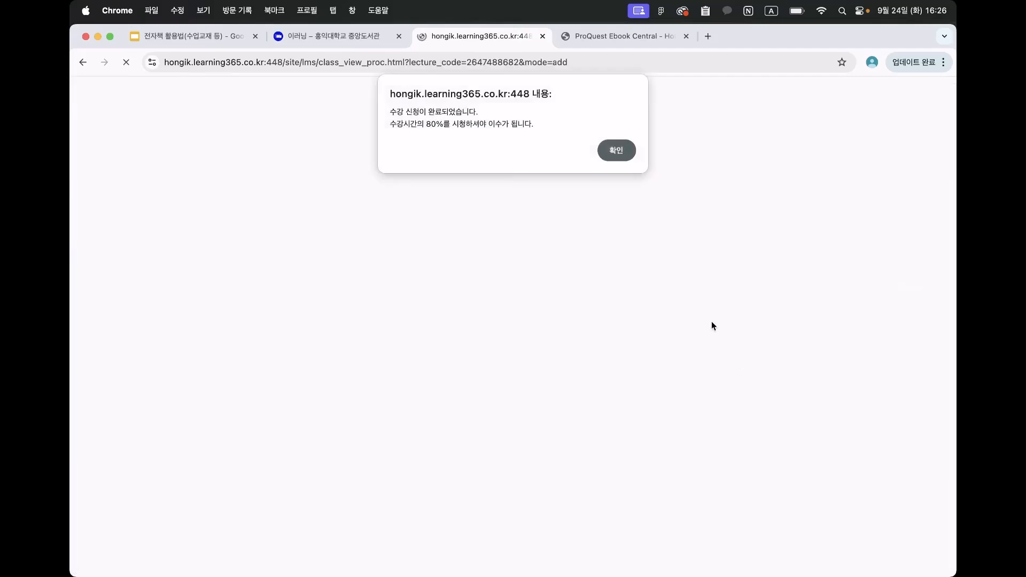
{"action": "left_click", "coordinate": [617, 150]}
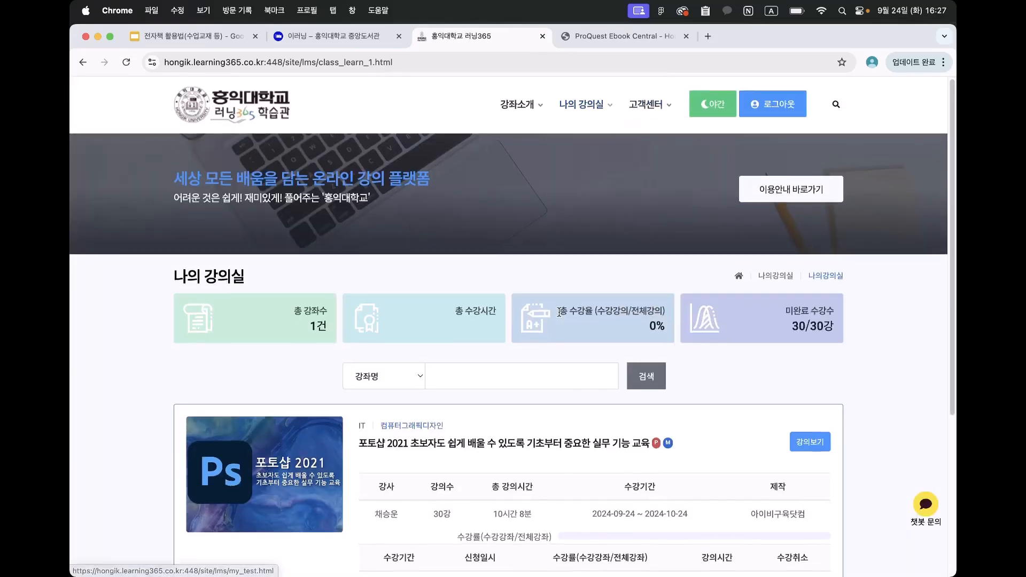
Review the enrolled 포토샵 2021 course and the study status figures in the 나의 강의실 classroom.
{"action": "scroll", "coordinate": [274, 231], "scroll_direction": "down", "scroll_amount": 2}
{"action": "scroll", "coordinate": [302, 322], "scroll_direction": "down", "scroll_amount": 5}
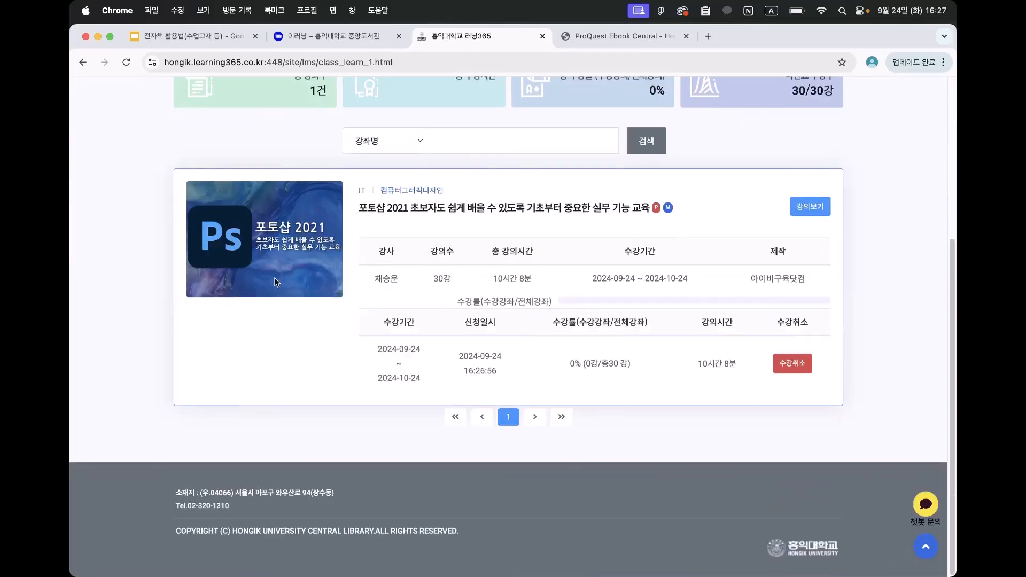
{"action": "scroll", "coordinate": [395, 314], "scroll_direction": "up", "scroll_amount": 5}
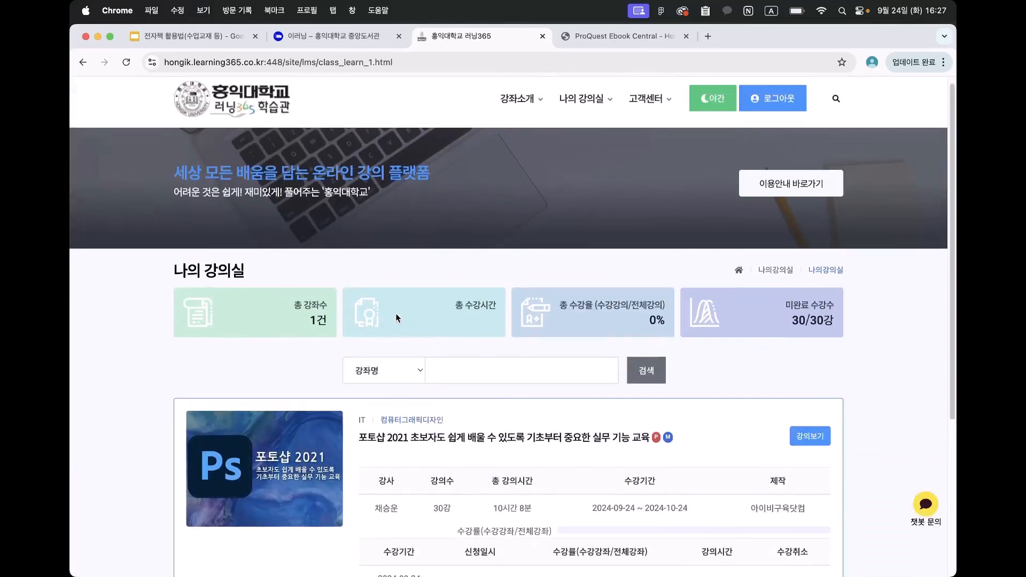
{"action": "scroll", "coordinate": [396, 313], "scroll_direction": "down", "scroll_amount": 2}
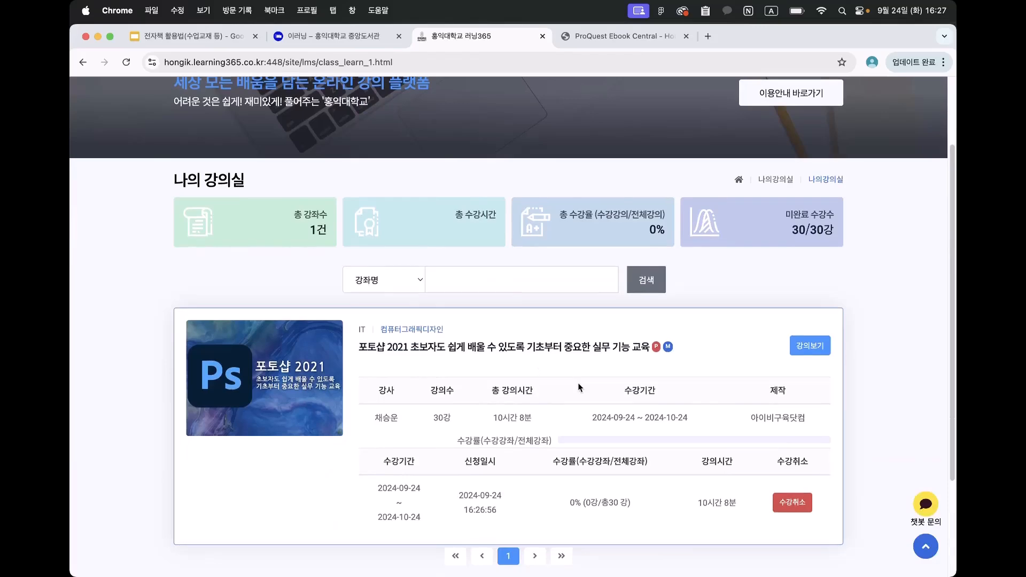
{"action": "scroll", "coordinate": [379, 348], "scroll_direction": "up", "scroll_amount": 3}
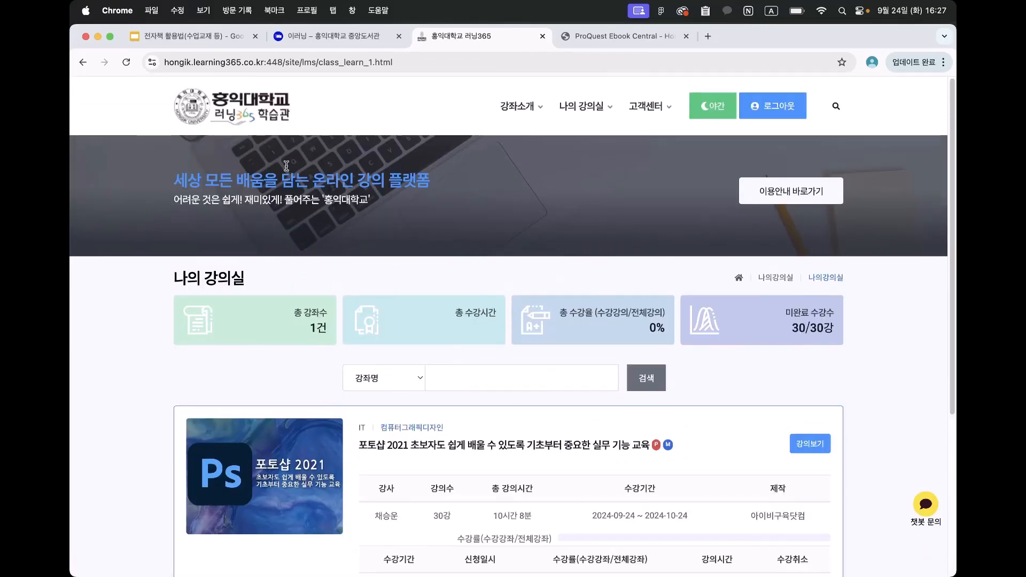
Look through the 강좌소개 course categories, including the subcategories of IT, IT자격증 and 자격증.
{"action": "mouse_move", "coordinate": [532, 109]}
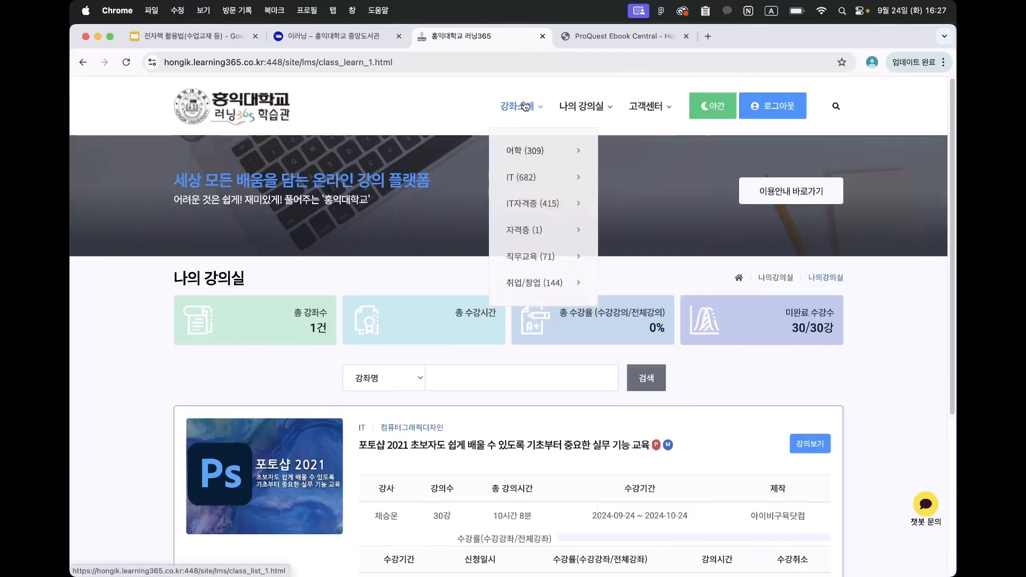
{"action": "mouse_move", "coordinate": [536, 155]}
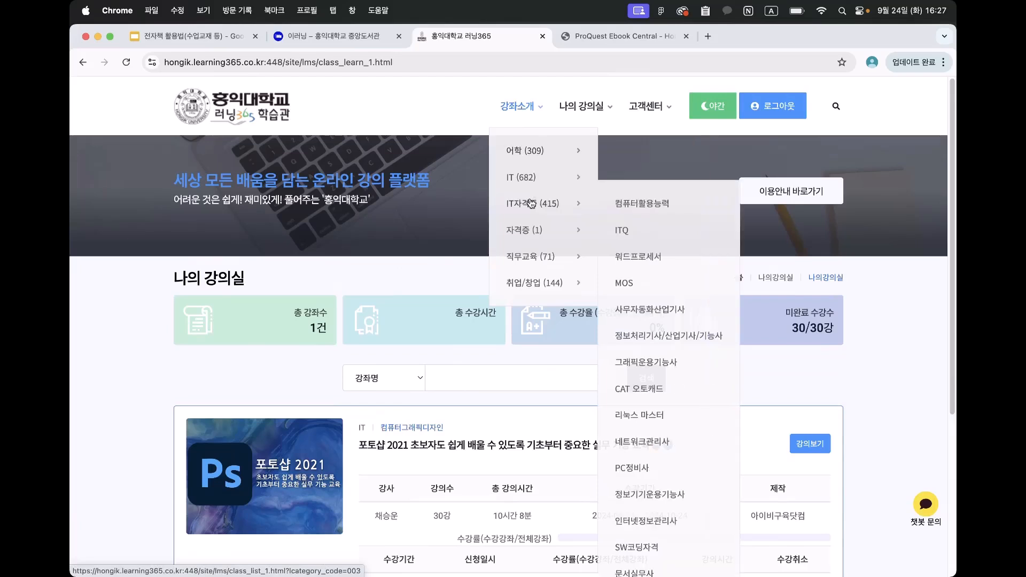
{"action": "mouse_move", "coordinate": [531, 277]}
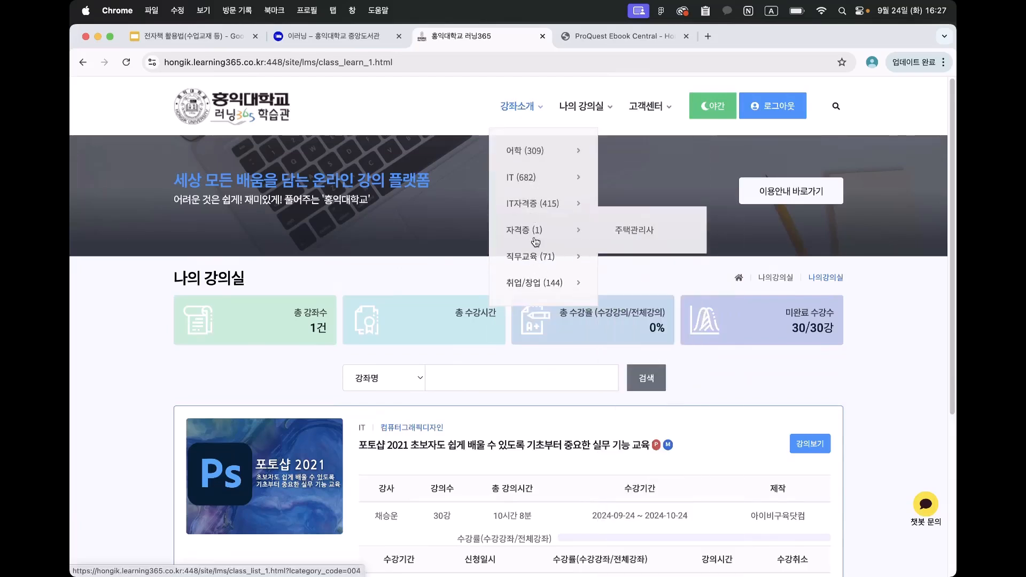
{"action": "mouse_move", "coordinate": [532, 178]}
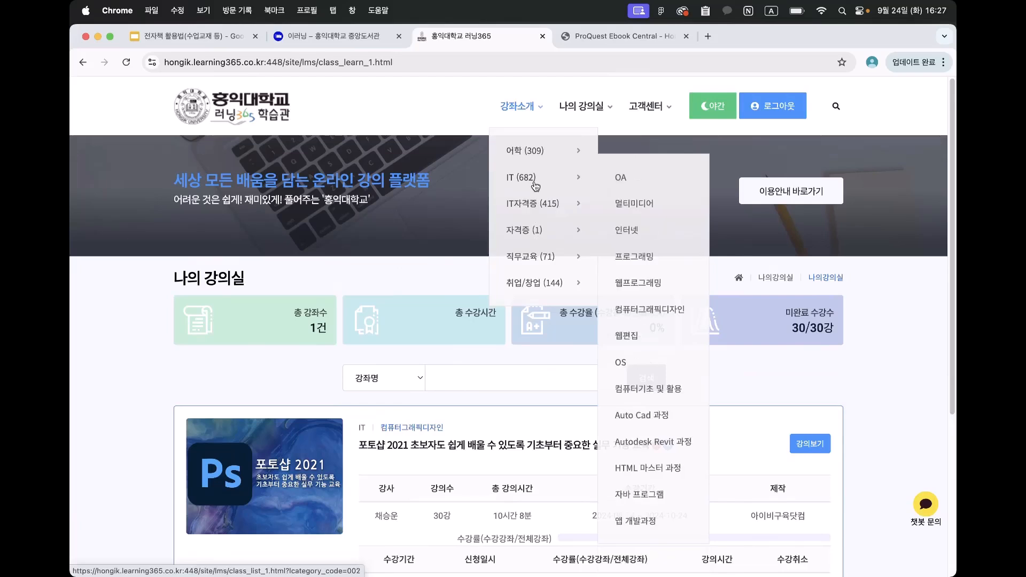
{"action": "mouse_move", "coordinate": [530, 243]}
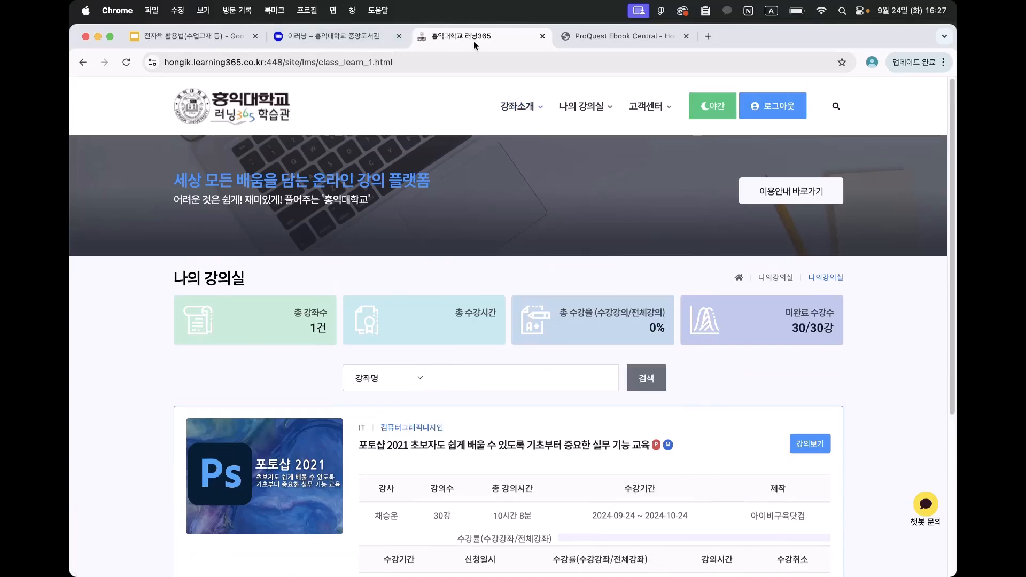
Open the 박문각 에듀스파 site from the library's e-learning list, skim its new and popular courses, and close it.
{"action": "left_click", "coordinate": [348, 40]}
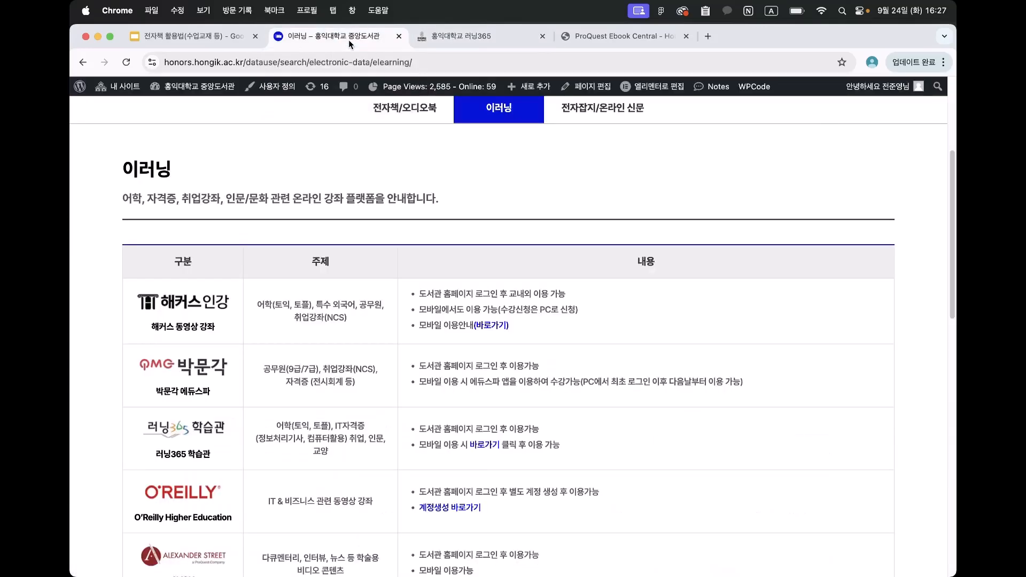
{"action": "left_click", "coordinate": [205, 455]}
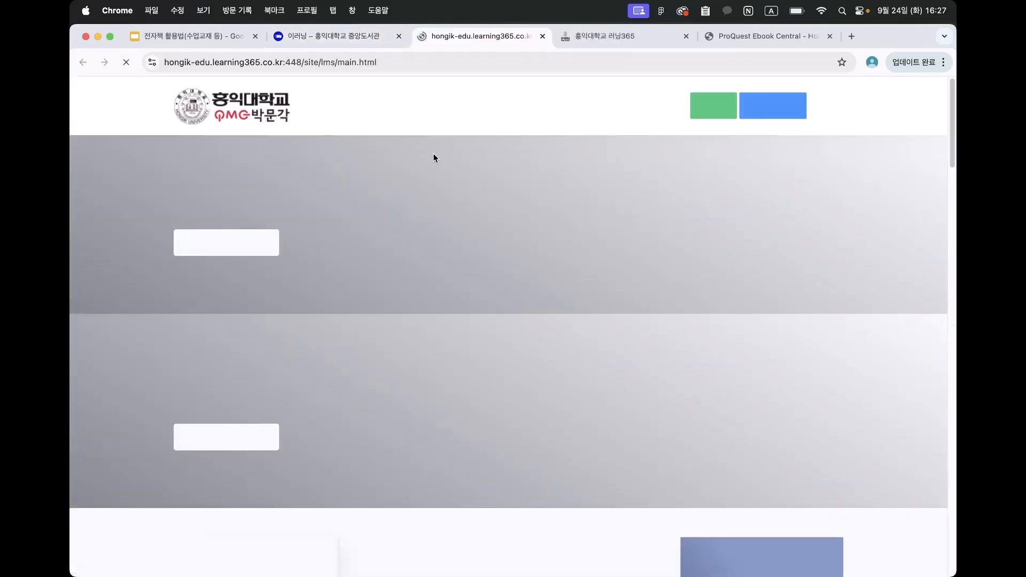
{"action": "scroll", "coordinate": [481, 214], "scroll_direction": "down", "scroll_amount": 3}
{"action": "scroll", "coordinate": [511, 239], "scroll_direction": "down", "scroll_amount": 3}
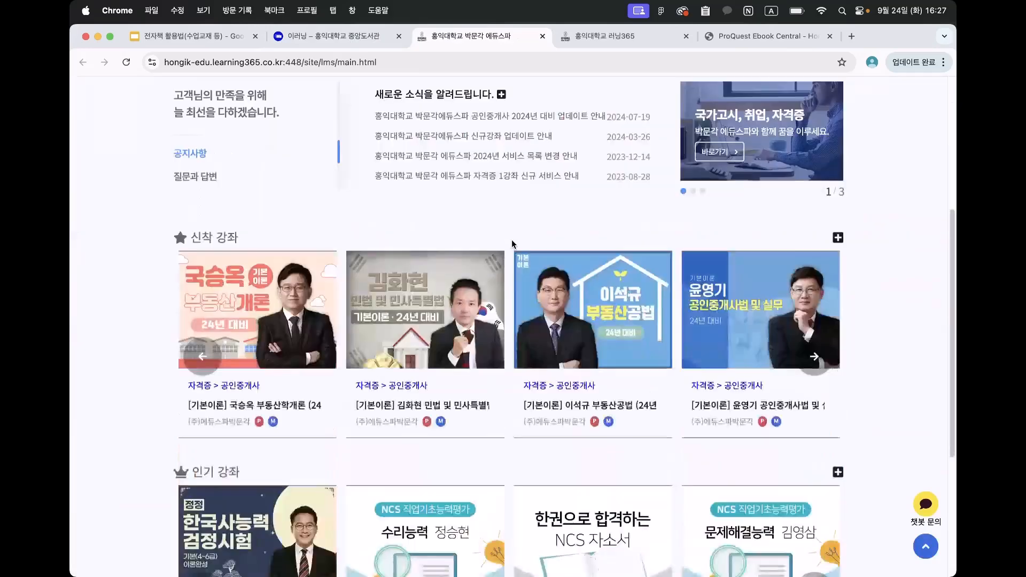
{"action": "scroll", "coordinate": [511, 240], "scroll_direction": "up", "scroll_amount": 5}
{"action": "left_click", "coordinate": [542, 36]}
Open the 해커스 동영상 강좌 site from the e-learning list, browse its notices and popular lectures, and close it.
{"action": "left_click", "coordinate": [188, 328]}
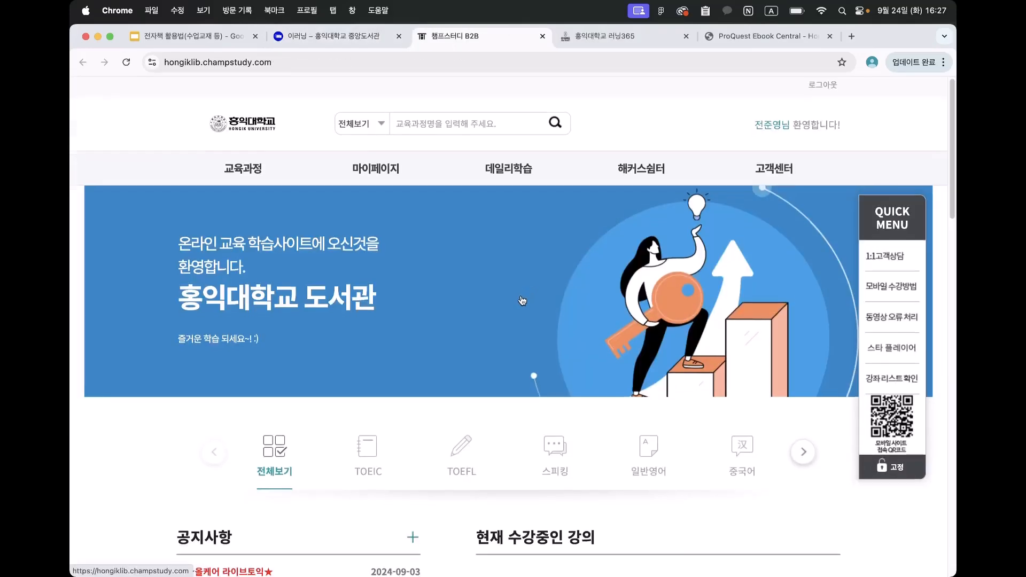
{"action": "scroll", "coordinate": [522, 301], "scroll_direction": "down", "scroll_amount": 10}
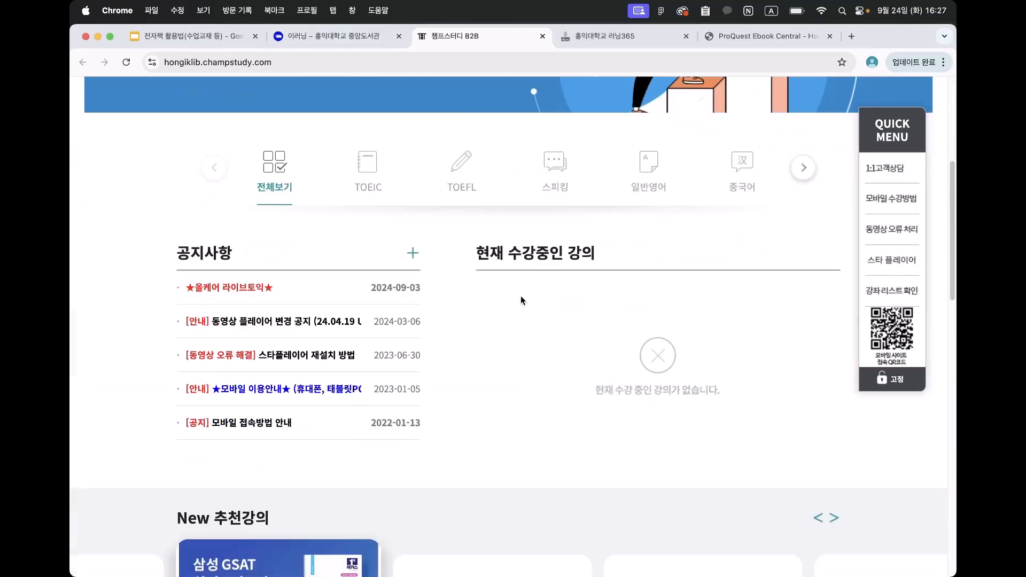
{"action": "scroll", "coordinate": [523, 301], "scroll_direction": "down", "scroll_amount": 5}
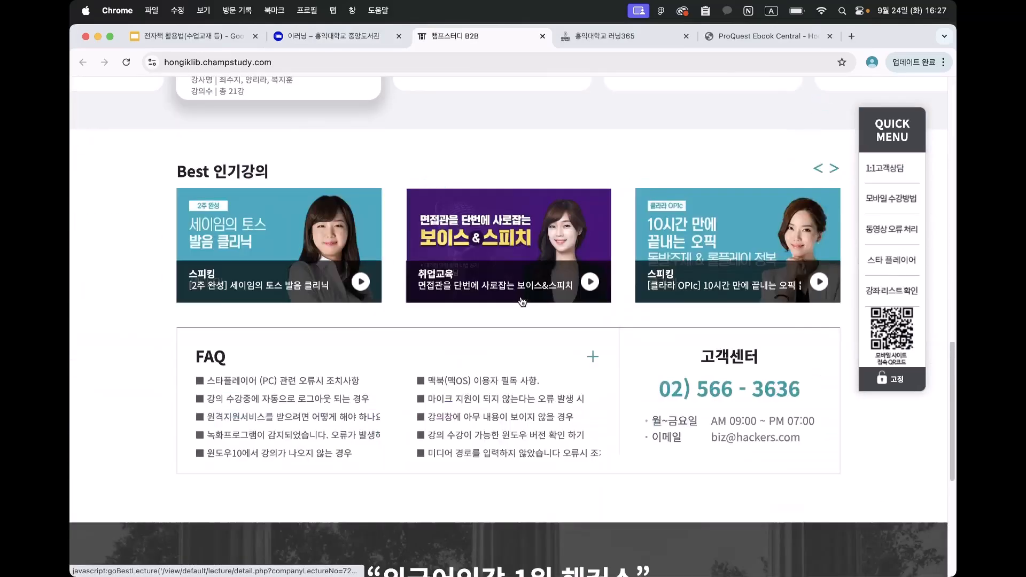
{"action": "scroll", "coordinate": [391, 322], "scroll_direction": "up", "scroll_amount": 1}
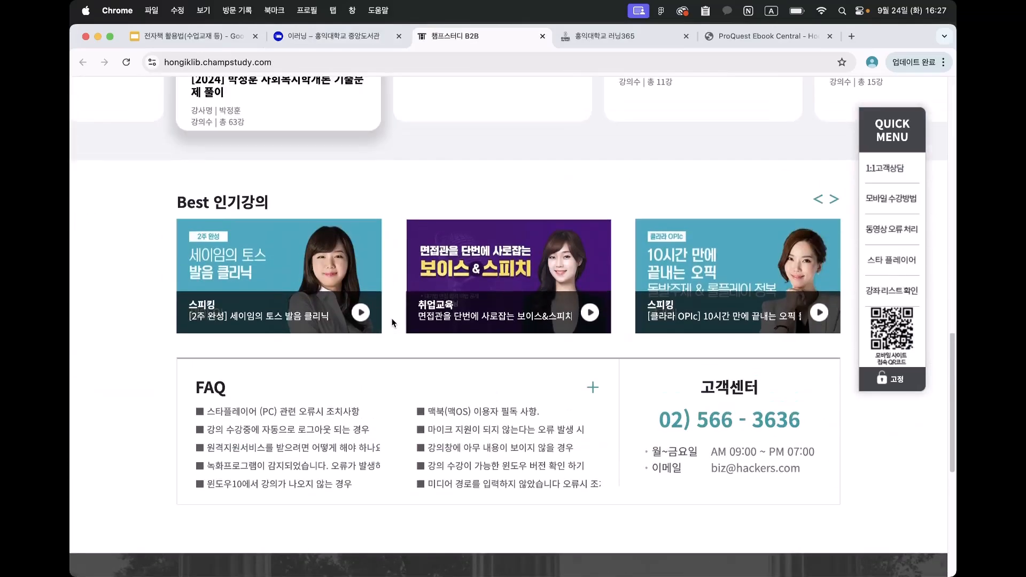
{"action": "scroll", "coordinate": [391, 323], "scroll_direction": "up", "scroll_amount": 2}
{"action": "scroll", "coordinate": [392, 322], "scroll_direction": "up", "scroll_amount": 12}
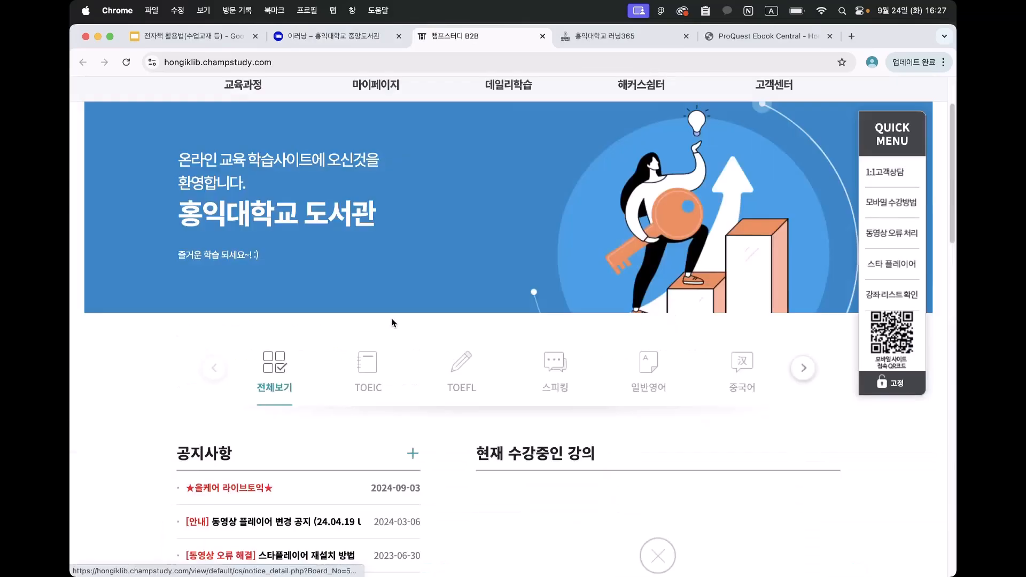
{"action": "left_click", "coordinate": [543, 36]}
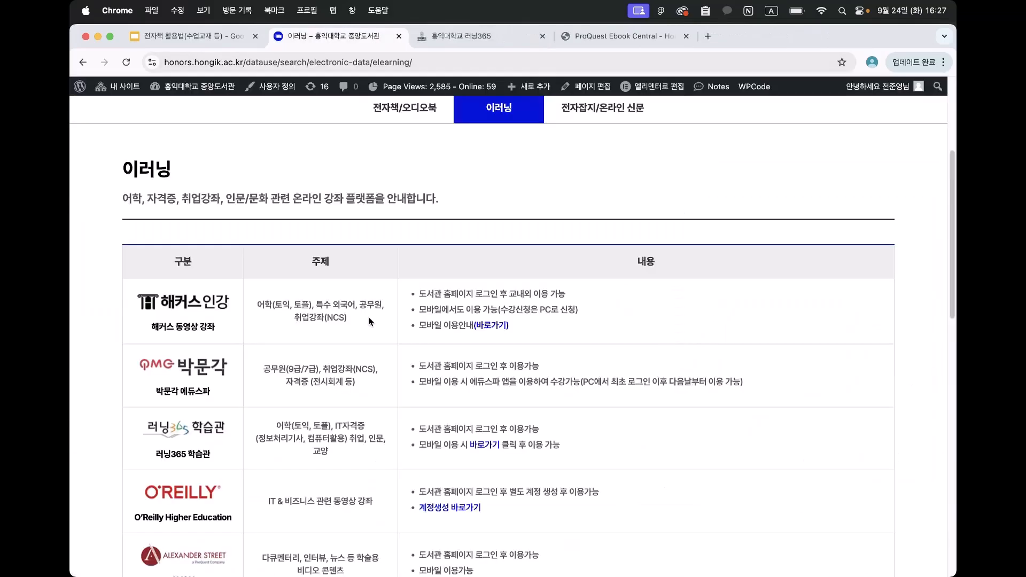
Open the library's 전자잡지/온라인 신문 page and go to its list of magazine and newspaper platforms.
{"action": "scroll", "coordinate": [547, 335], "scroll_direction": "up", "scroll_amount": 3}
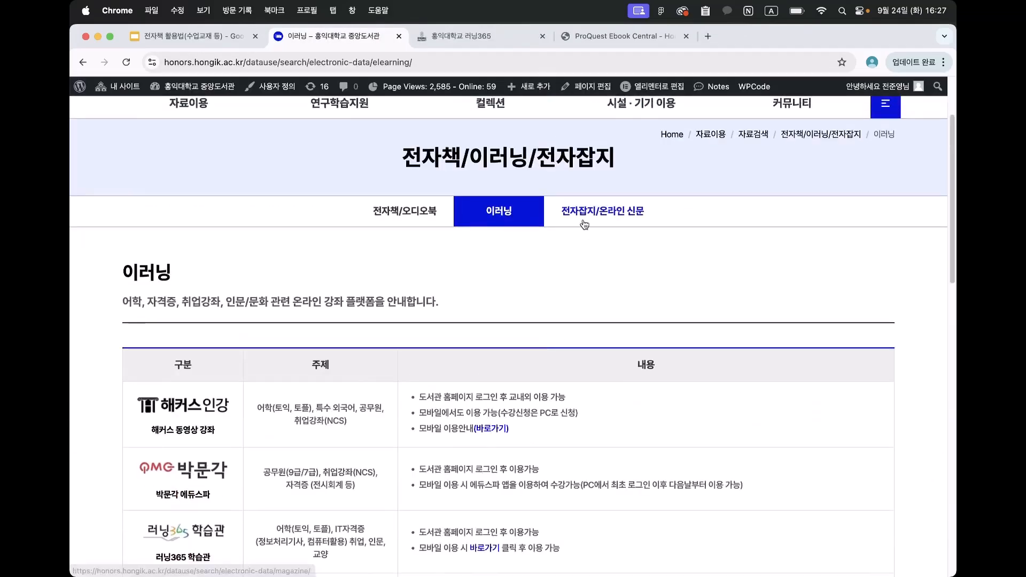
{"action": "left_click", "coordinate": [585, 224]}
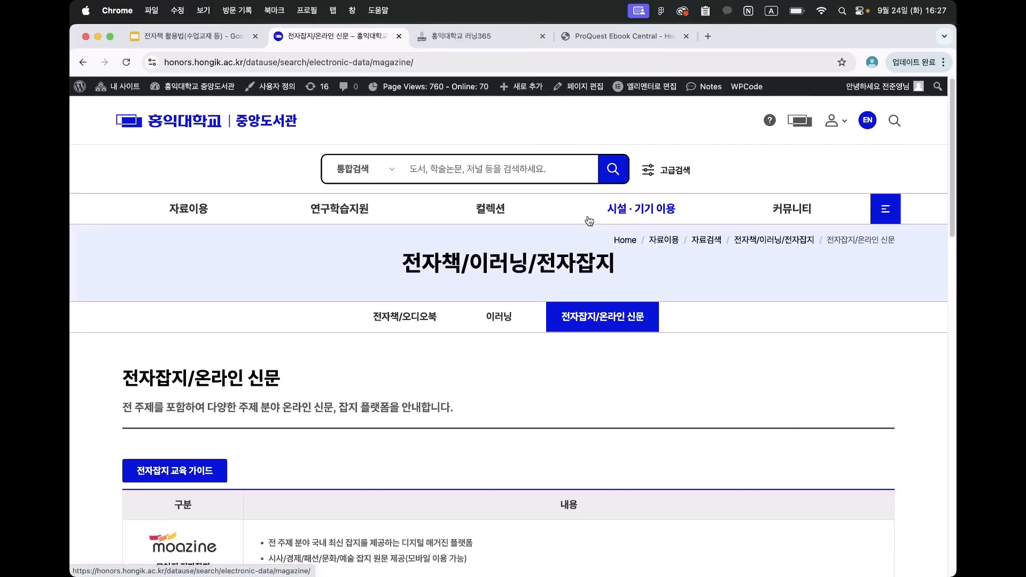
{"action": "scroll", "coordinate": [598, 320], "scroll_direction": "down", "scroll_amount": 3}
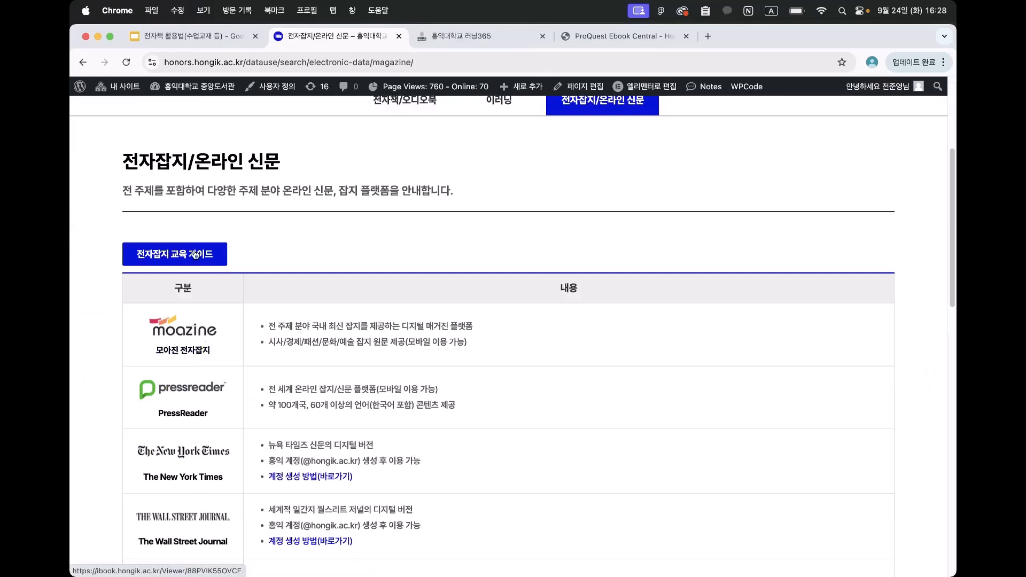
Open the 전자잡지 교육 가이드 and leaf through it to the final page on The Vogue Archive.
{"action": "left_click", "coordinate": [166, 253]}
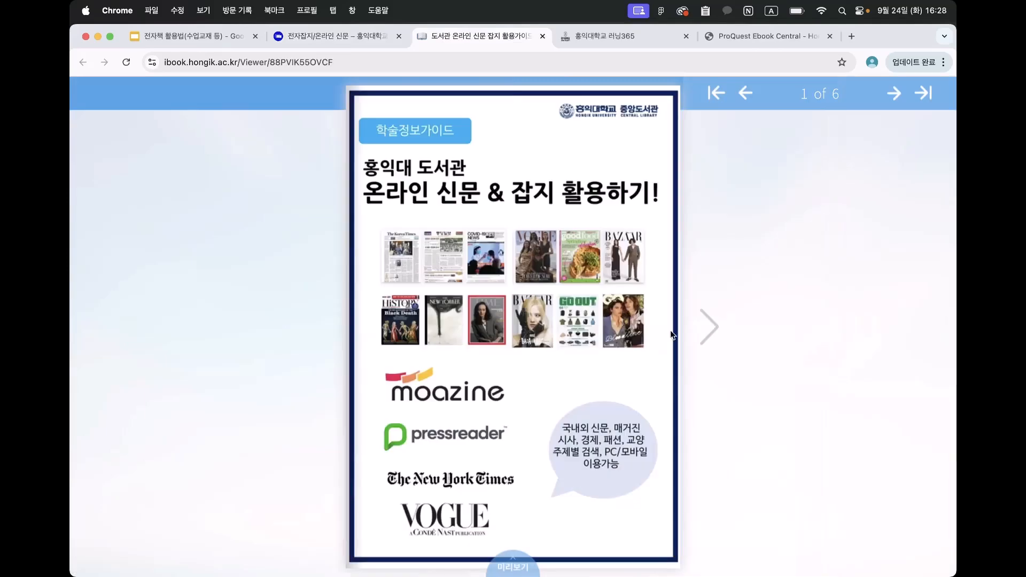
{"action": "left_click", "coordinate": [717, 333]}
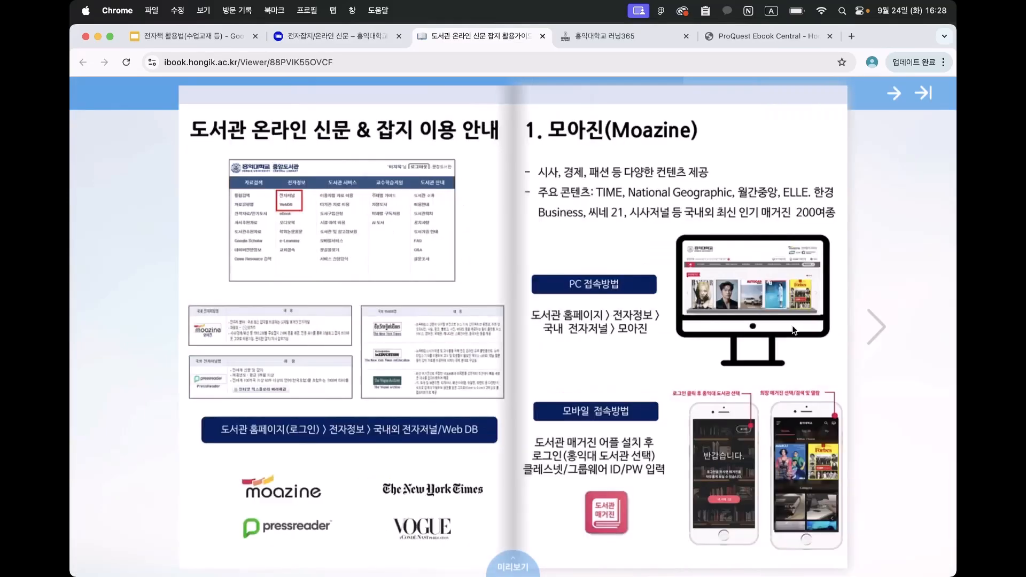
{"action": "left_click", "coordinate": [875, 327]}
{"action": "left_click", "coordinate": [875, 327]}
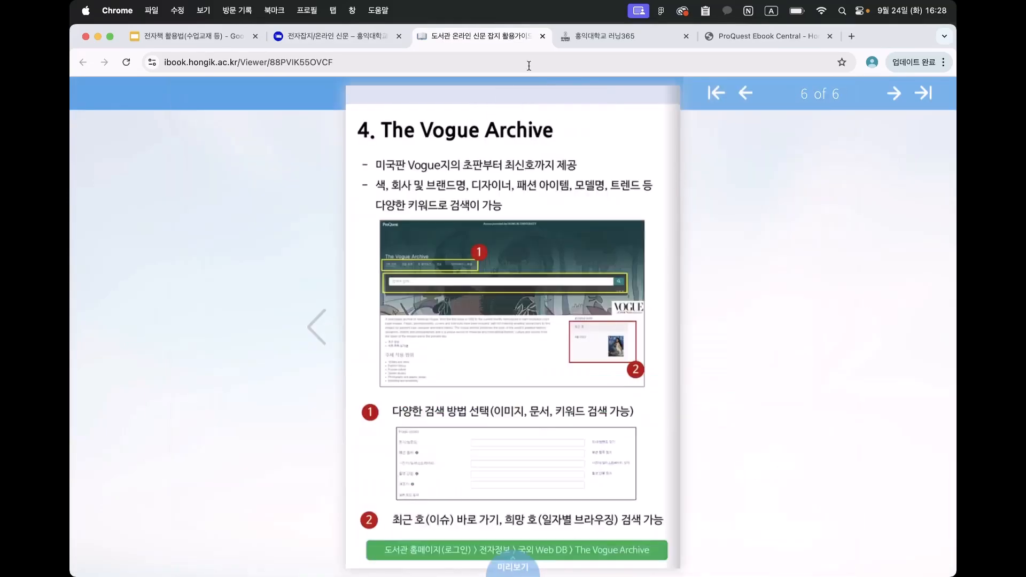
Return to the magazine platform list, open 모아진 전자잡지 (moazine) and enter its domestic magazines (국내잡지) section.
{"action": "left_click", "coordinate": [334, 42]}
{"action": "scroll", "coordinate": [331, 278], "scroll_direction": "down", "scroll_amount": 1}
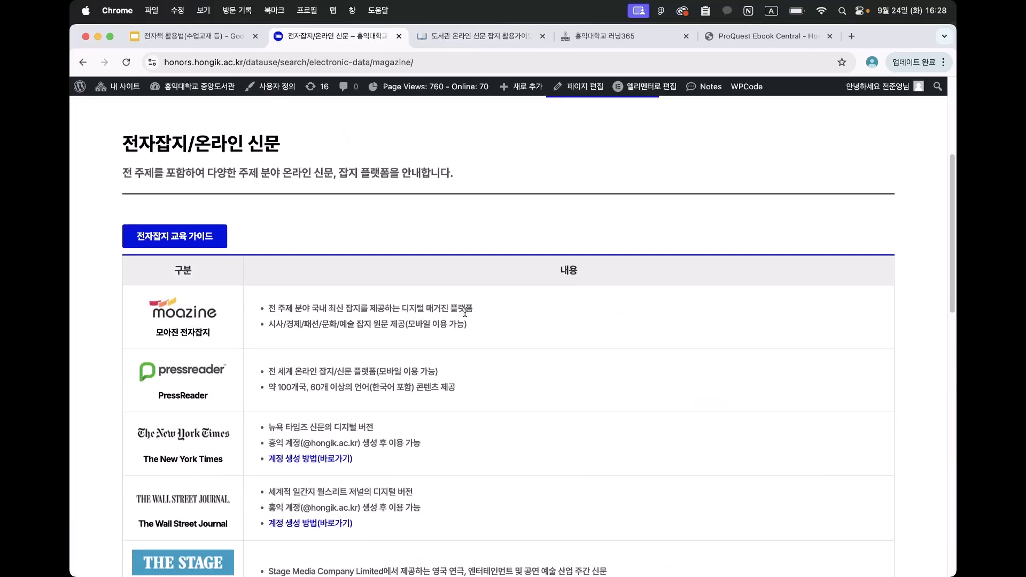
{"action": "left_click", "coordinate": [192, 320]}
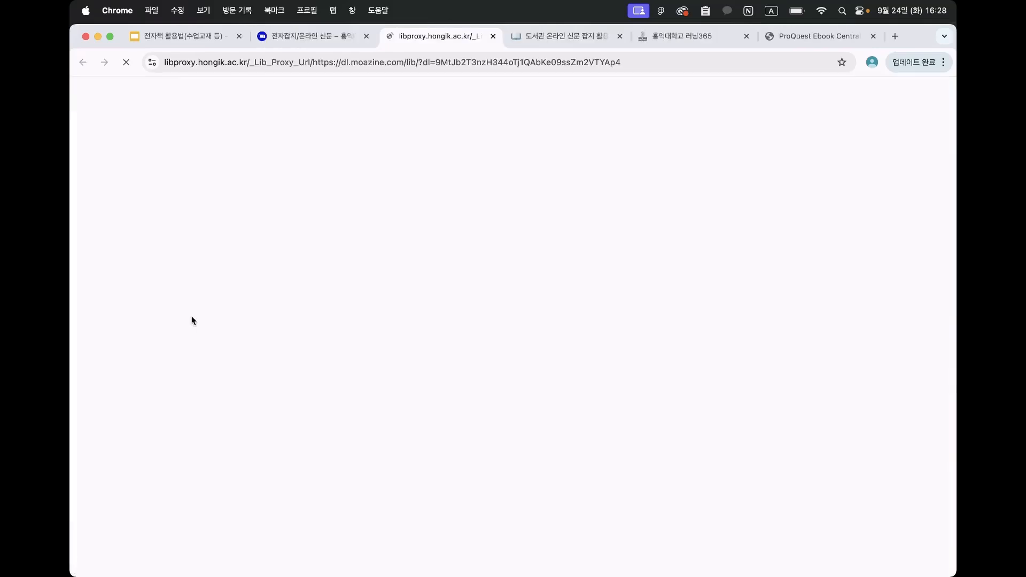
{"action": "scroll", "coordinate": [528, 284], "scroll_direction": "down", "scroll_amount": 2}
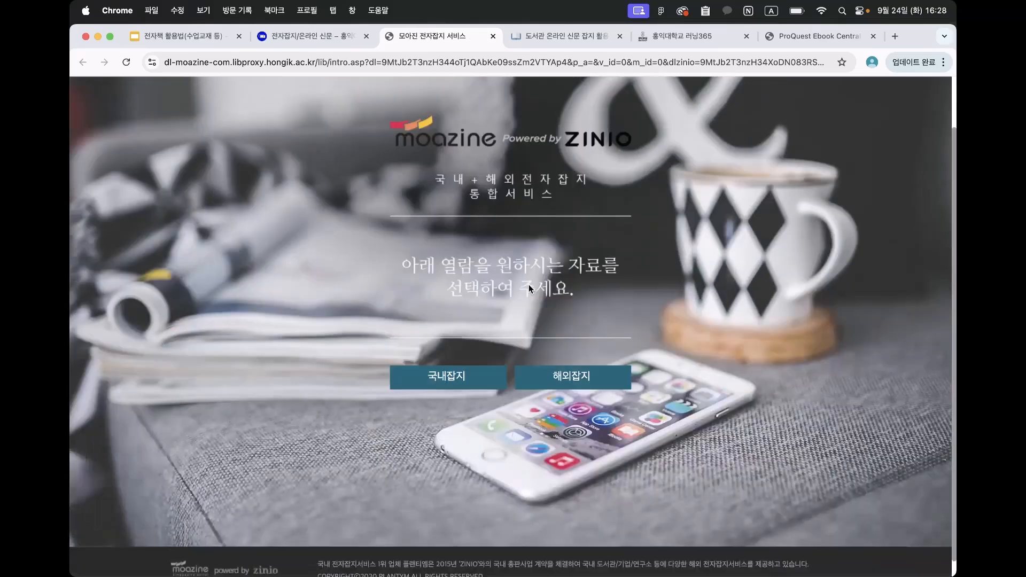
{"action": "left_click", "coordinate": [425, 379]}
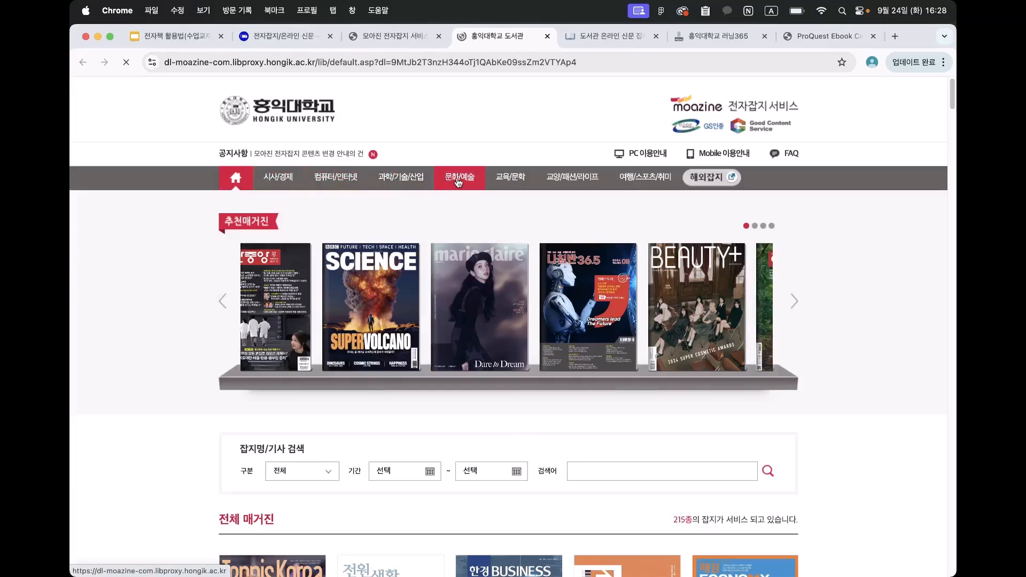
Page through the recommended magazines (추천매거진) carousel on the moazine home page.
{"action": "scroll", "coordinate": [572, 179], "scroll_direction": "down", "scroll_amount": 3}
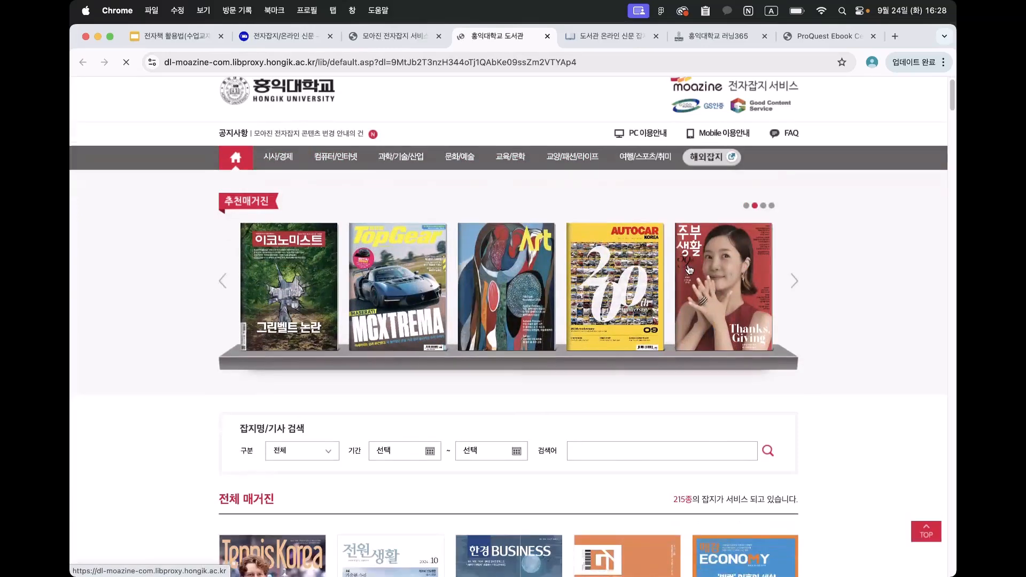
{"action": "left_click", "coordinate": [794, 227]}
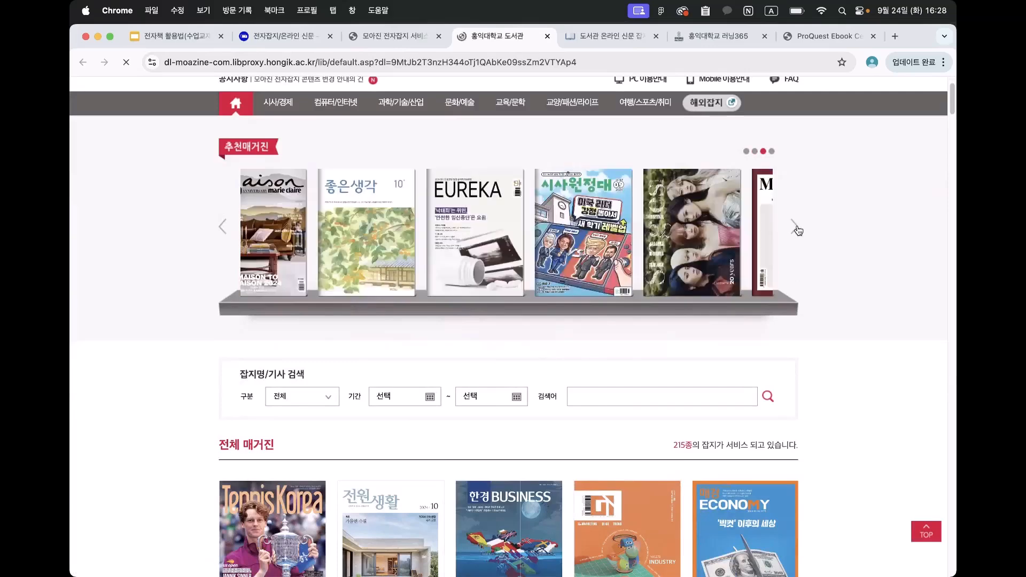
{"action": "left_click", "coordinate": [795, 227]}
{"action": "scroll", "coordinate": [798, 231], "scroll_direction": "up", "scroll_amount": 1}
{"action": "scroll", "coordinate": [798, 232], "scroll_direction": "up", "scroll_amount": 2}
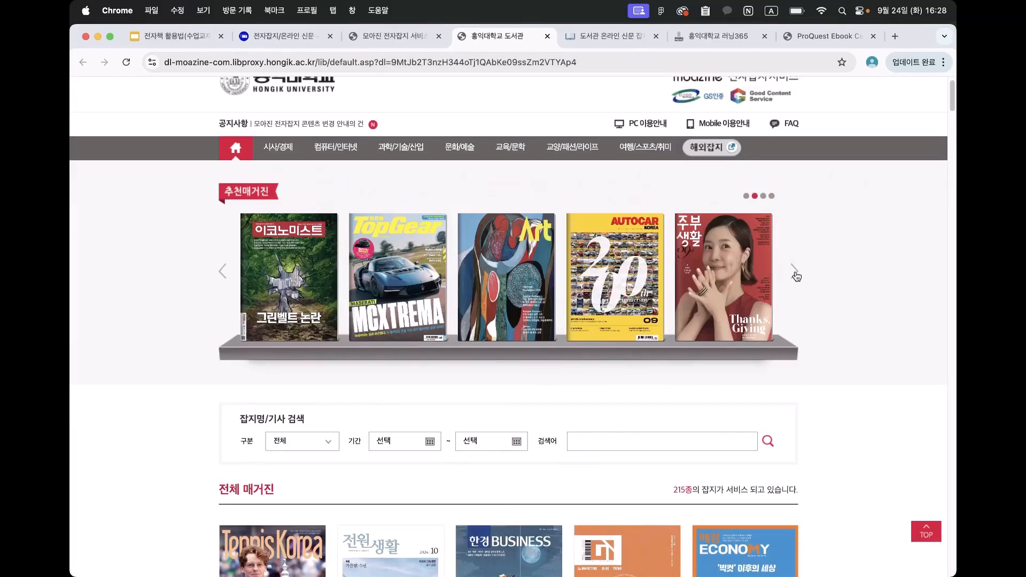
Browse the full magazine list (전체 매거진) and locate the October 2024 issue of 탑기어.
{"action": "scroll", "coordinate": [795, 276], "scroll_direction": "down", "scroll_amount": 5}
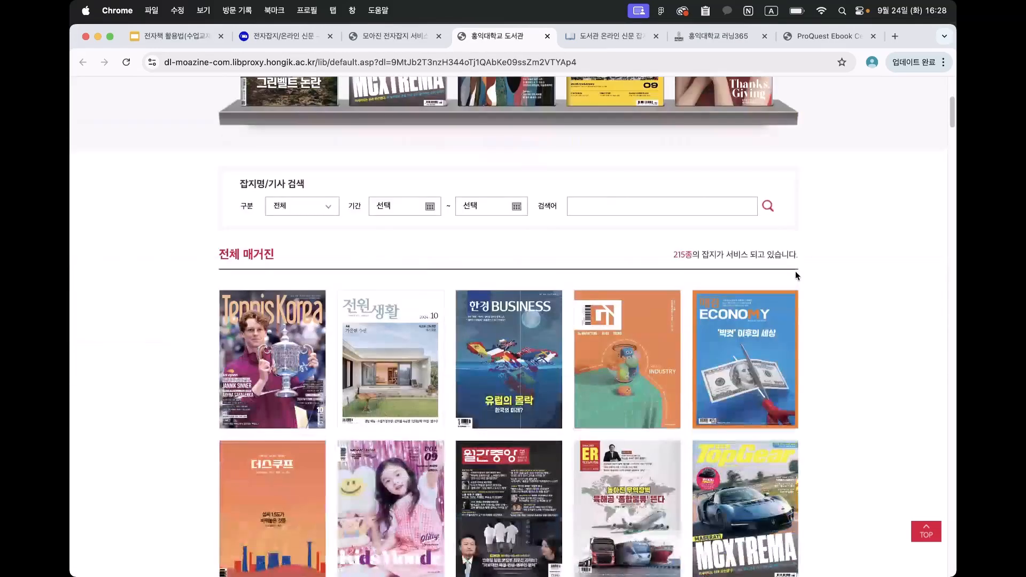
{"action": "scroll", "coordinate": [795, 271], "scroll_direction": "down", "scroll_amount": 5}
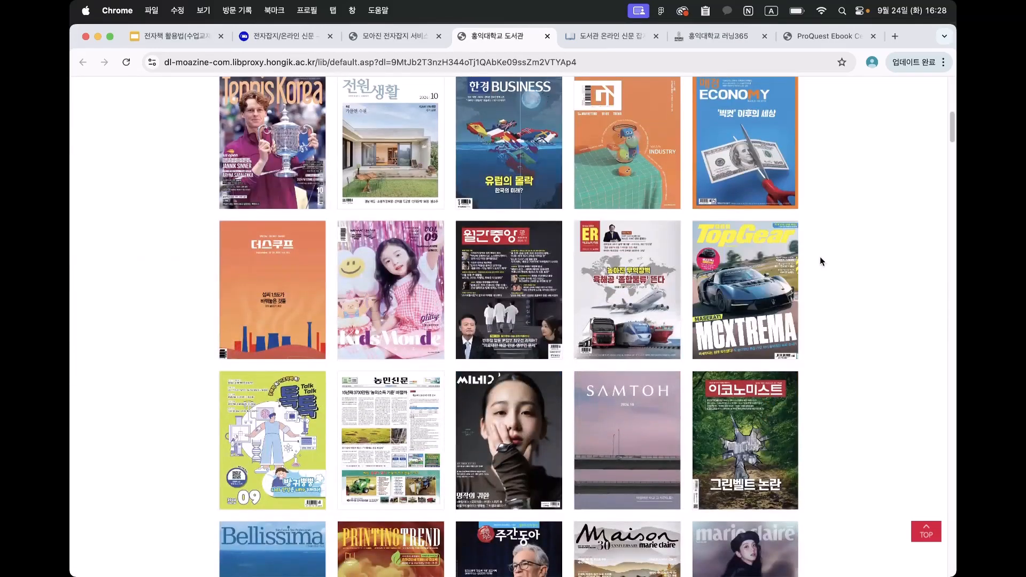
{"action": "scroll", "coordinate": [821, 257], "scroll_direction": "down", "scroll_amount": 4}
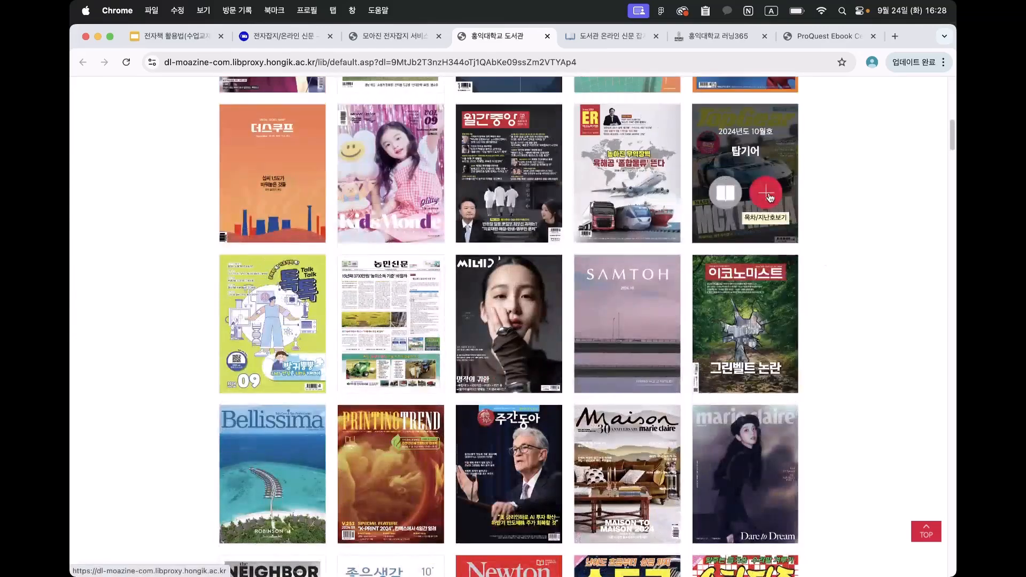
{"action": "scroll", "coordinate": [789, 257], "scroll_direction": "up", "scroll_amount": 2}
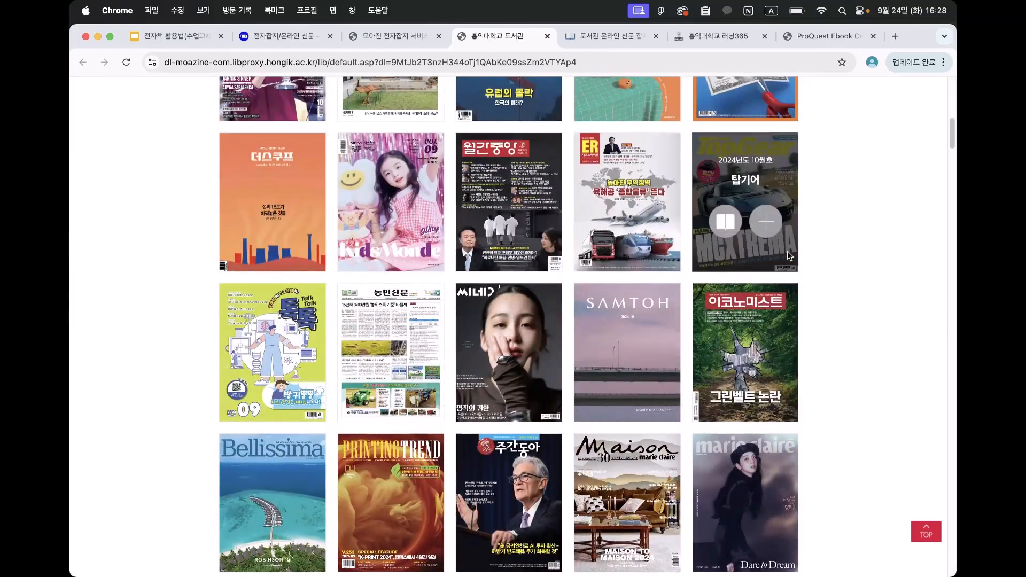
Switch the moazine magazine list to the 시사/경제 category and browse its titles down to Insight Korea.
{"action": "scroll", "coordinate": [790, 256], "scroll_direction": "down", "scroll_amount": 4}
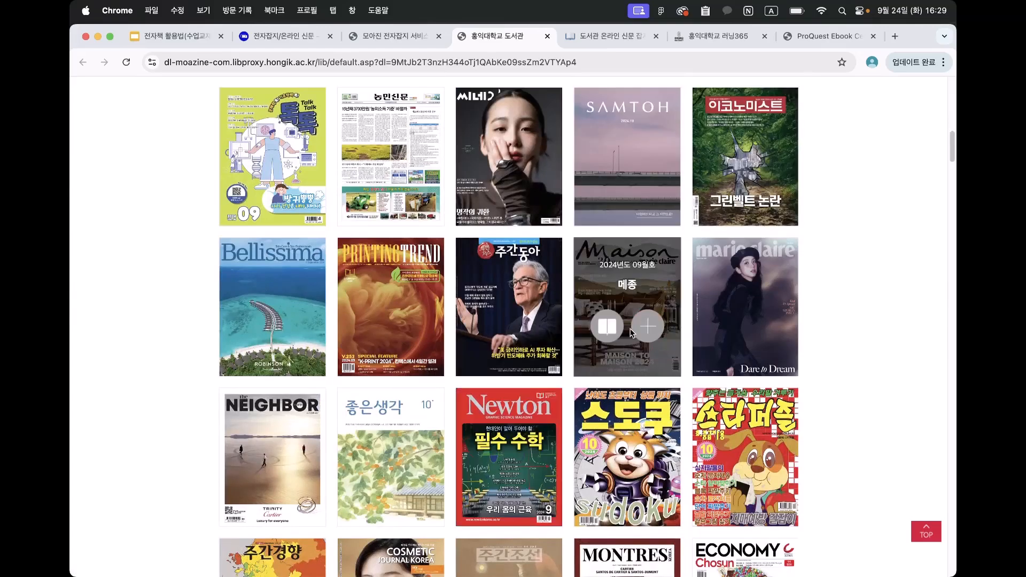
{"action": "left_click", "coordinate": [631, 332]}
{"action": "left_click", "coordinate": [290, 179]}
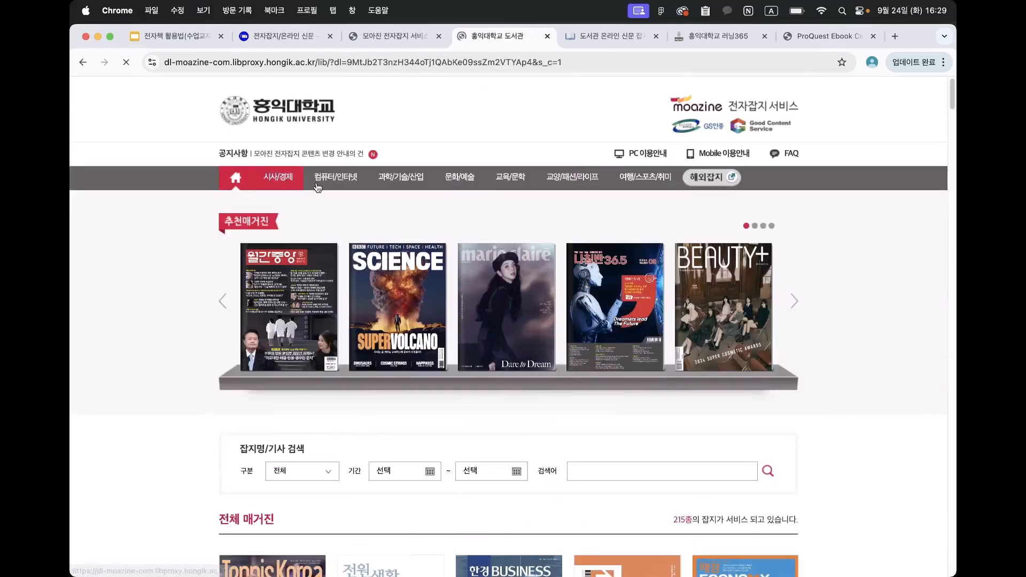
{"action": "scroll", "coordinate": [471, 265], "scroll_direction": "down", "scroll_amount": 4}
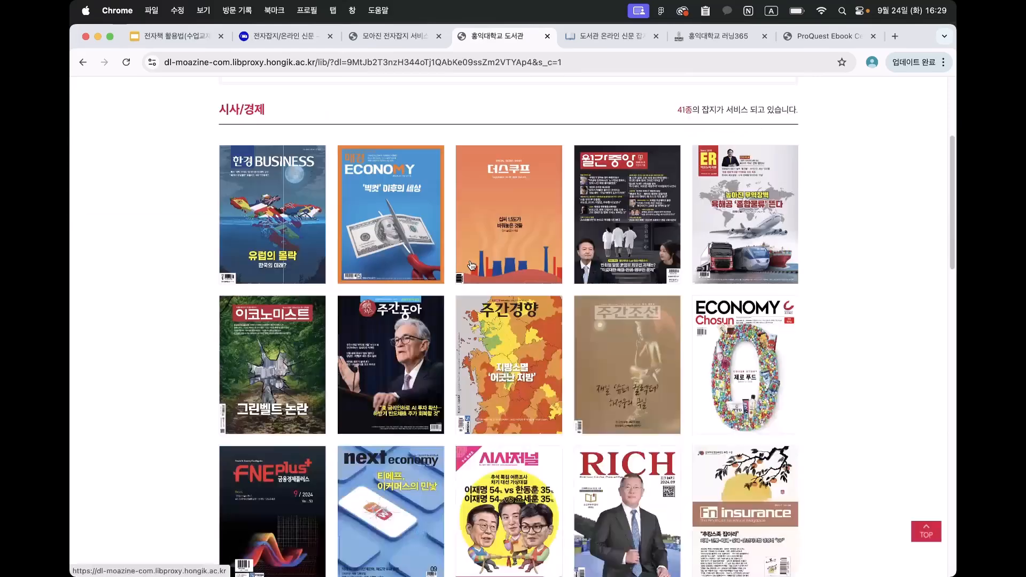
{"action": "scroll", "coordinate": [233, 283], "scroll_direction": "down", "scroll_amount": 1}
{"action": "scroll", "coordinate": [232, 283], "scroll_direction": "down", "scroll_amount": 2}
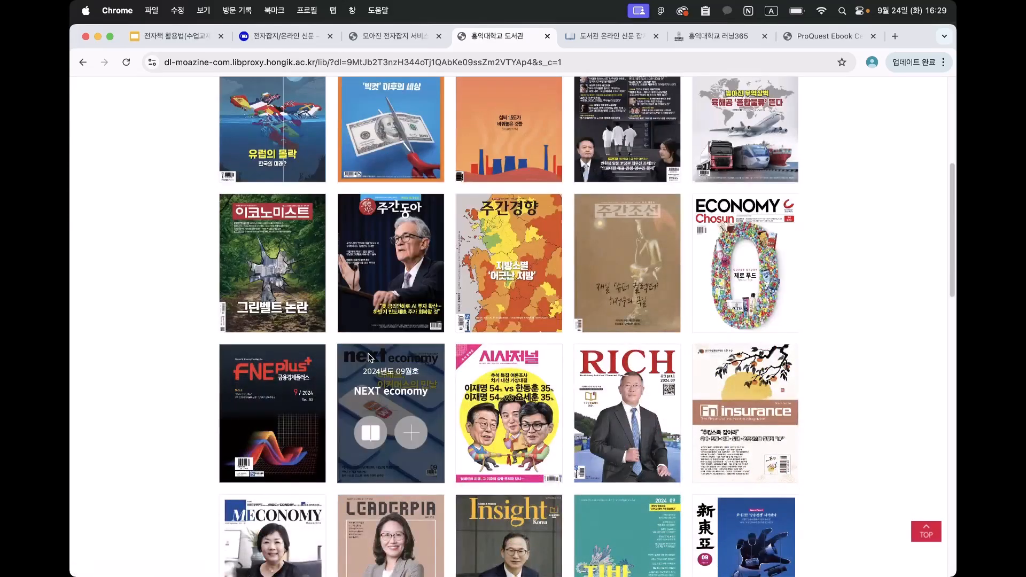
{"action": "scroll", "coordinate": [210, 378], "scroll_direction": "down", "scroll_amount": 5}
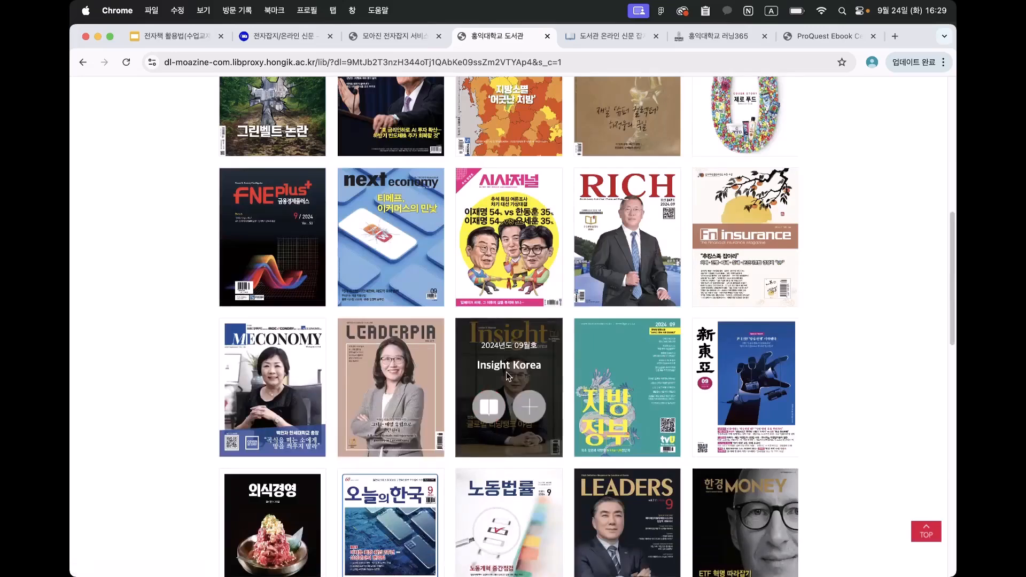
Open the contents and back-issue page of Insight Korea and open its September 2024 issue for reading.
{"action": "left_click", "coordinate": [526, 410]}
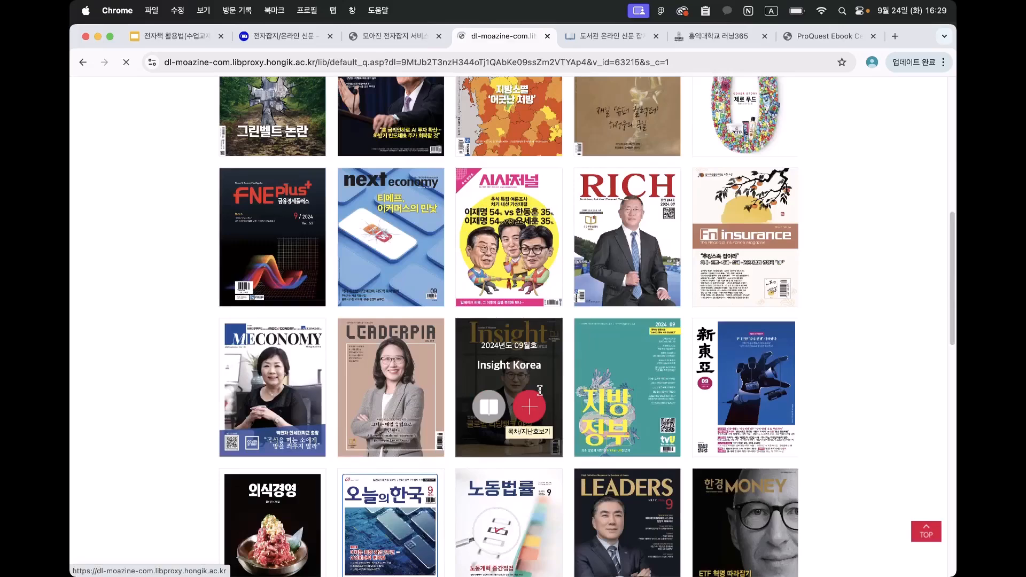
{"action": "scroll", "coordinate": [497, 393], "scroll_direction": "down", "scroll_amount": 6}
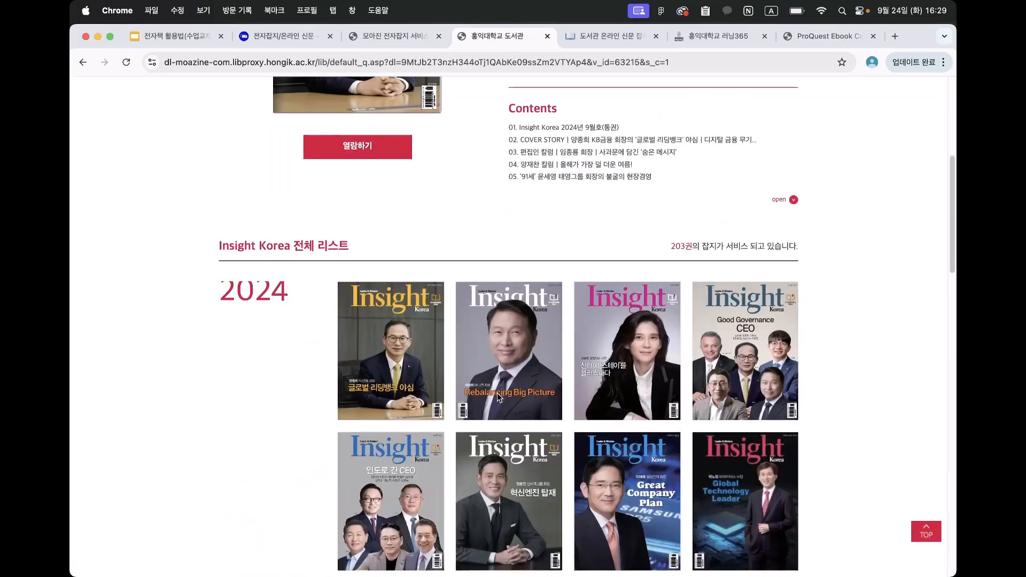
{"action": "scroll", "coordinate": [497, 393], "scroll_direction": "down", "scroll_amount": 2}
{"action": "left_click", "coordinate": [375, 269]}
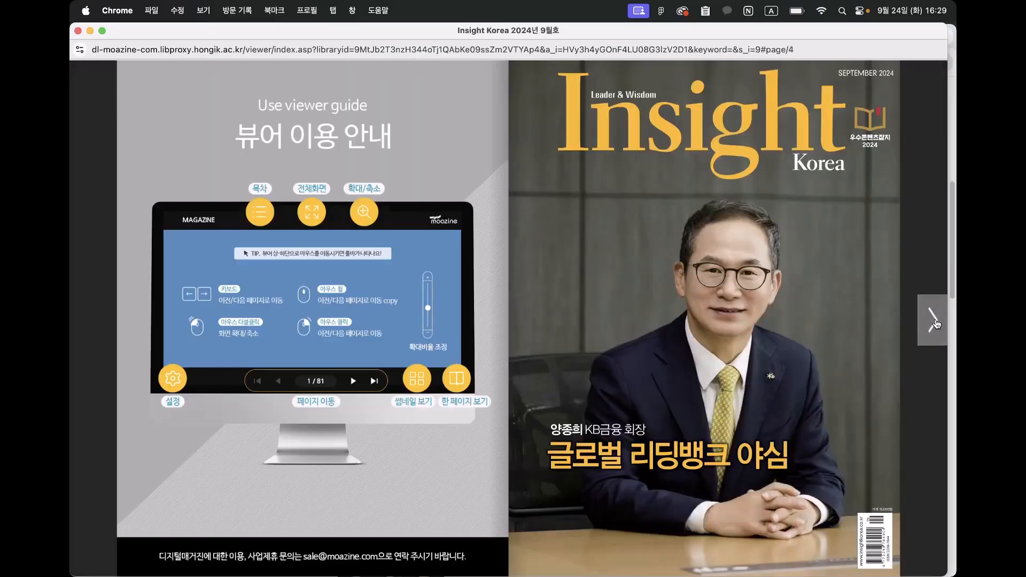
Leaf through the opening pages of the Insight Korea issue to page 14 and close the viewer window.
{"action": "left_click", "coordinate": [932, 319]}
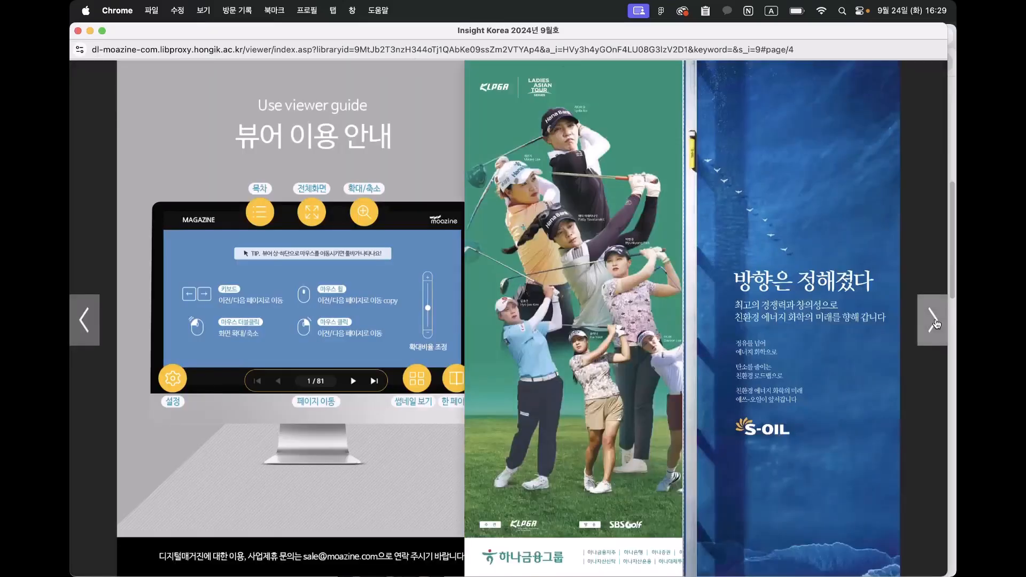
{"action": "left_click", "coordinate": [932, 320]}
{"action": "left_click", "coordinate": [932, 319]}
{"action": "left_click", "coordinate": [932, 320]}
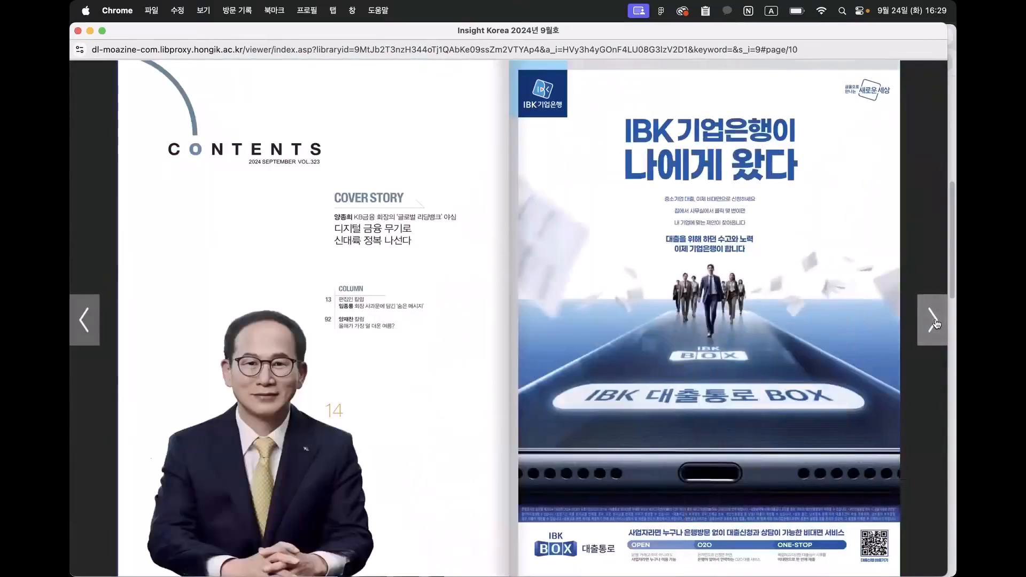
{"action": "left_click", "coordinate": [933, 320]}
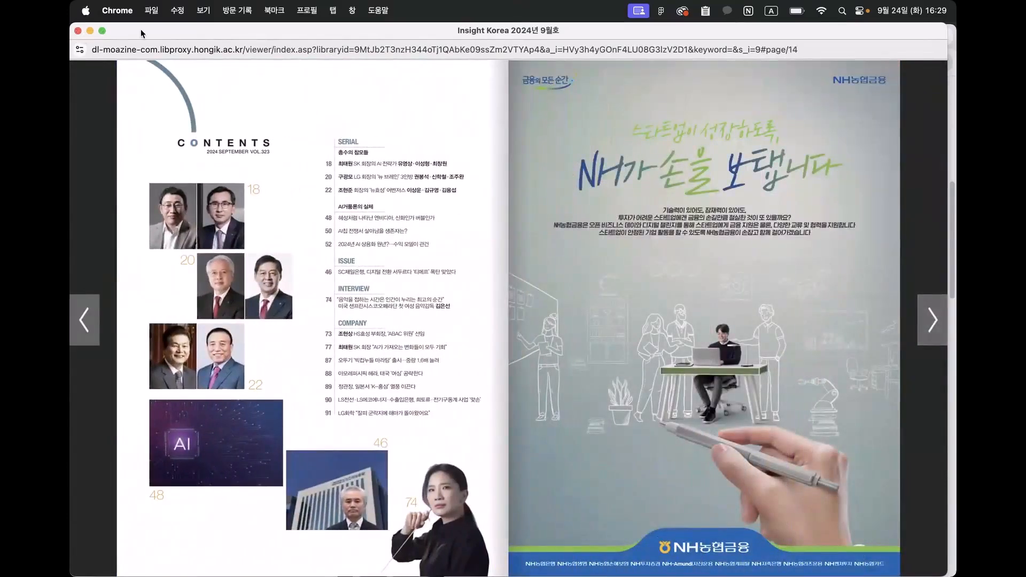
{"action": "left_click_drag", "start_coordinate": [143, 35], "coordinate": [197, 170]}
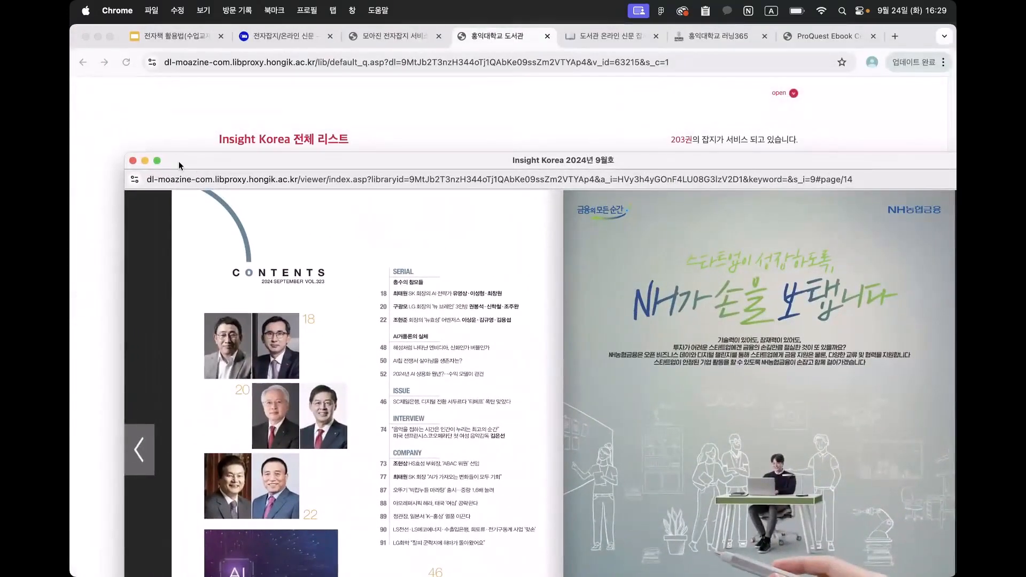
{"action": "left_click", "coordinate": [132, 160]}
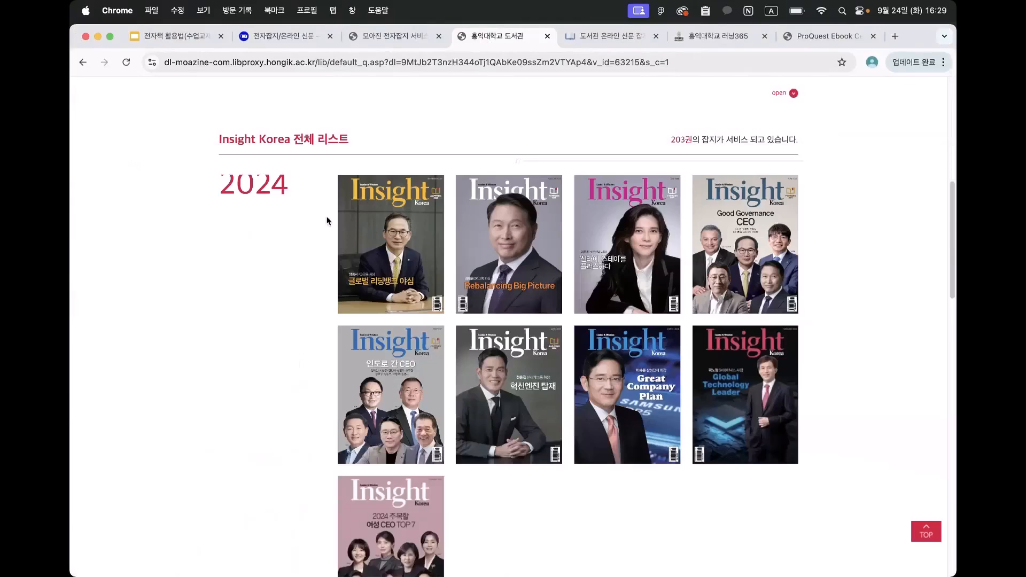
Return to the library's magazine platform list, open PressReader and dismiss its HotSpot welcome window.
{"action": "scroll", "coordinate": [328, 222], "scroll_direction": "up", "scroll_amount": 10}
{"action": "left_click", "coordinate": [389, 37]}
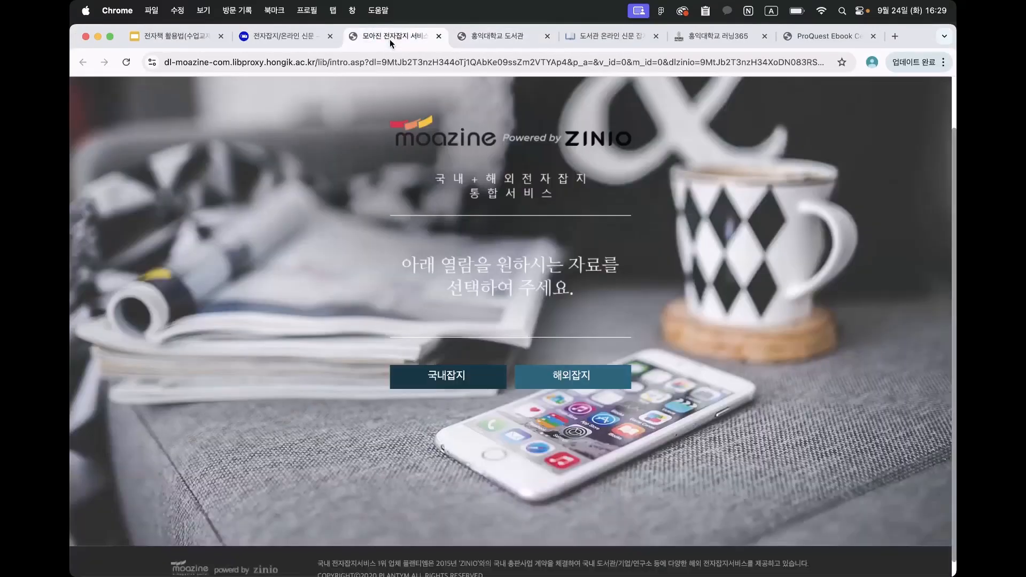
{"action": "left_click", "coordinate": [288, 37]}
{"action": "scroll", "coordinate": [370, 294], "scroll_direction": "down", "scroll_amount": 3}
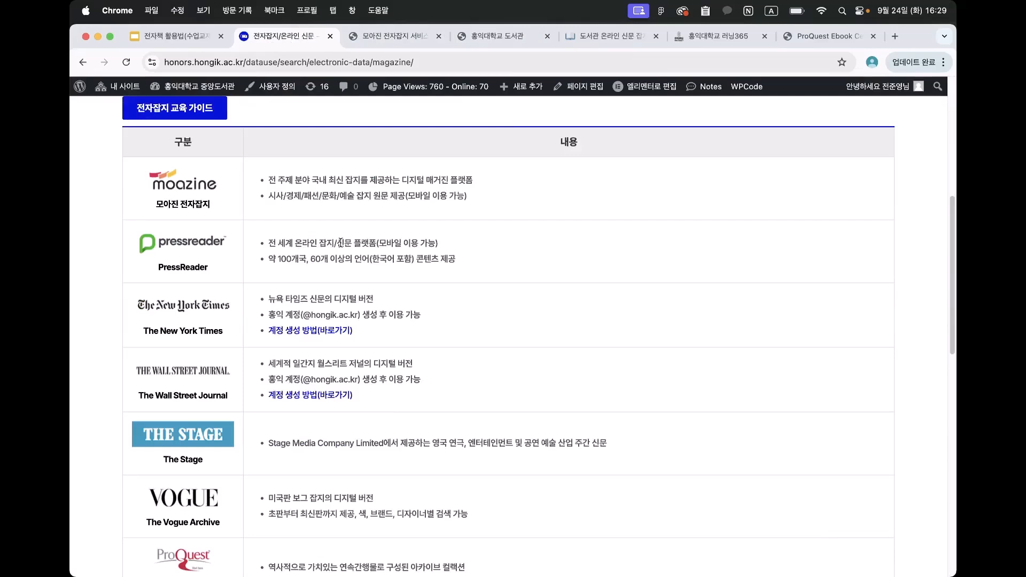
{"action": "left_click", "coordinate": [190, 248]}
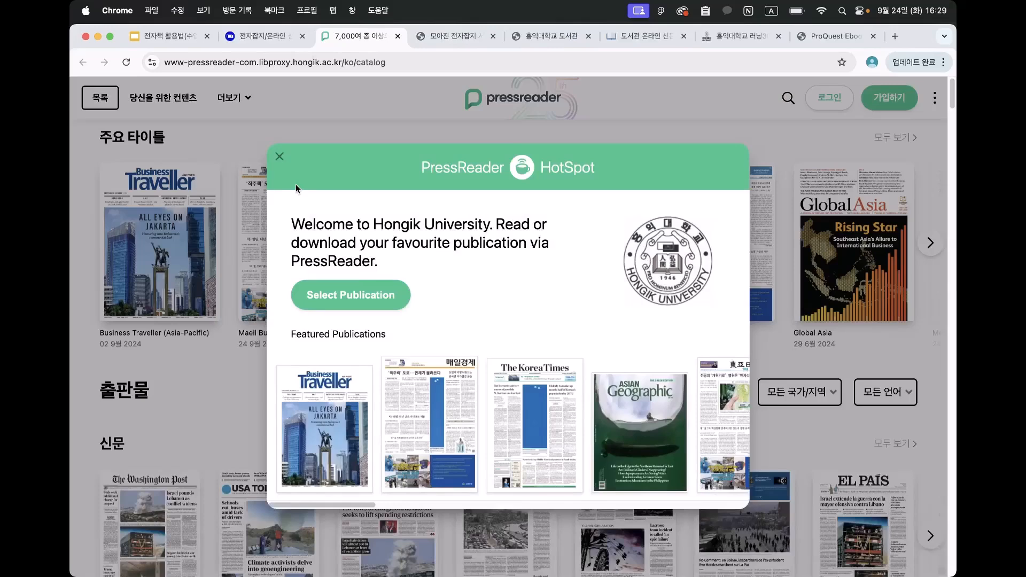
{"action": "left_click", "coordinate": [279, 158]}
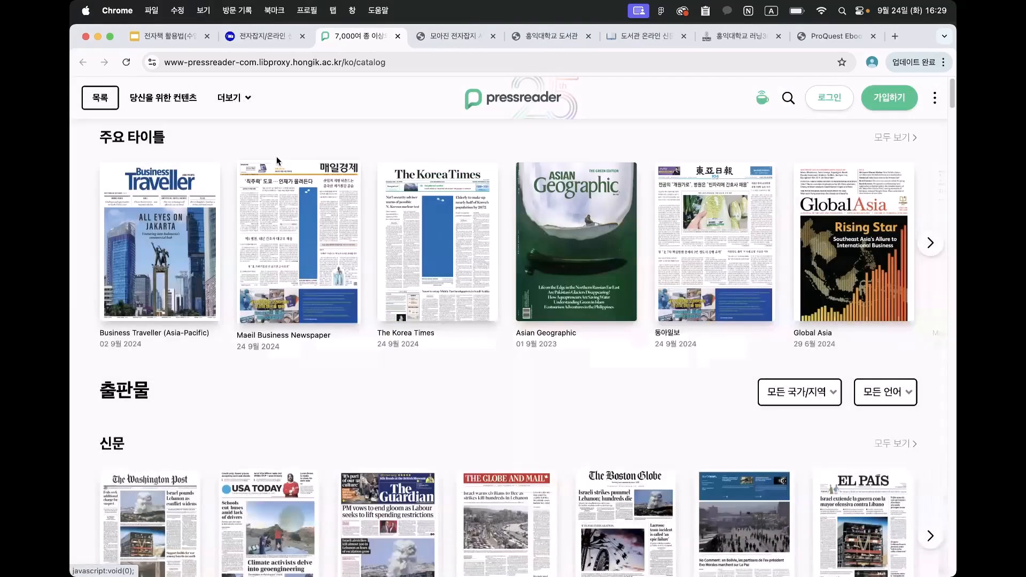
Browse the PressReader catalog from the featured titles (주요 타이틀) through newspapers, magazines and categories to 동물과 애완동물.
{"action": "left_click", "coordinate": [927, 244]}
{"action": "scroll", "coordinate": [671, 312], "scroll_direction": "down", "scroll_amount": 1}
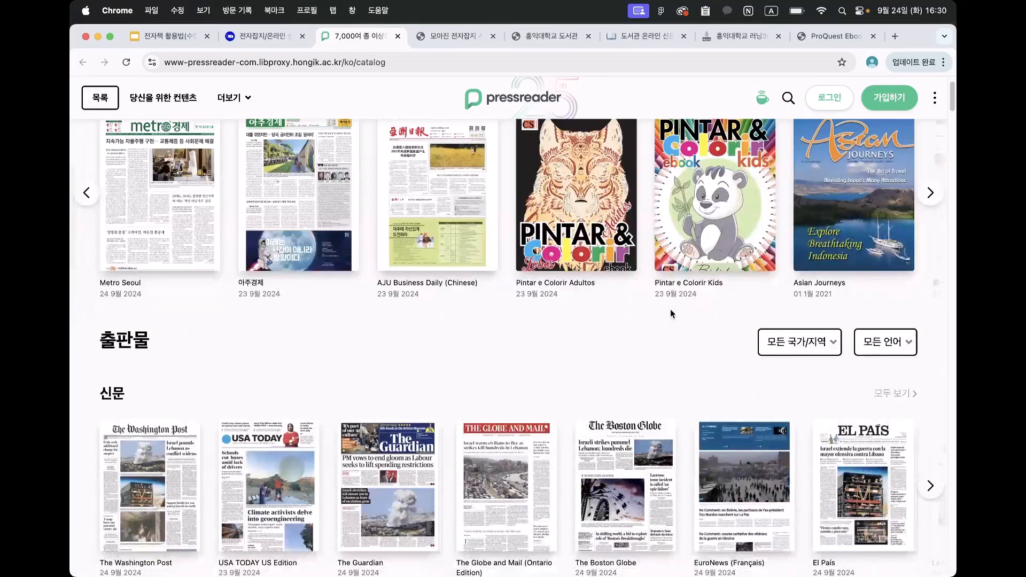
{"action": "scroll", "coordinate": [670, 314], "scroll_direction": "down", "scroll_amount": 10}
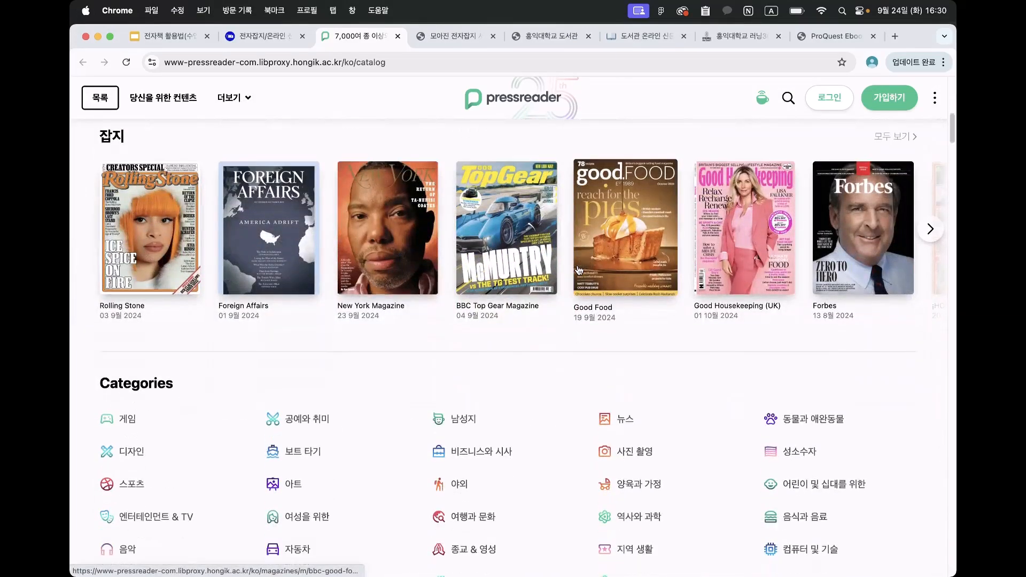
{"action": "scroll", "coordinate": [579, 270], "scroll_direction": "down", "scroll_amount": 9}
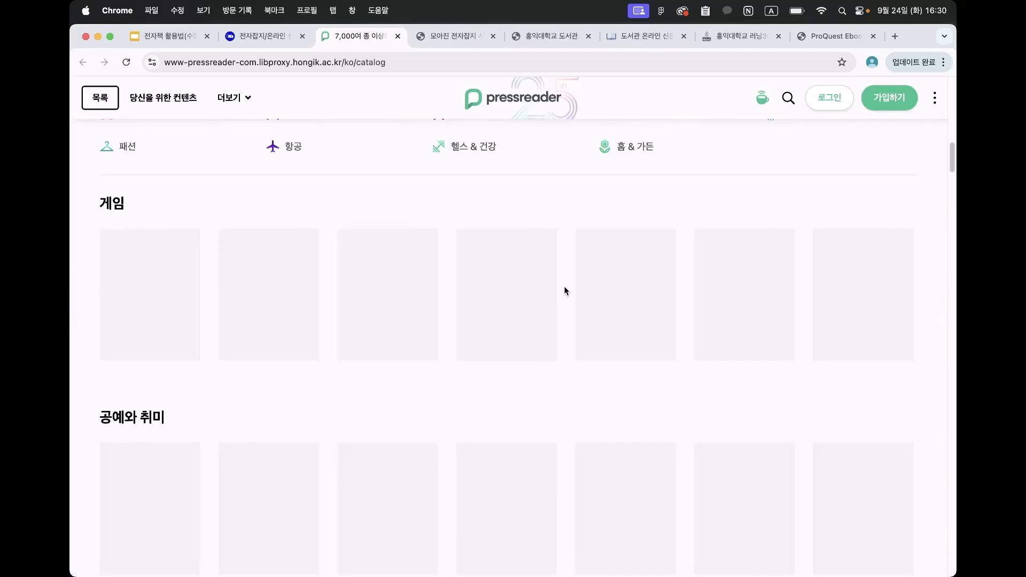
{"action": "scroll", "coordinate": [555, 320], "scroll_direction": "down", "scroll_amount": 1}
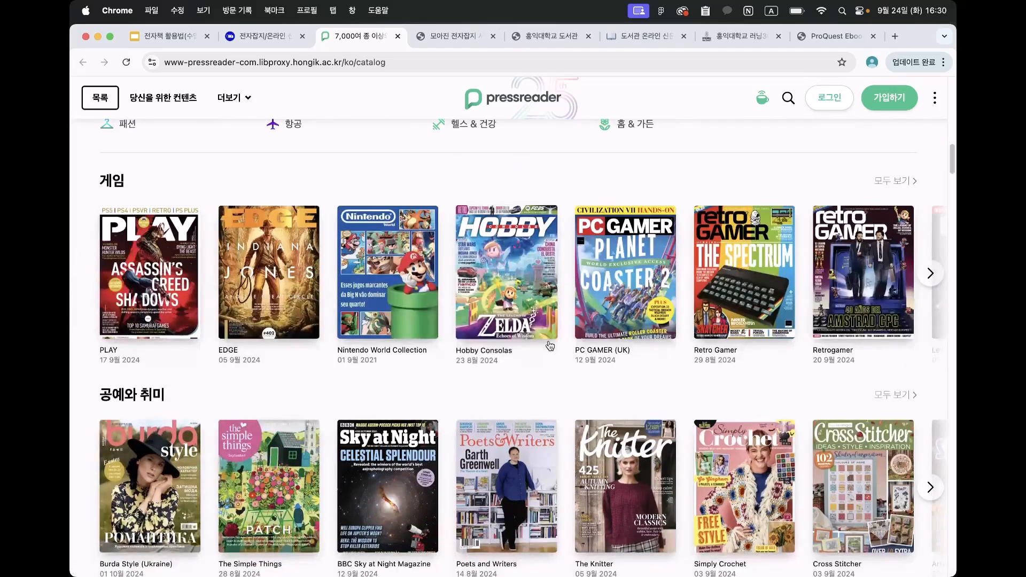
{"action": "scroll", "coordinate": [550, 346], "scroll_direction": "down", "scroll_amount": 3}
{"action": "scroll", "coordinate": [585, 303], "scroll_direction": "up", "scroll_amount": 1}
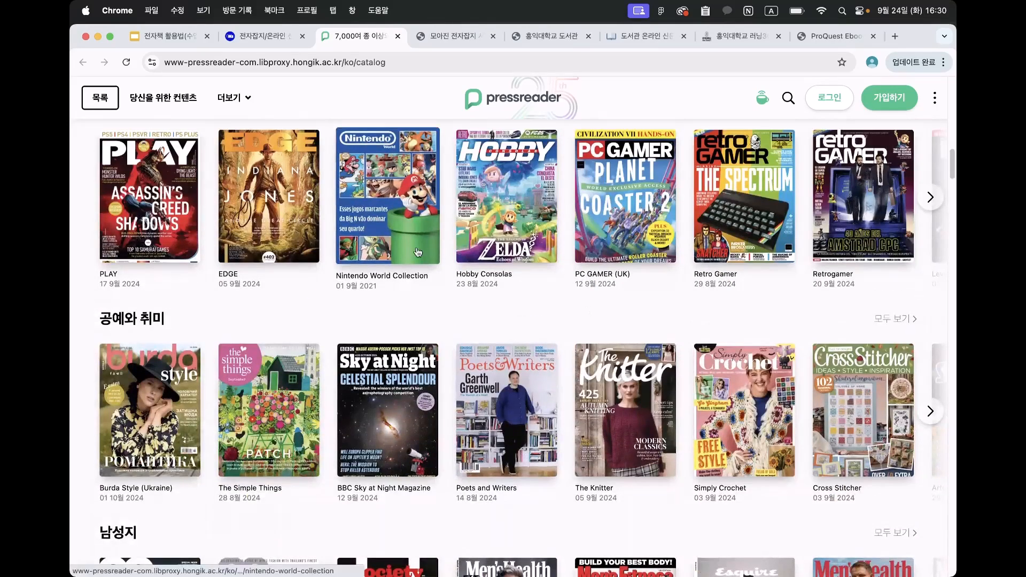
{"action": "scroll", "coordinate": [450, 277], "scroll_direction": "down", "scroll_amount": 1}
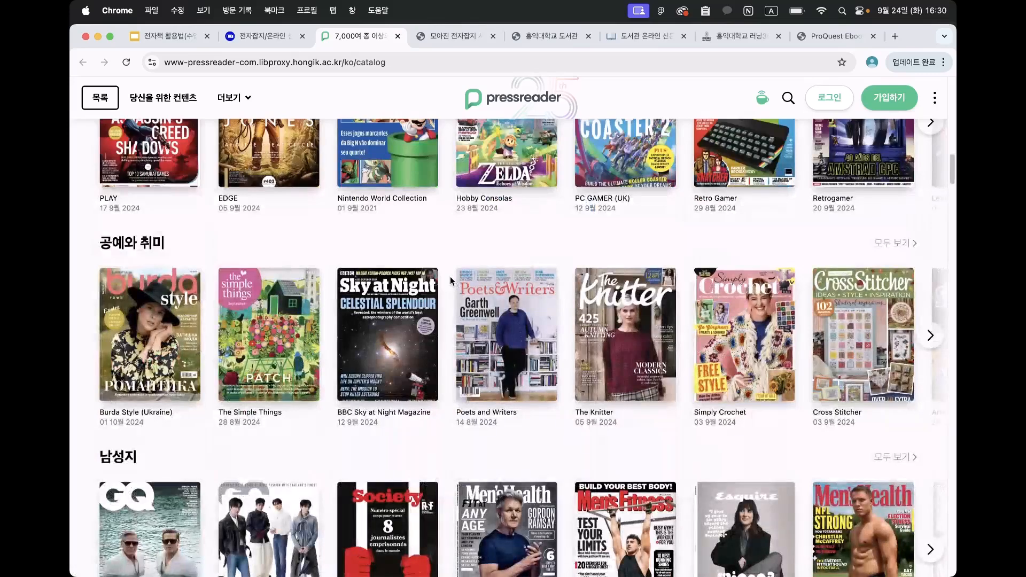
{"action": "scroll", "coordinate": [450, 276], "scroll_direction": "down", "scroll_amount": 4}
{"action": "scroll", "coordinate": [302, 299], "scroll_direction": "up", "scroll_amount": 1}
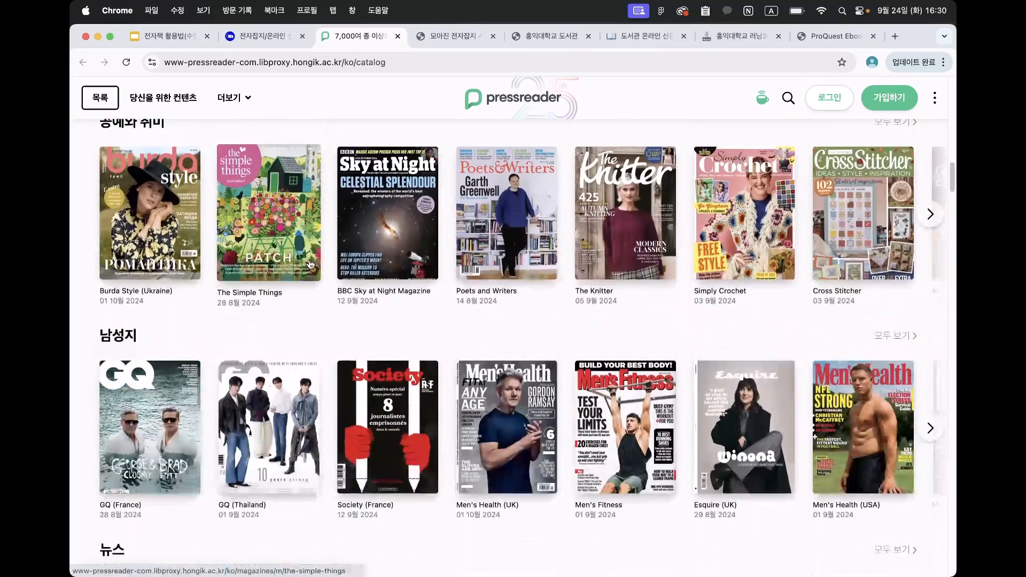
{"action": "scroll", "coordinate": [305, 299], "scroll_direction": "down", "scroll_amount": 4}
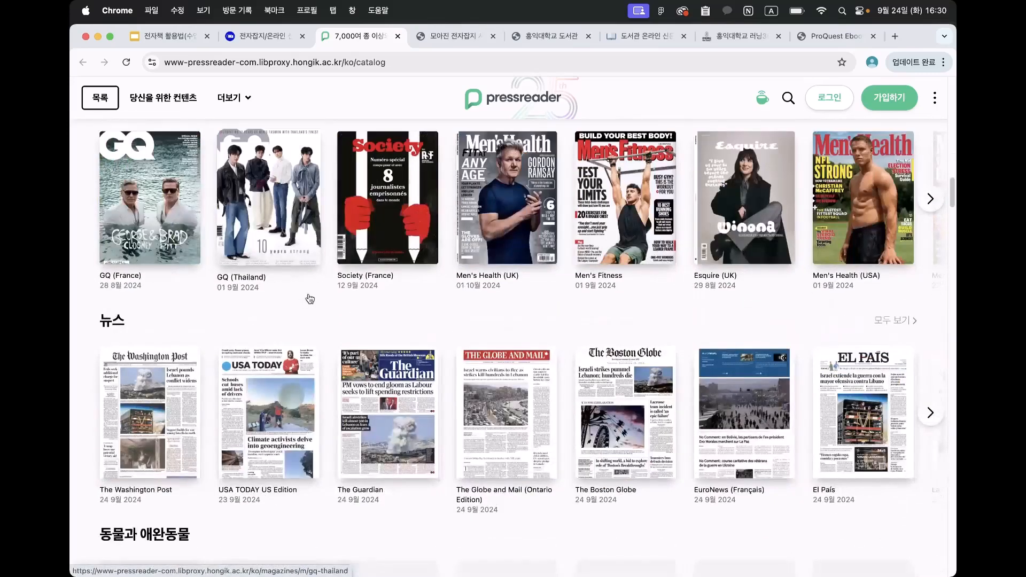
{"action": "scroll", "coordinate": [310, 298], "scroll_direction": "down", "scroll_amount": 3}
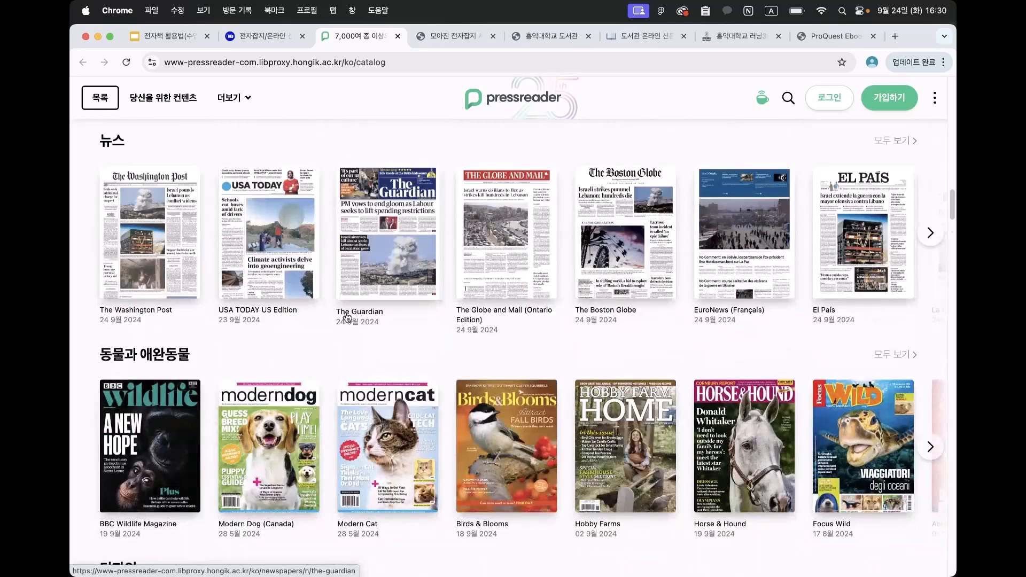
{"action": "scroll", "coordinate": [342, 320], "scroll_direction": "down", "scroll_amount": 4}
Open Modern Dog (Canada), point out its country and language, and start reading the 28 May 2024 issue.
{"action": "left_click", "coordinate": [278, 242]}
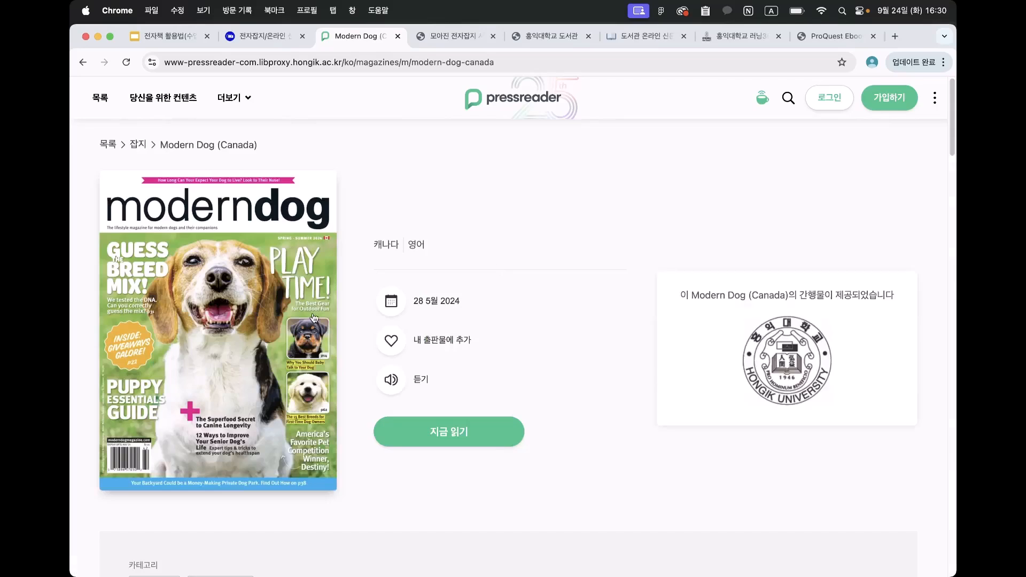
{"action": "left_click_drag", "start_coordinate": [374, 244], "coordinate": [422, 245]}
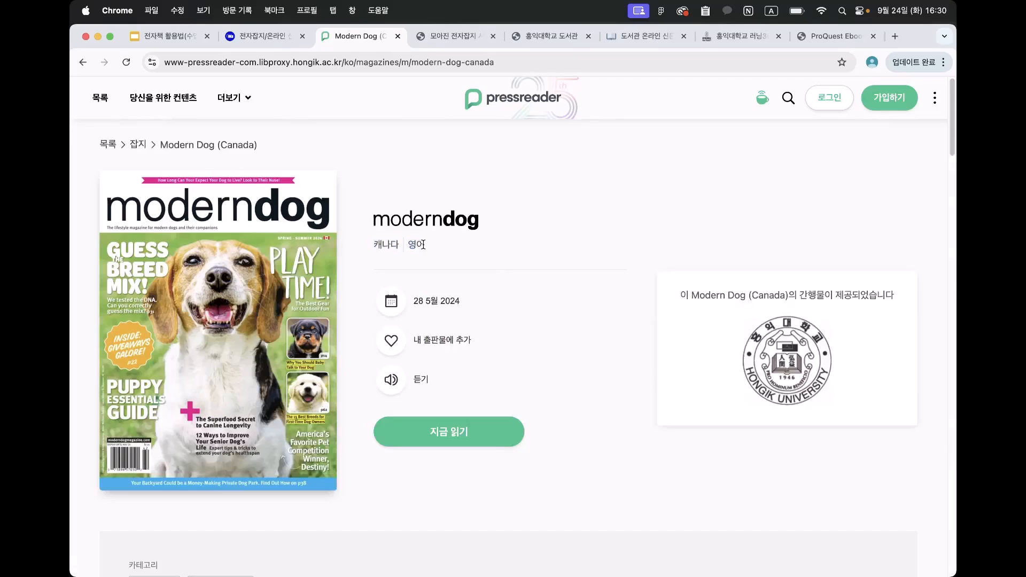
{"action": "left_click", "coordinate": [434, 429]}
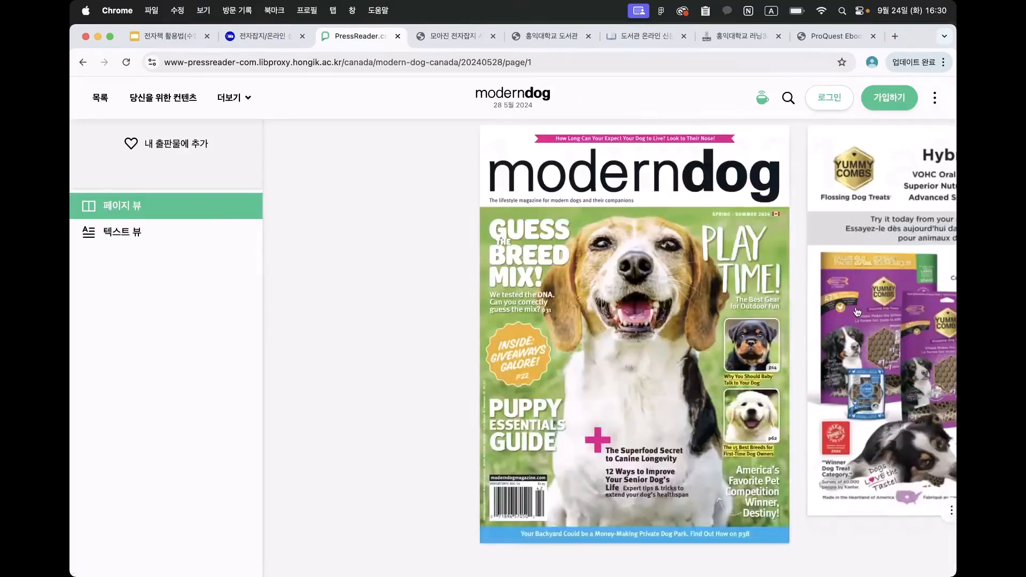
Leaf through the Modern Dog issue in page view from the front page to the THE SCOOP section.
{"action": "scroll", "coordinate": [737, 308], "scroll_direction": "right", "scroll_amount": 10}
{"action": "scroll", "coordinate": [737, 307], "scroll_direction": "right", "scroll_amount": 15}
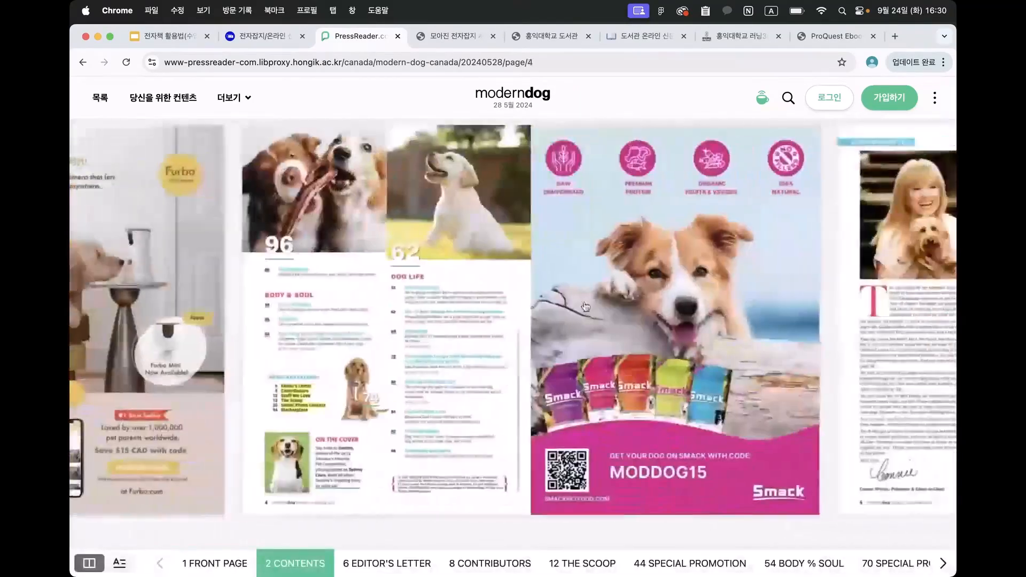
{"action": "scroll", "coordinate": [474, 302], "scroll_direction": "right", "scroll_amount": 5}
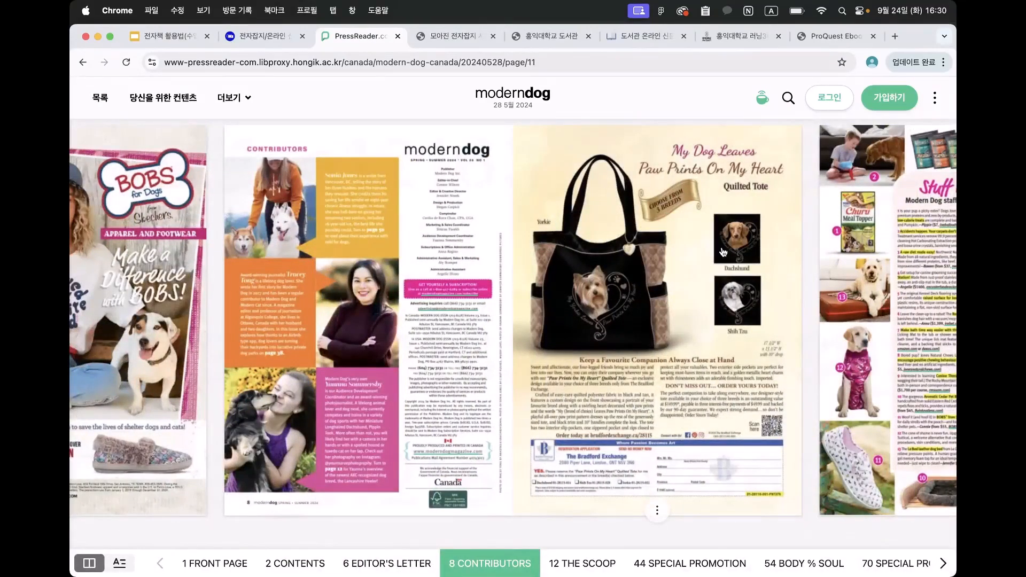
{"action": "scroll", "coordinate": [558, 238], "scroll_direction": "right", "scroll_amount": 15}
{"action": "scroll", "coordinate": [502, 253], "scroll_direction": "right", "scroll_amount": 15}
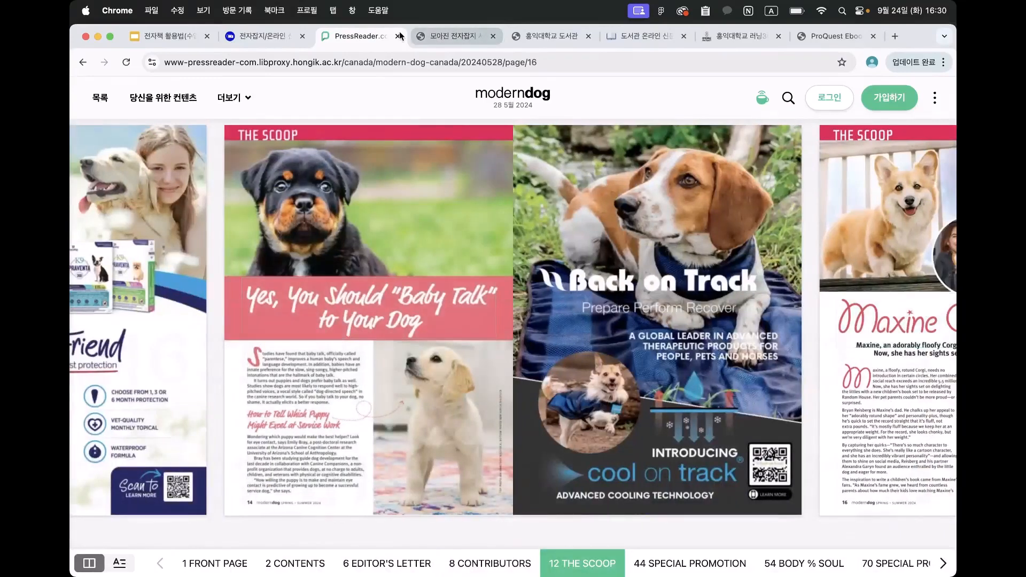
Return to the library's online magazine and newspaper page and look over the platform table.
{"action": "left_click", "coordinate": [245, 40]}
{"action": "scroll", "coordinate": [408, 206], "scroll_direction": "down", "scroll_amount": 1}
{"action": "scroll", "coordinate": [410, 211], "scroll_direction": "up", "scroll_amount": 2}
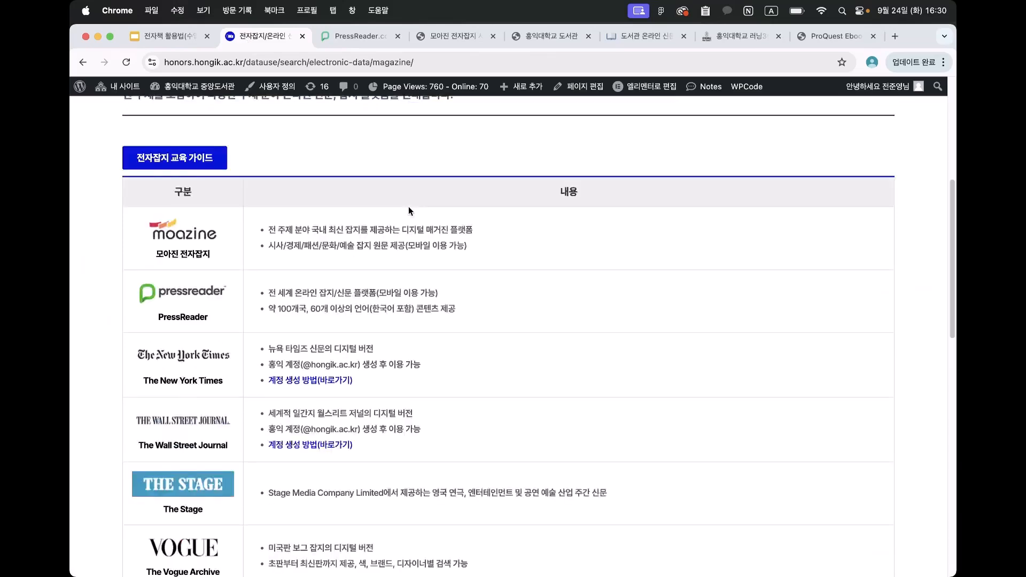
{"action": "scroll", "coordinate": [408, 210], "scroll_direction": "up", "scroll_amount": 1}
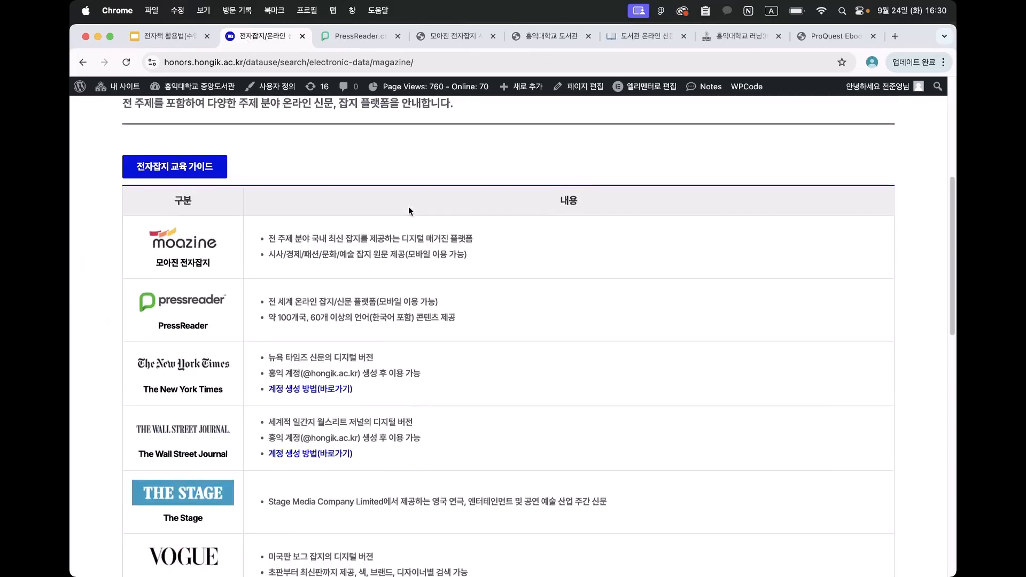
{"action": "scroll", "coordinate": [408, 210], "scroll_direction": "up", "scroll_amount": 5}
{"action": "scroll", "coordinate": [408, 207], "scroll_direction": "down", "scroll_amount": 6}
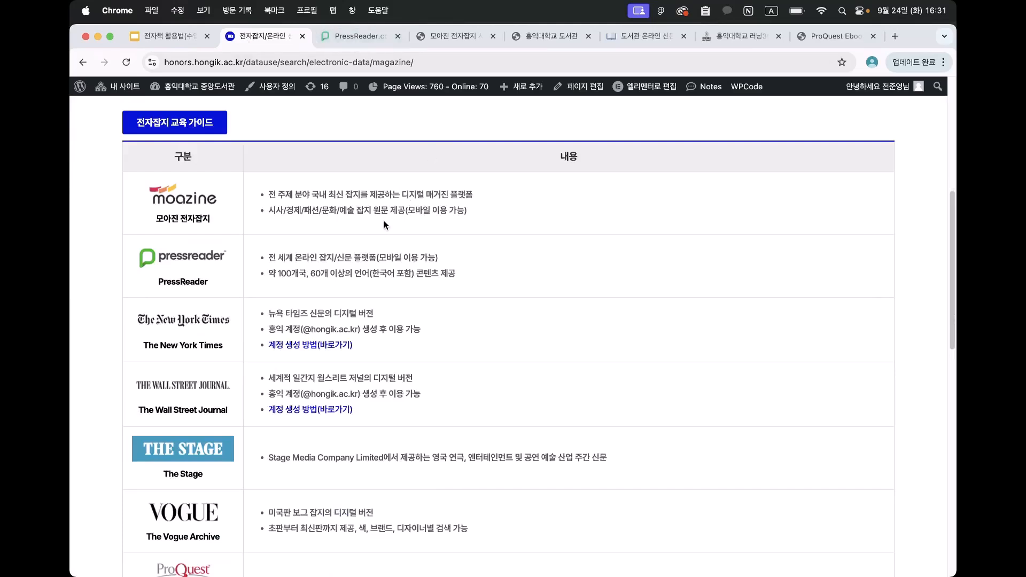
Go back to the open Modern Dog issue in PressReader and leave it for the PressReader catalog.
{"action": "scroll", "coordinate": [384, 220], "scroll_direction": "down", "scroll_amount": 3}
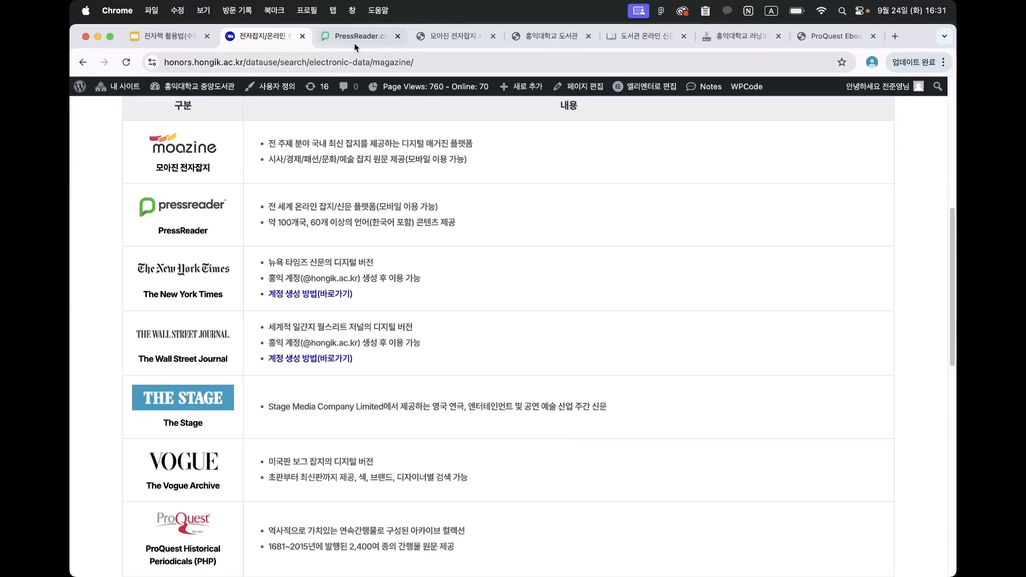
{"action": "left_click", "coordinate": [355, 37]}
{"action": "key", "text": "Right"}
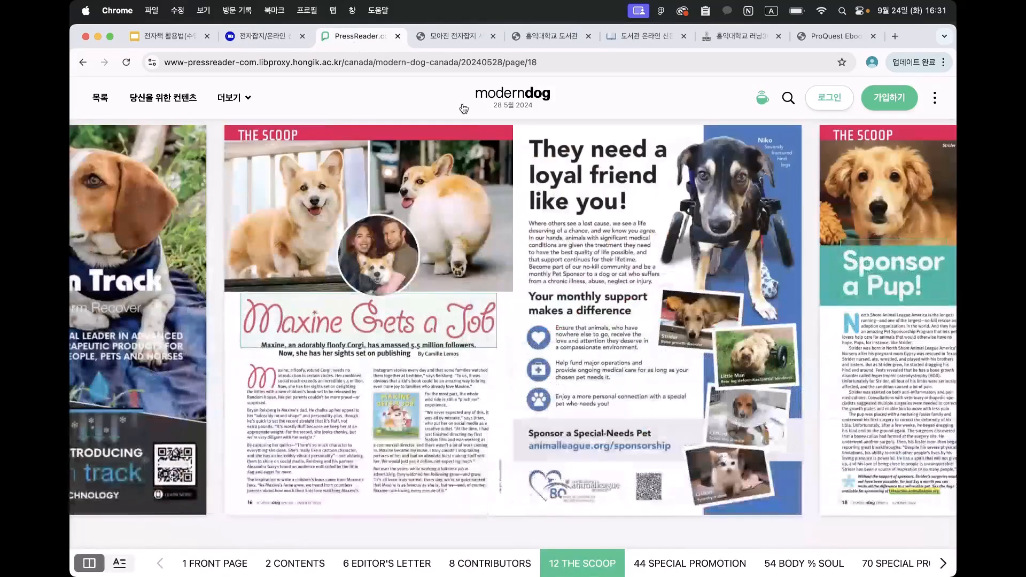
{"action": "left_click", "coordinate": [463, 108]}
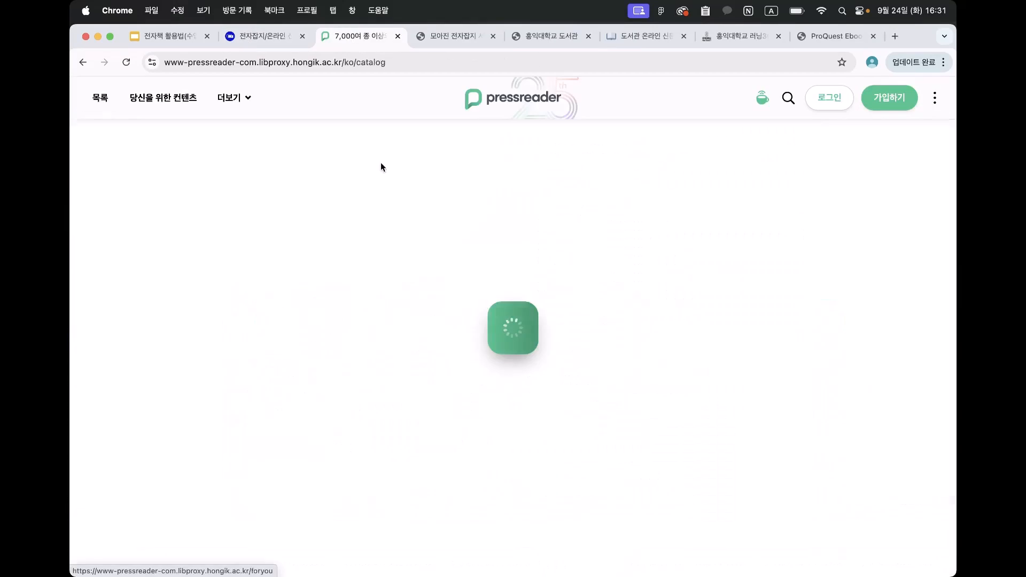
Return to the library's online magazine and newspaper page and review the platform table from moazine to the 조선일보 뉴스 라이브러리.
{"action": "left_click", "coordinate": [274, 38]}
{"action": "scroll", "coordinate": [443, 241], "scroll_direction": "down", "scroll_amount": 1}
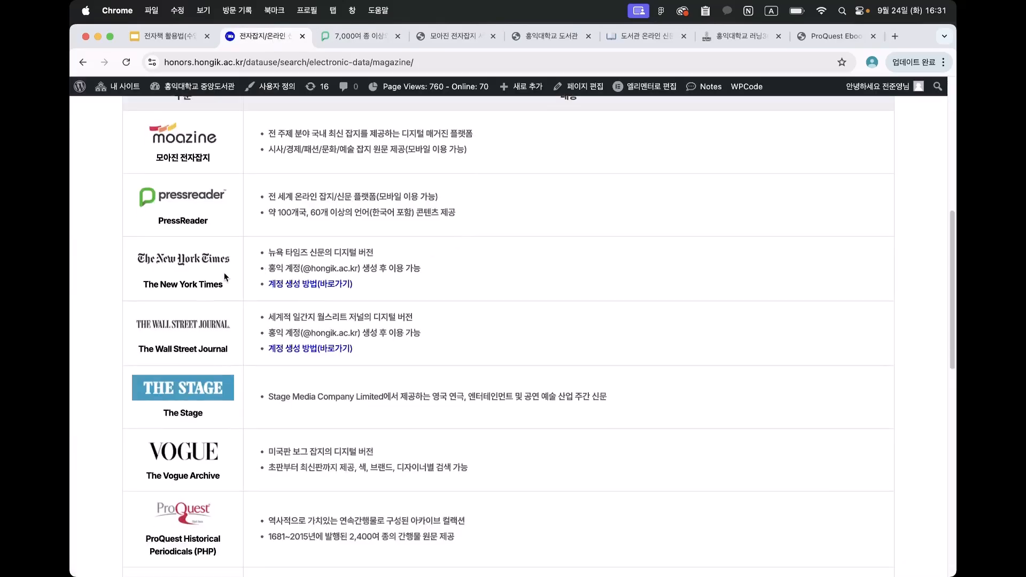
{"action": "scroll", "coordinate": [267, 295], "scroll_direction": "down", "scroll_amount": 3}
{"action": "scroll", "coordinate": [273, 294], "scroll_direction": "down", "scroll_amount": 4}
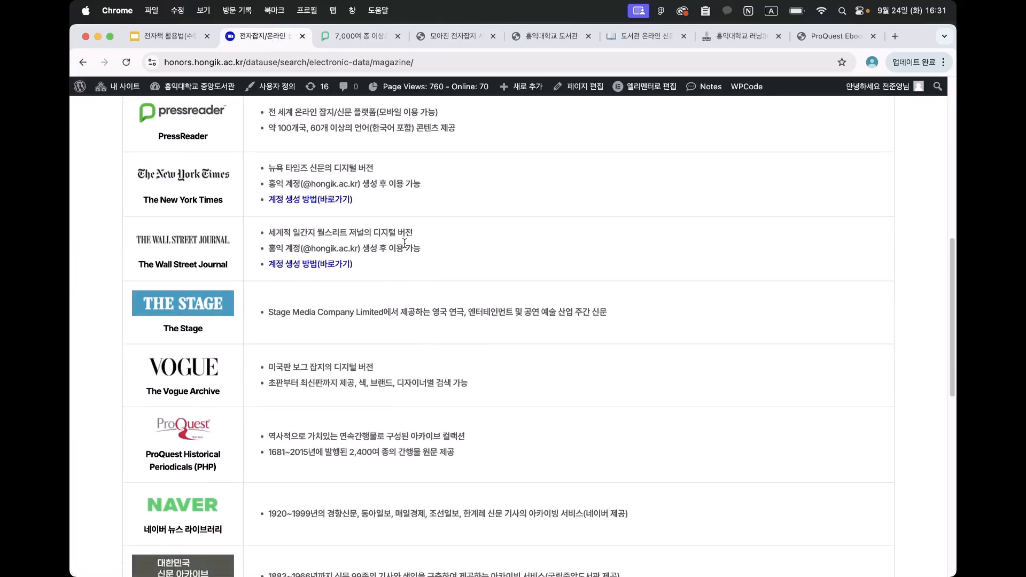
{"action": "scroll", "coordinate": [404, 242], "scroll_direction": "down", "scroll_amount": 4}
{"action": "scroll", "coordinate": [404, 242], "scroll_direction": "up", "scroll_amount": 5}
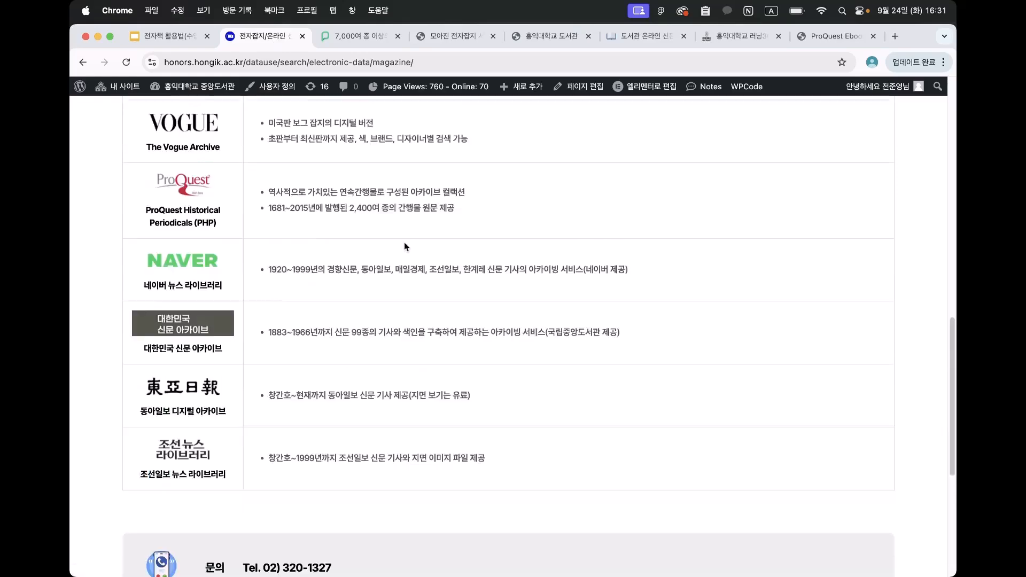
{"action": "scroll", "coordinate": [404, 241], "scroll_direction": "up", "scroll_amount": 10}
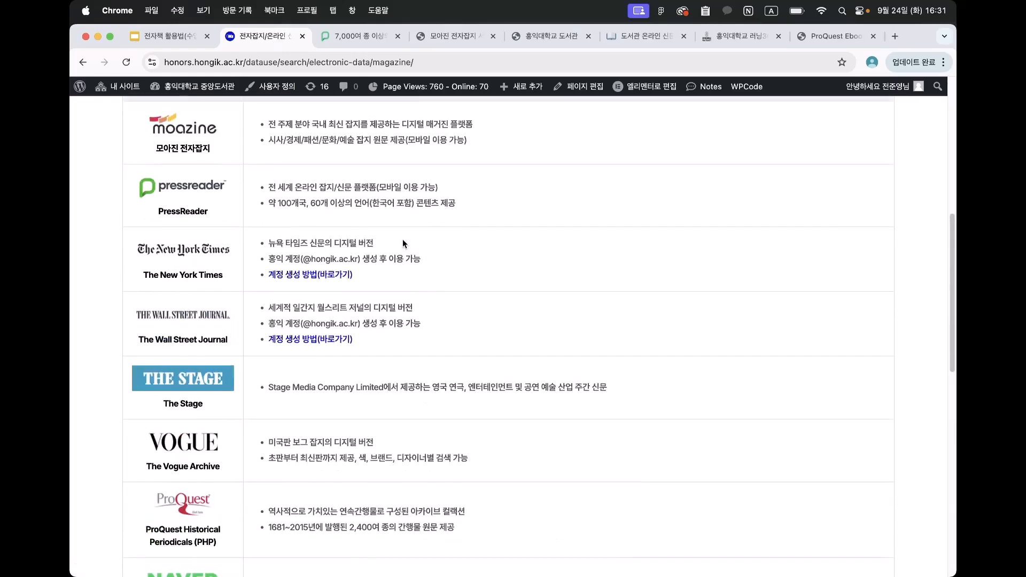
{"action": "scroll", "coordinate": [406, 251], "scroll_direction": "up", "scroll_amount": 1}
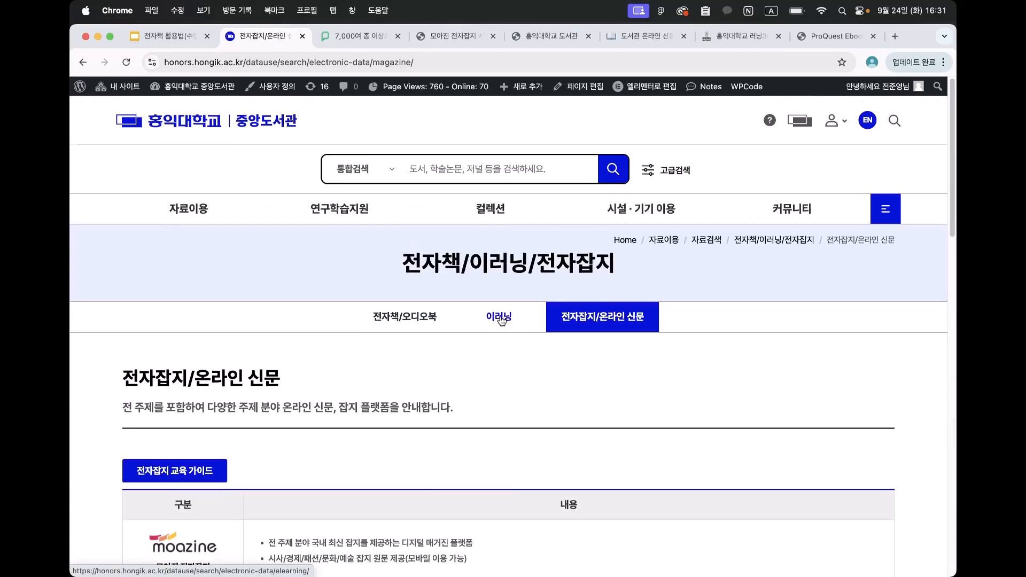
Show the library's 전자책/오디오북 and 전자잡지/온라인 신문 sections in turn, ending on 전자책/오디오북.
{"action": "left_click", "coordinate": [416, 324]}
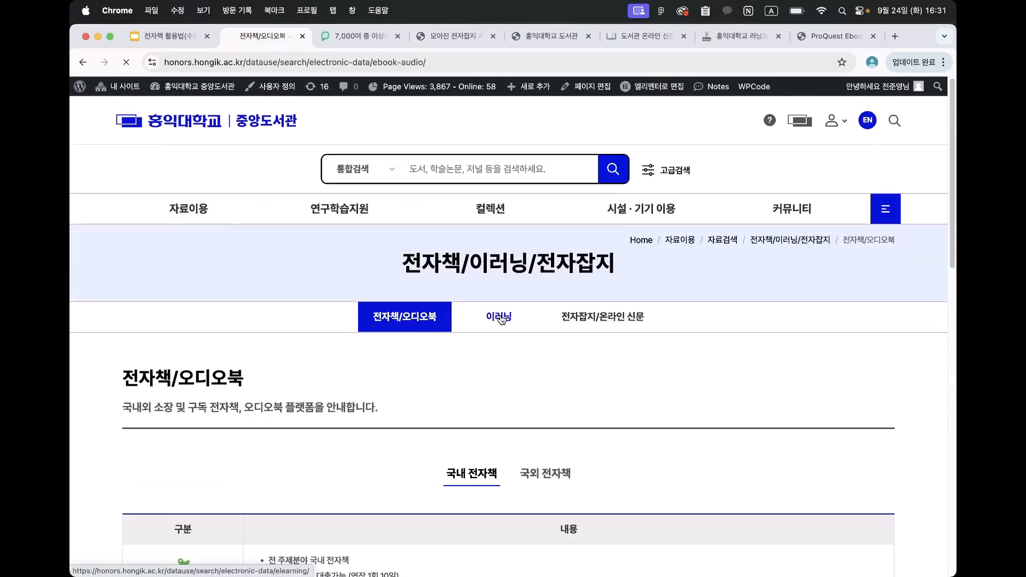
{"action": "left_click", "coordinate": [595, 317]}
{"action": "left_click", "coordinate": [588, 318]}
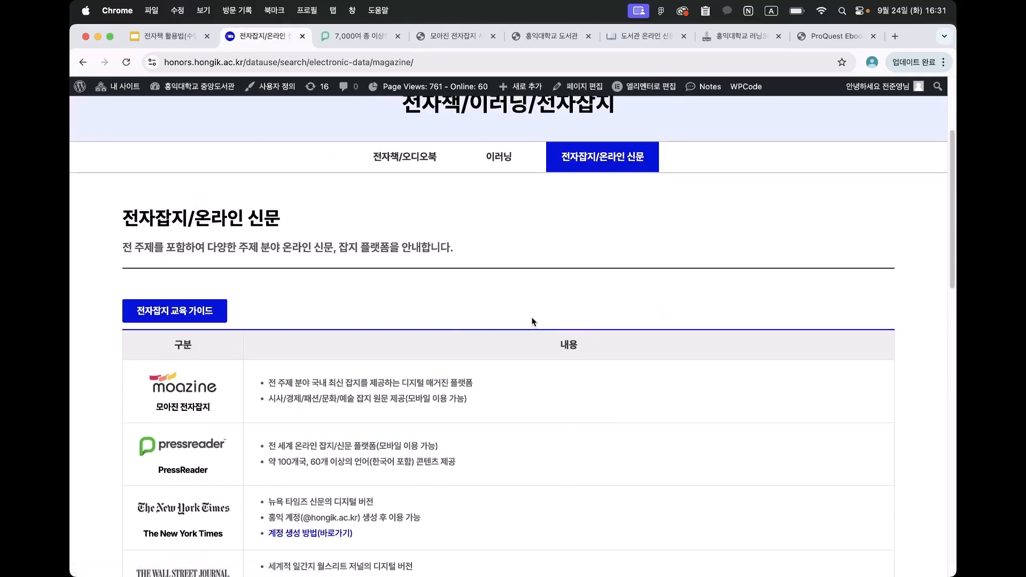
{"action": "scroll", "coordinate": [531, 322], "scroll_direction": "up", "scroll_amount": 2}
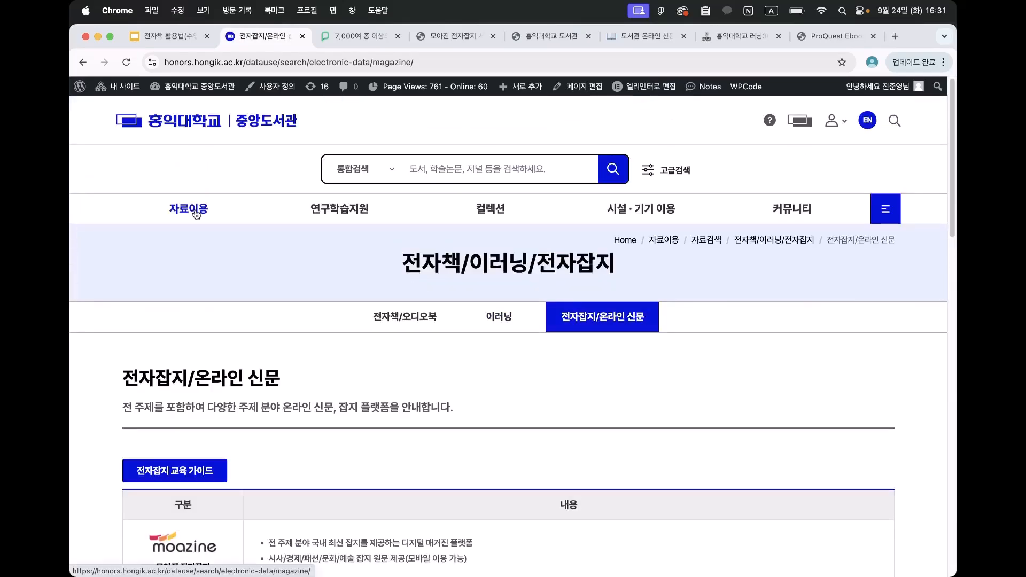
{"action": "left_click", "coordinate": [387, 319]}
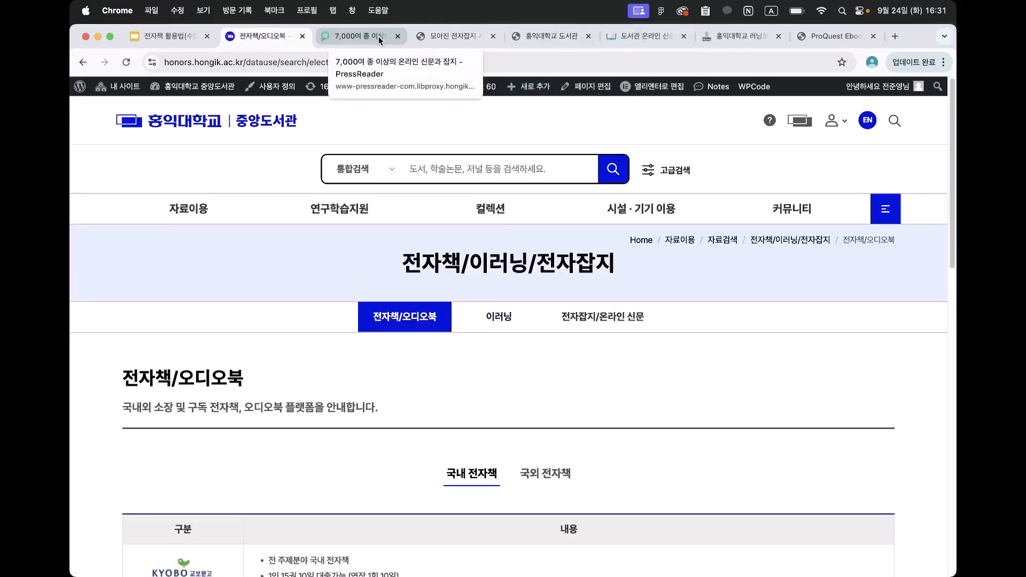
Switch to the Google Slides deck 전자책 활용법 and go through slides 20 and 21 to the closing slide 22.
{"action": "left_click", "coordinate": [175, 40]}
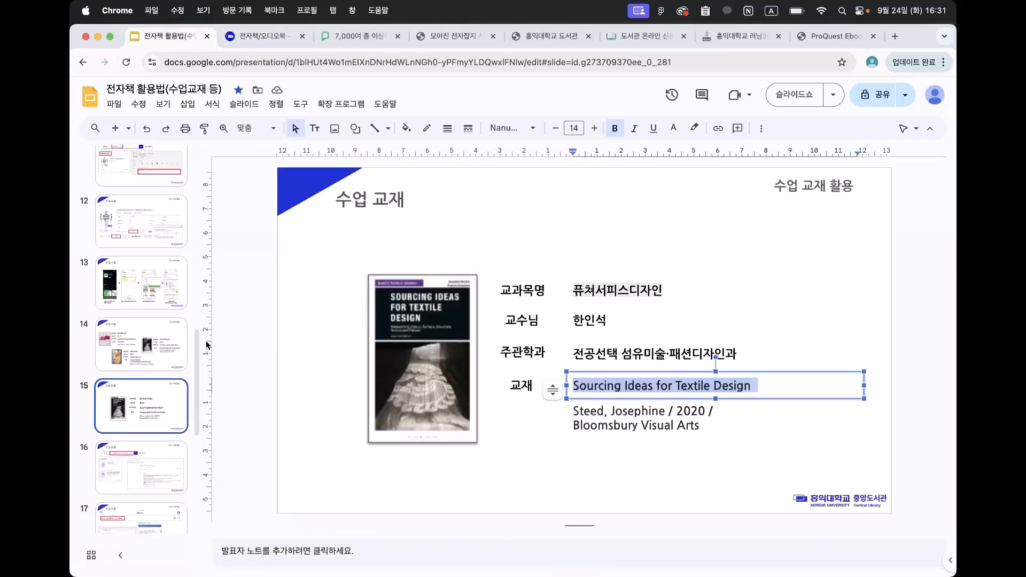
{"action": "scroll", "coordinate": [163, 363], "scroll_direction": "down", "scroll_amount": 5}
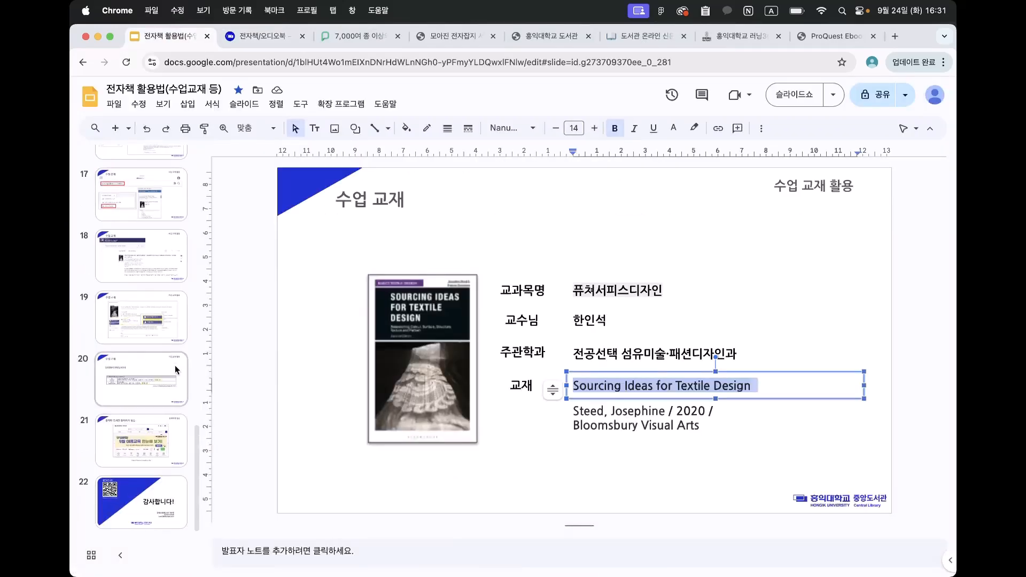
{"action": "left_click", "coordinate": [142, 378]}
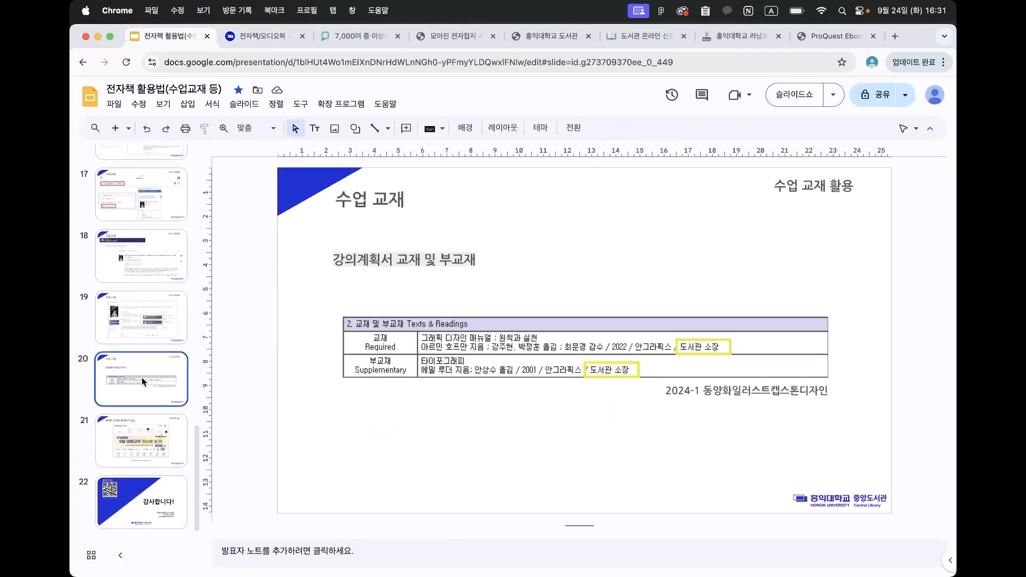
{"action": "left_click", "coordinate": [142, 441]}
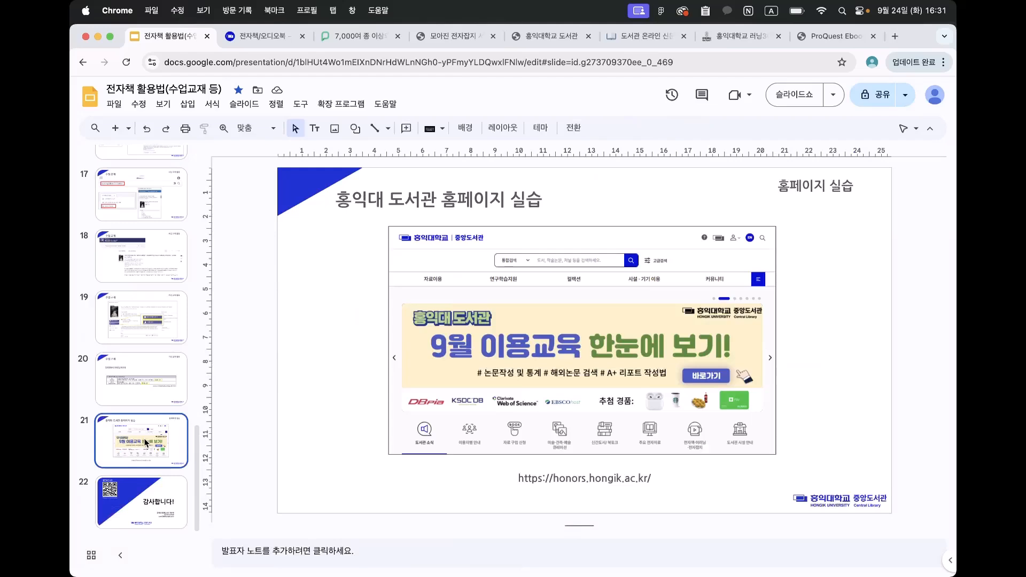
{"action": "left_click", "coordinate": [125, 504]}
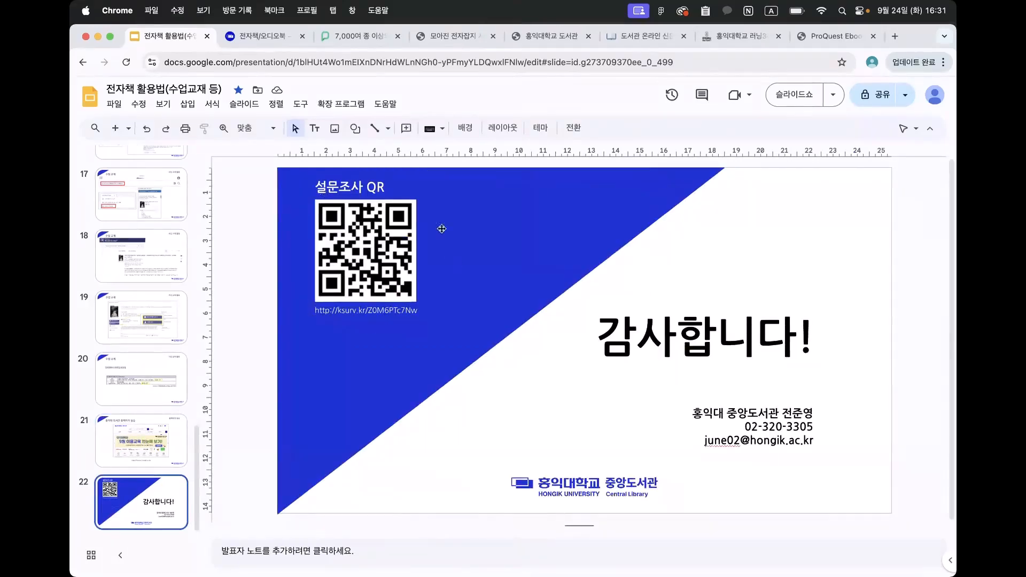
Highlight the survey link under the QR code on the closing slide, clear the selection, and start the slideshow.
{"action": "left_click", "coordinate": [370, 311]}
{"action": "triple_click", "coordinate": [371, 311]}
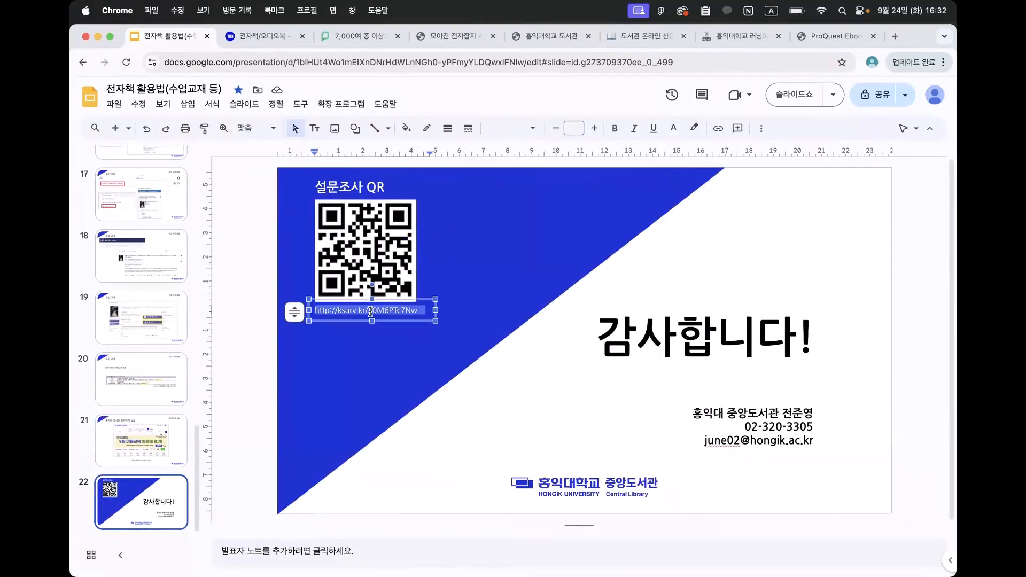
{"action": "left_click", "coordinate": [501, 319]}
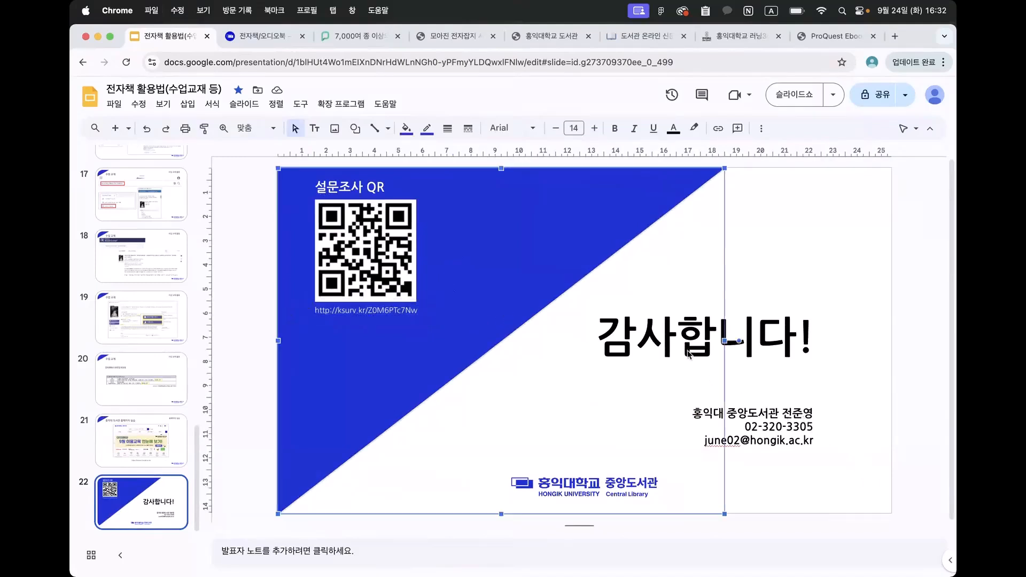
{"action": "left_click", "coordinate": [816, 305]}
{"action": "left_click", "coordinate": [878, 265]}
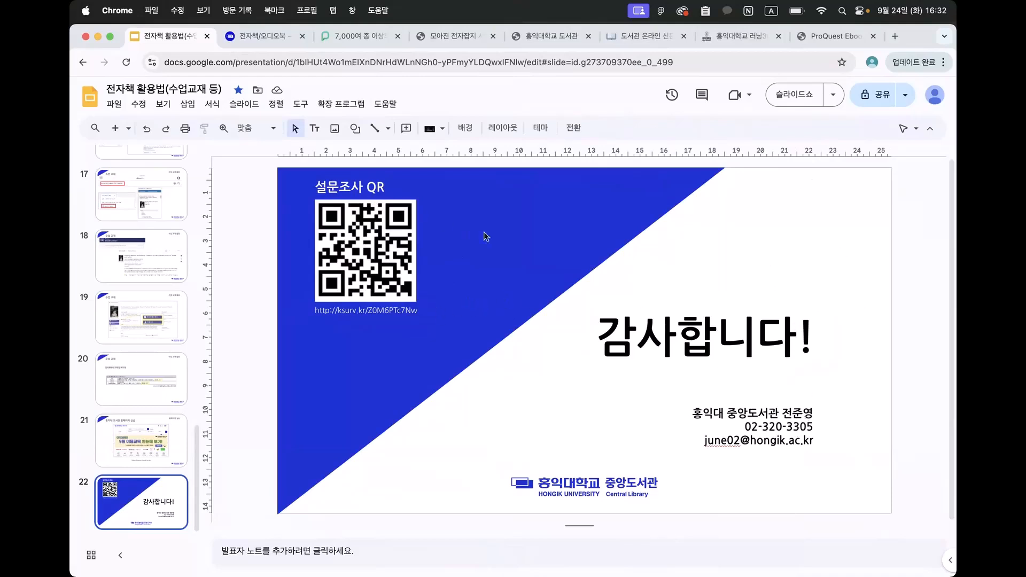
{"action": "left_click", "coordinate": [791, 97]}
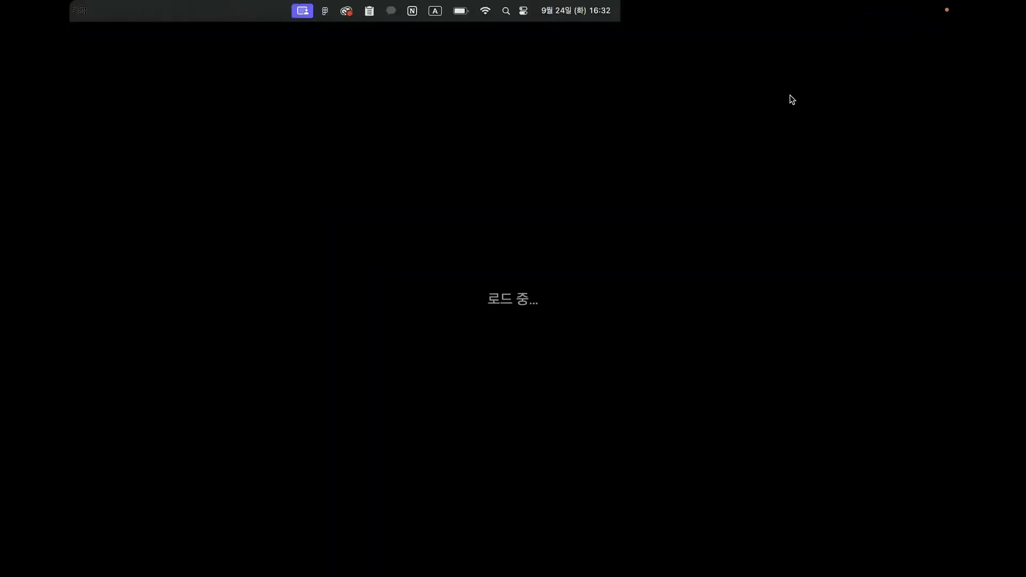